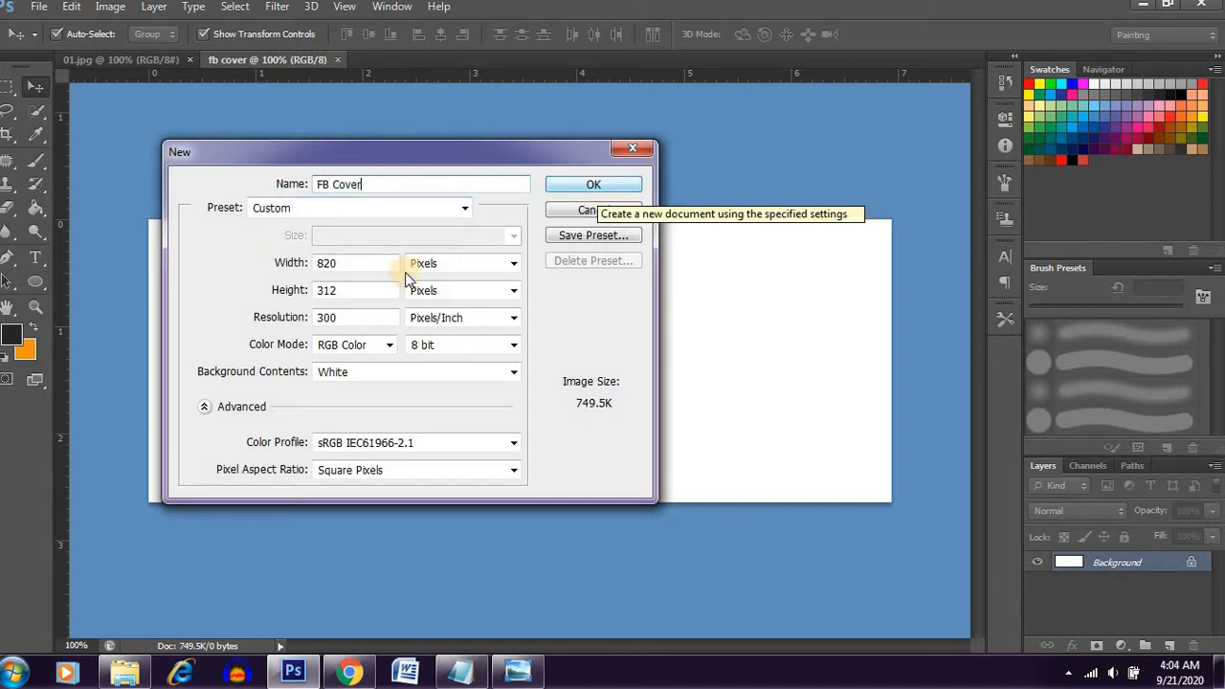
- Create the FB Cover document at 820 × 312 pixels and 300 pixels/inch, in RGB Color with a white background
double_click(342, 265)
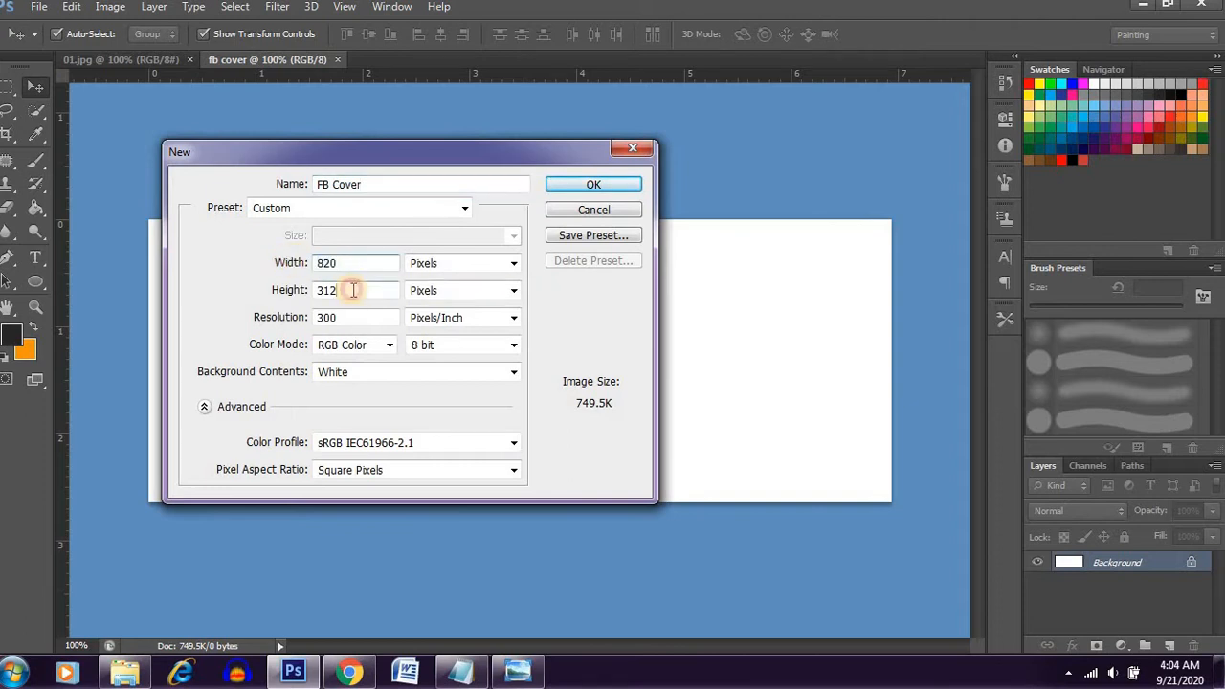
double_click(353, 290)
double_click(355, 317)
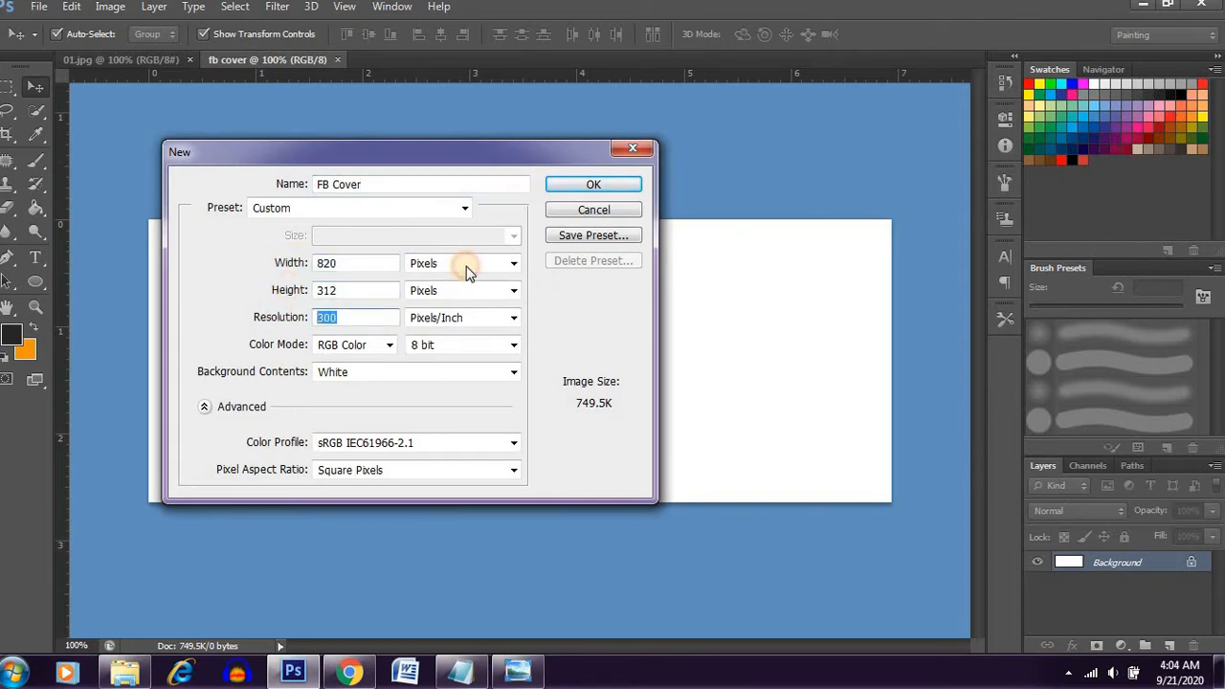
click(605, 188)
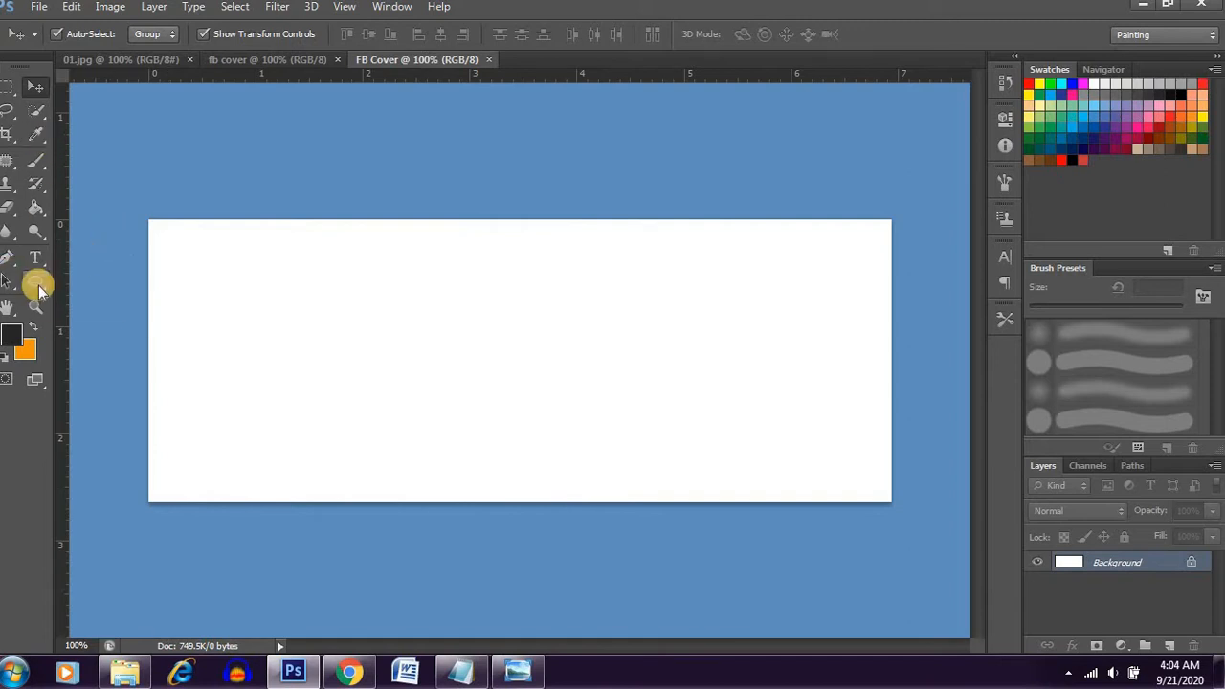
- Draw a dark rectangle with the Rectangle tool and move it to cover the canvas's right part, flush with its right edge
drag(39, 289, 106, 275)
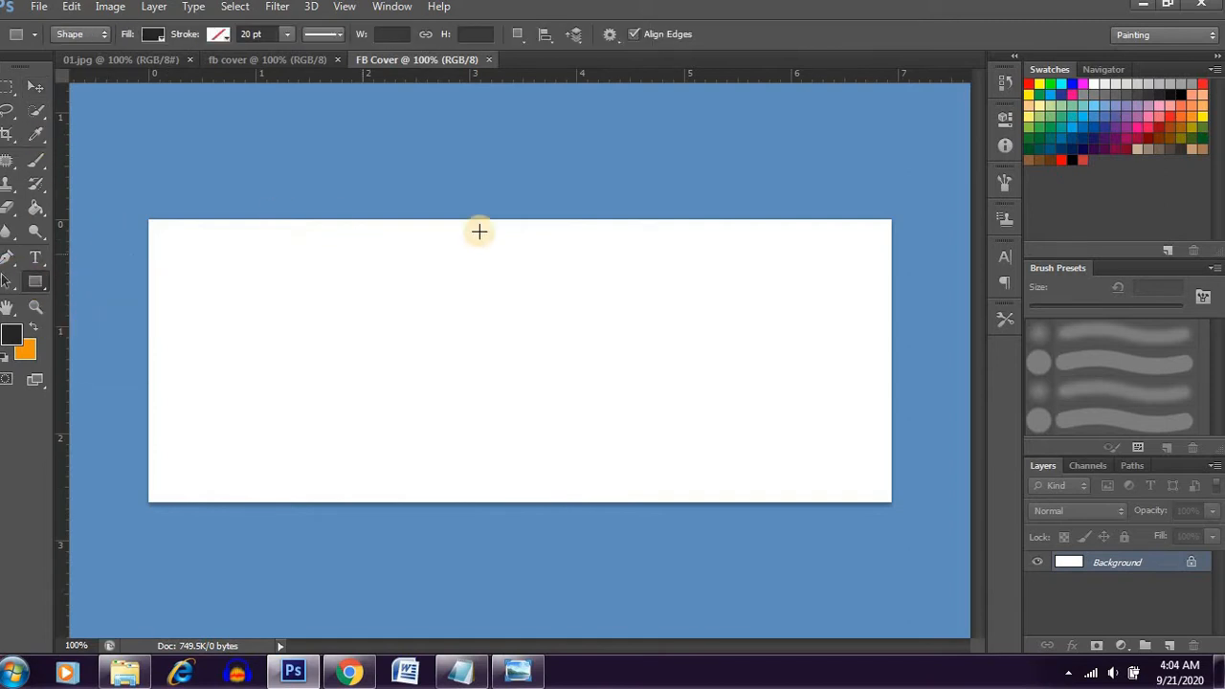
drag(568, 230, 742, 371)
click(35, 86)
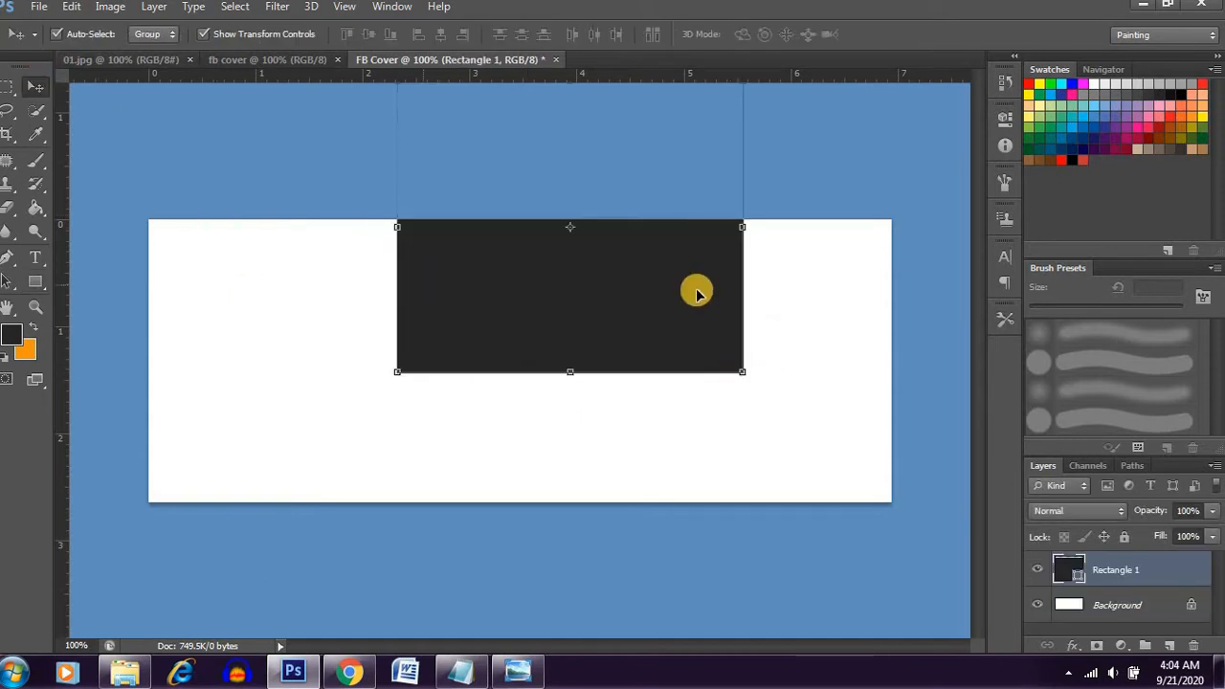
drag(682, 275, 830, 411)
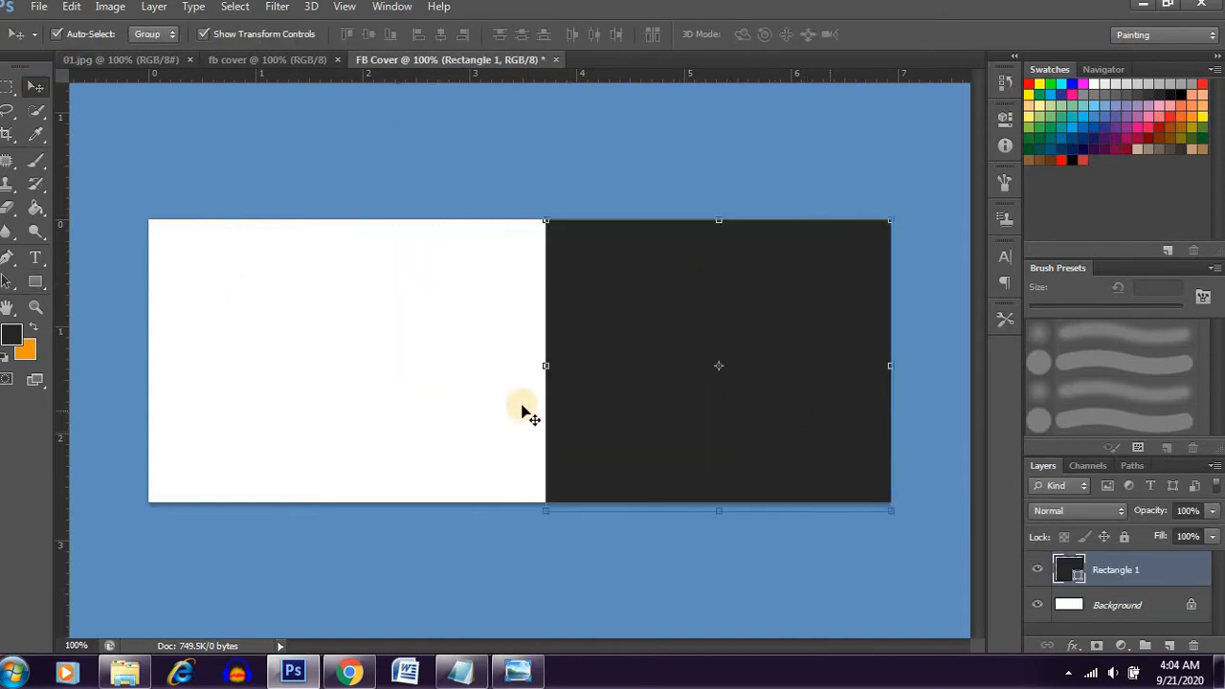
- Rotate the large rectangle to about 10.64° and enlarge it to about 114.22% × 126.47%, covering the right part with a slanted edge
drag(546, 364, 522, 364)
drag(745, 553, 593, 523)
drag(676, 506, 651, 553)
drag(738, 222, 753, 188)
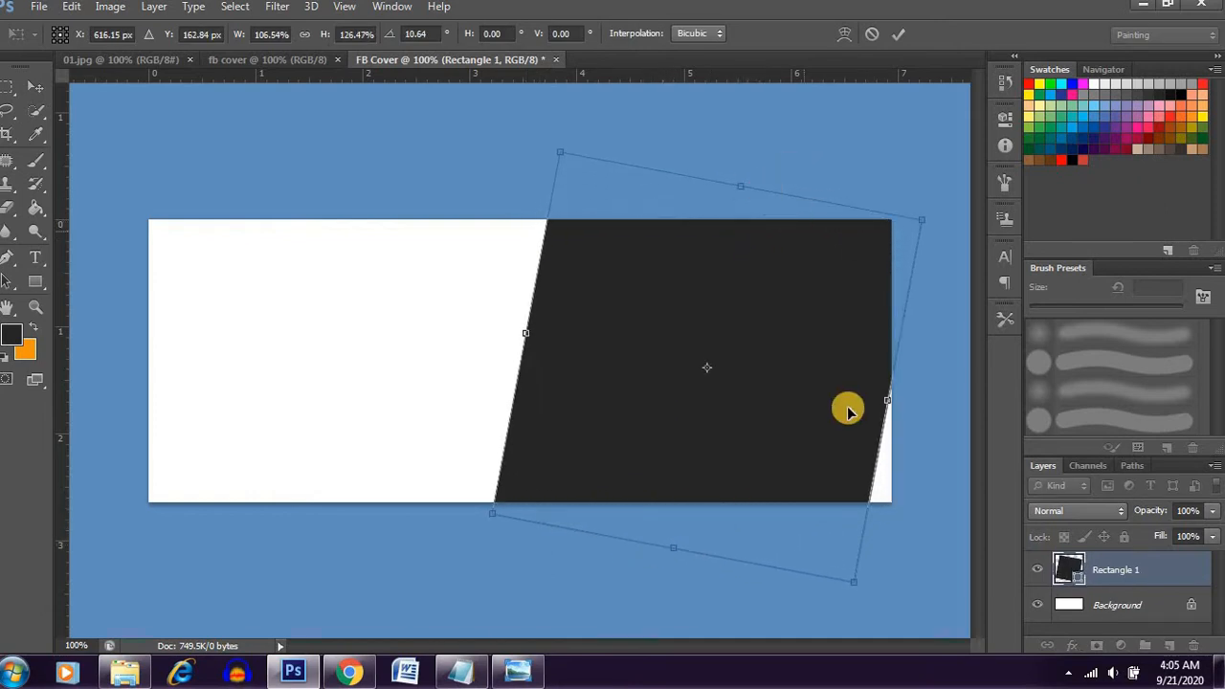
drag(903, 402, 914, 405)
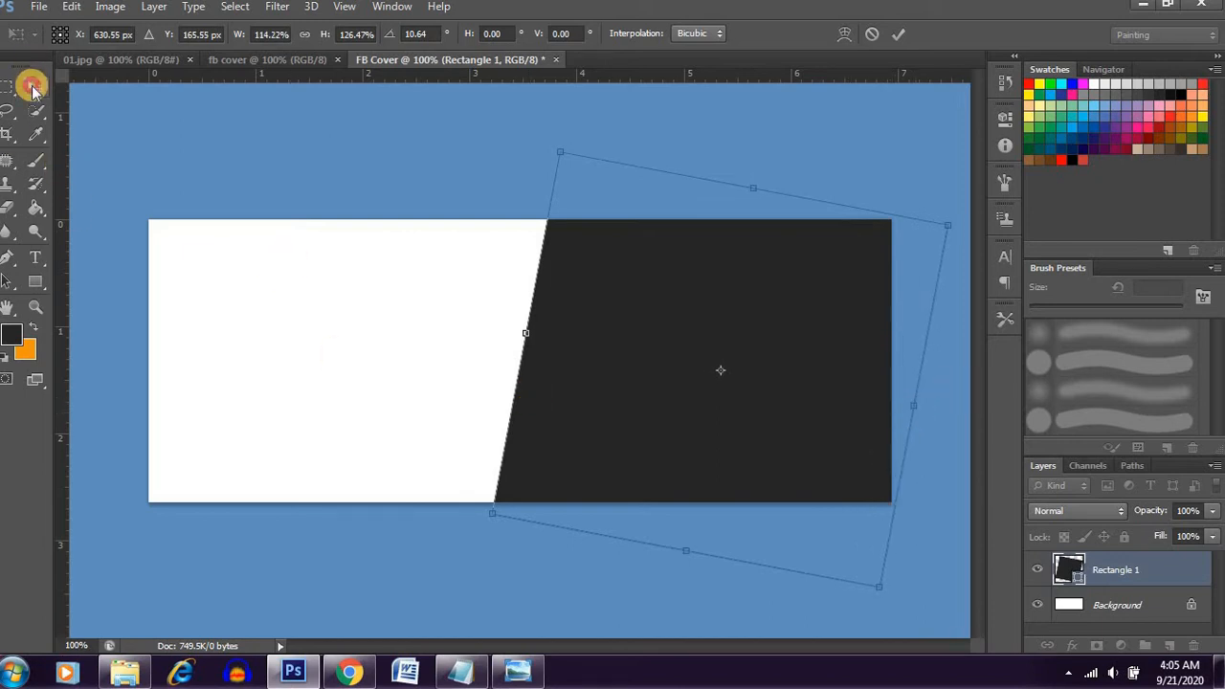
click(34, 85)
click(512, 261)
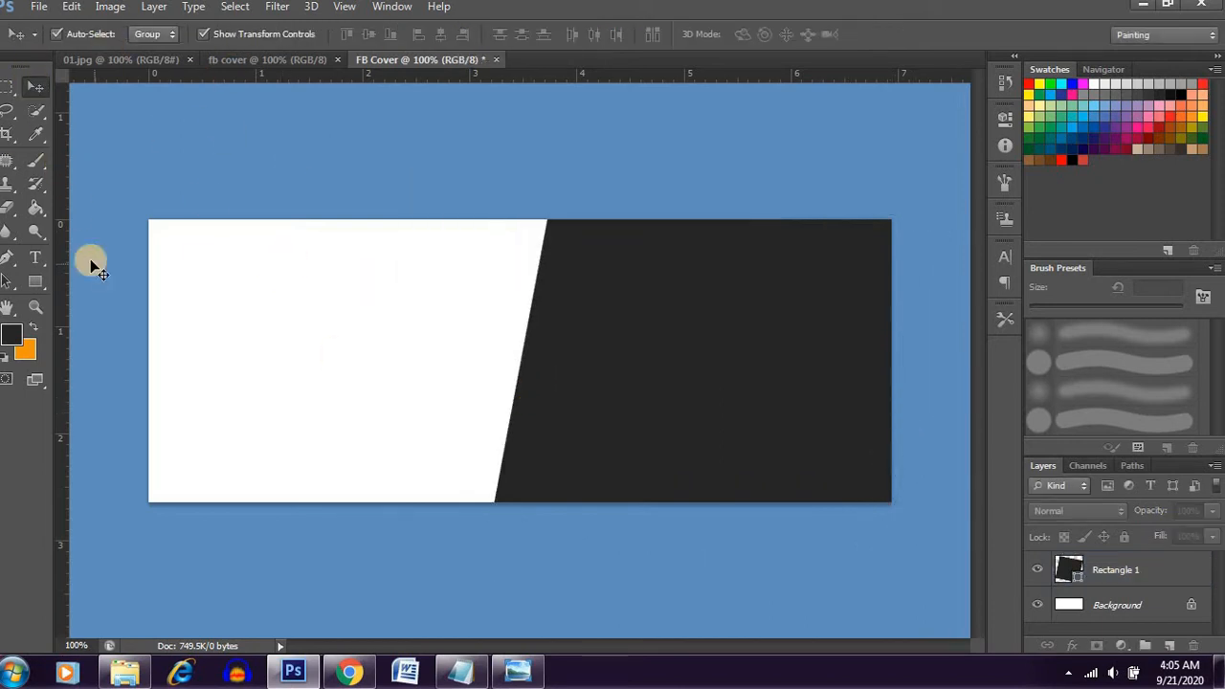
- Draw a second, small dark rectangle across the canvas's upper edge beside the large slanted shape
click(34, 279)
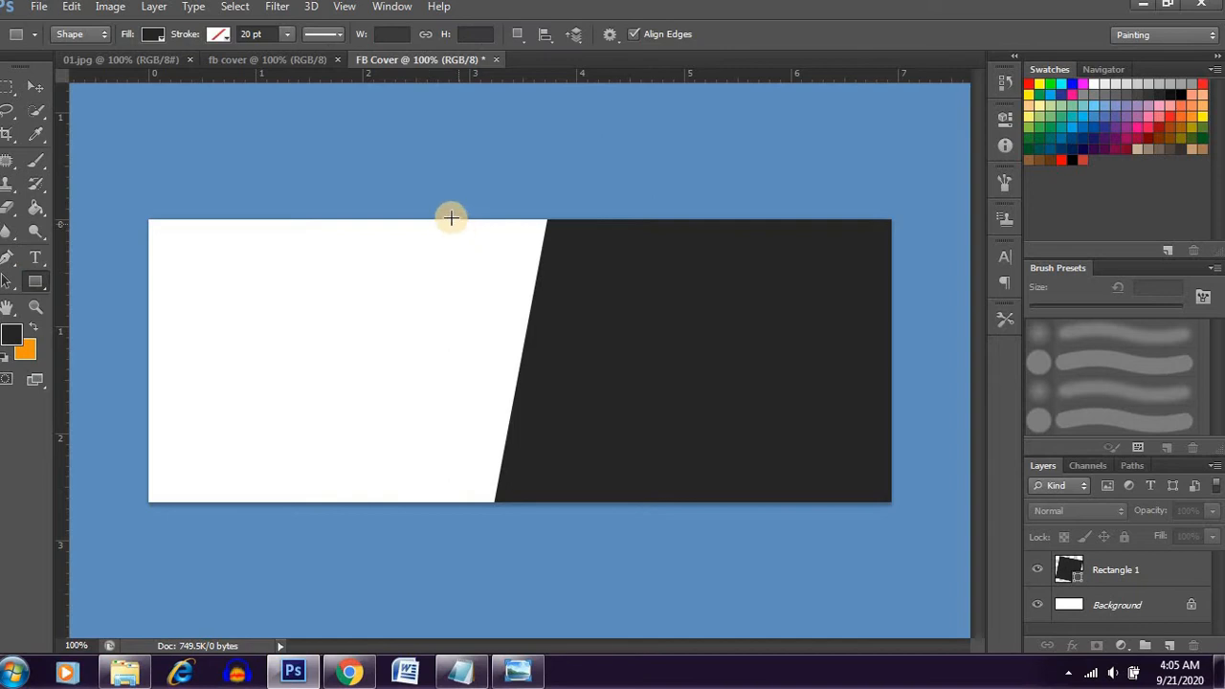
drag(448, 219, 507, 278)
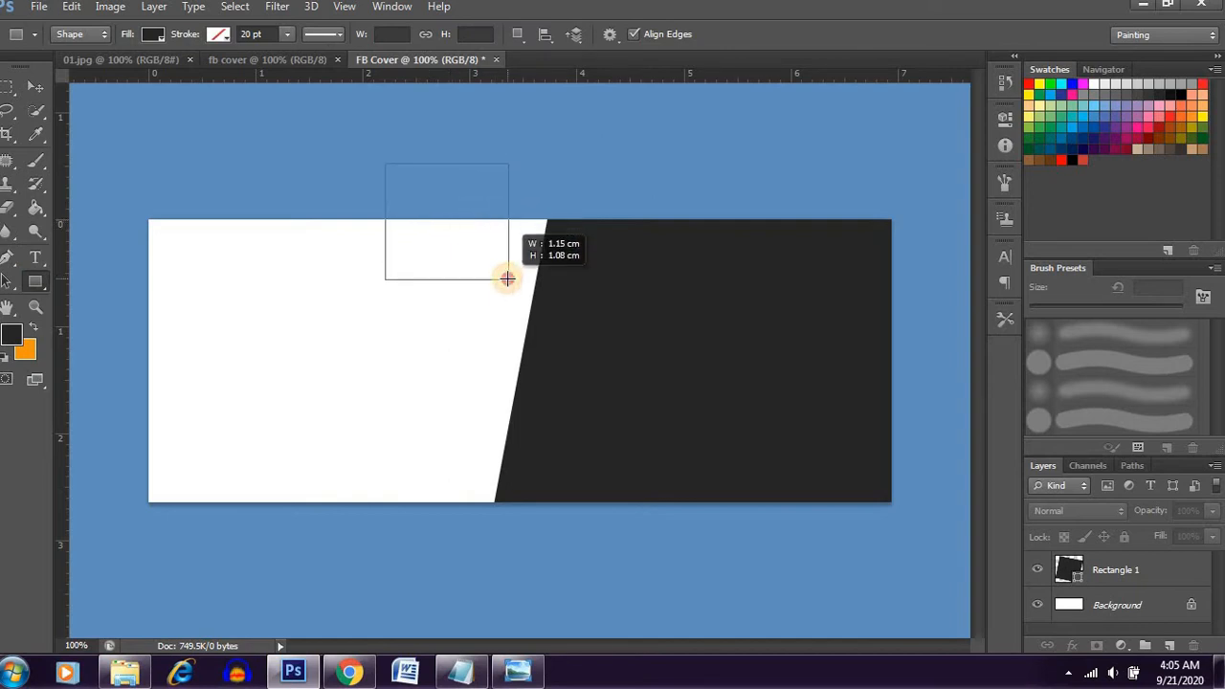
mouse_move(507, 278)
mouse_down()
mouse_move(508, 290)
mouse_move(486, 287)
mouse_move(488, 256)
mouse_up()
click(32, 87)
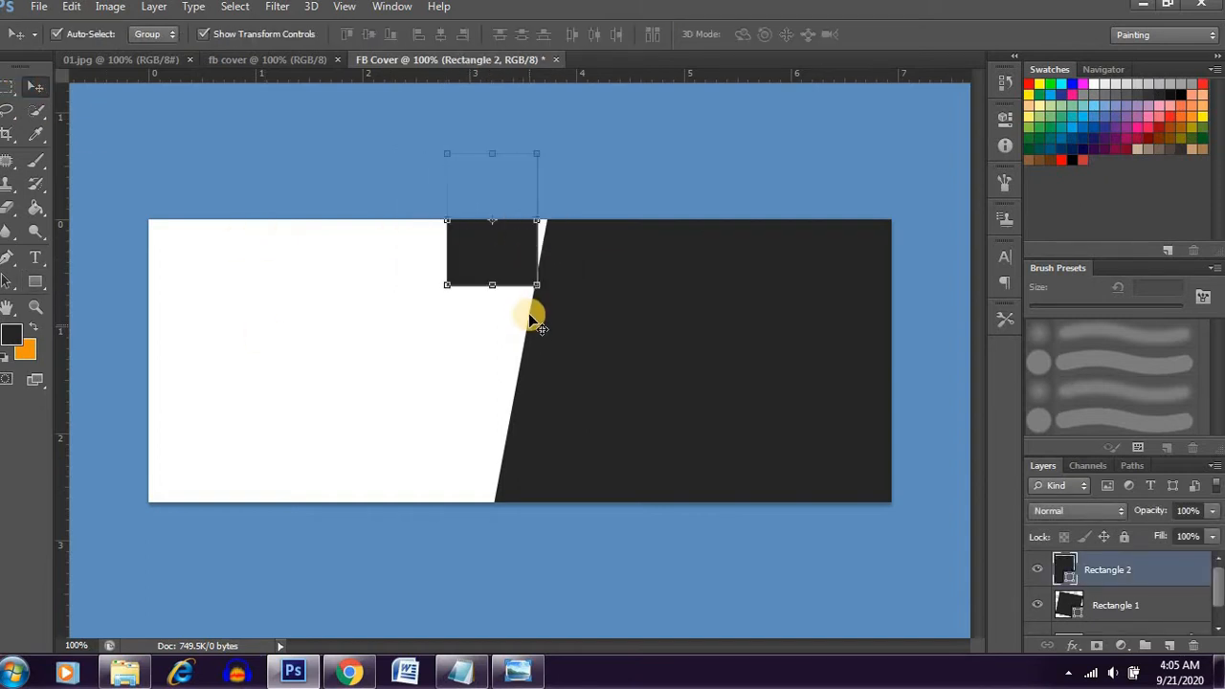
- Rotate the small rectangle to about 12.58° and position it against the upper end of the large shape's slanted edge
drag(533, 298, 507, 287)
drag(492, 246, 518, 256)
drag(539, 317, 543, 312)
mouse_move(510, 266)
mouse_down()
mouse_move(511, 213)
mouse_move(510, 266)
mouse_move(508, 251)
mouse_up()
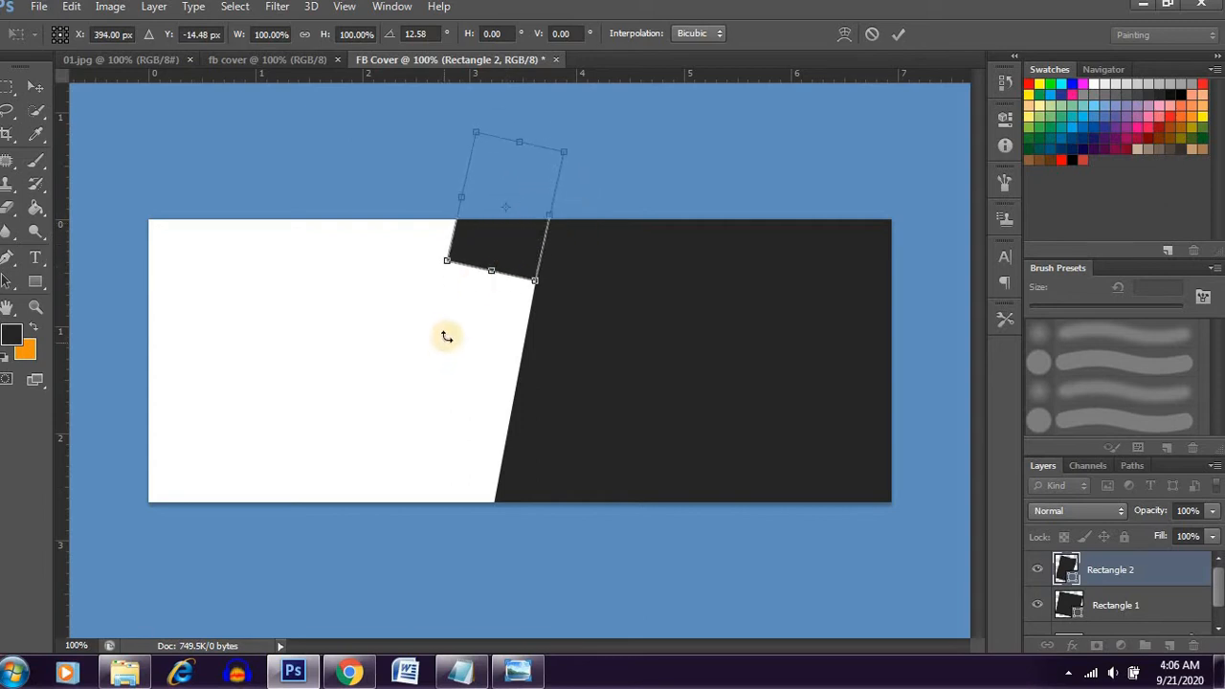
right_click(501, 245)
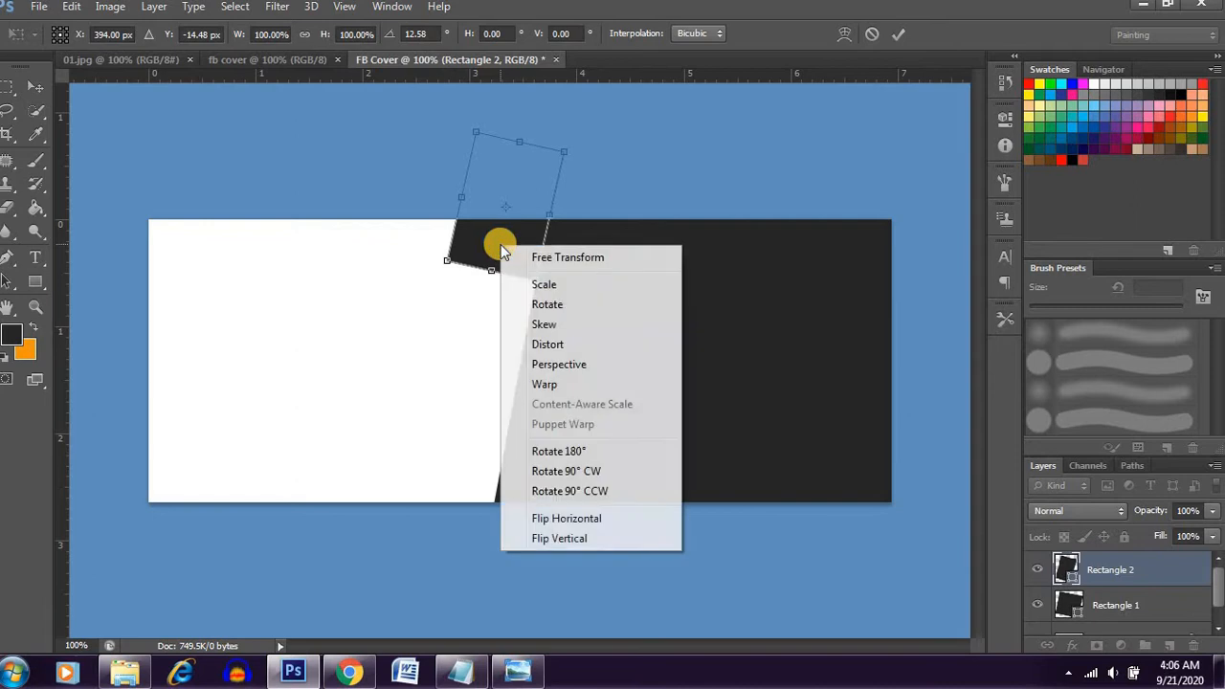
click(559, 365)
drag(438, 259, 460, 268)
key(ctrl+z)
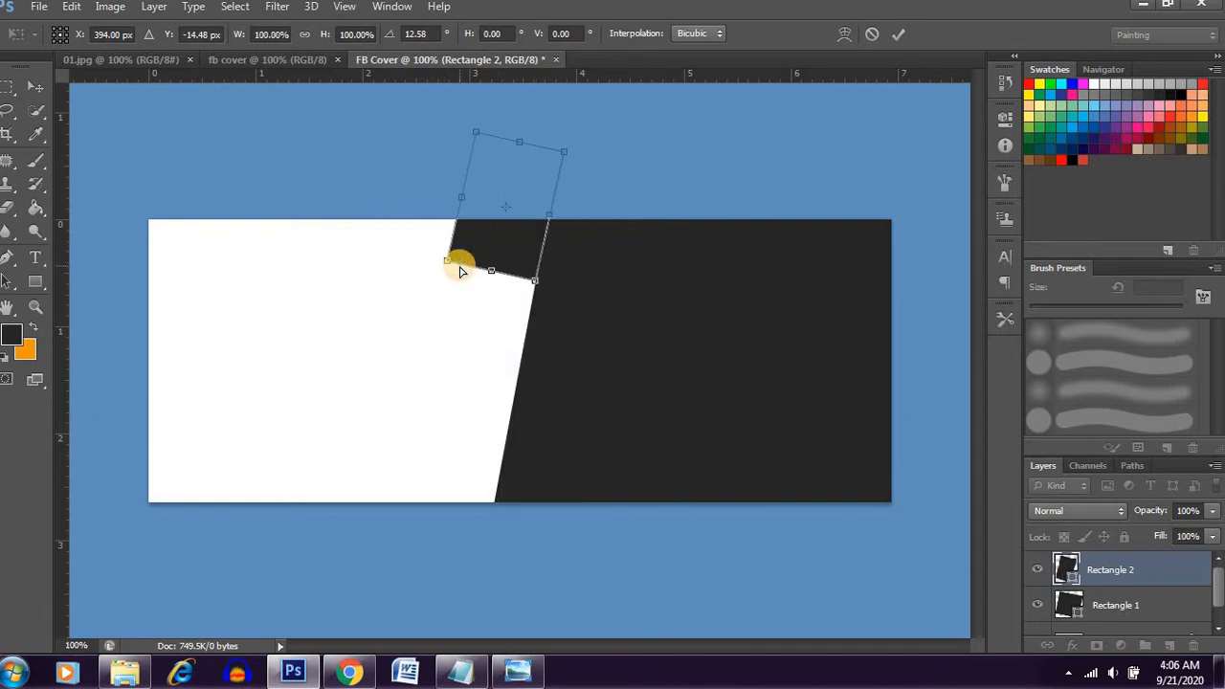
- Distort the small rectangle's two lower corners so its lower edge runs nearly horizontal, and apply the transformation
right_click(520, 240)
click(568, 341)
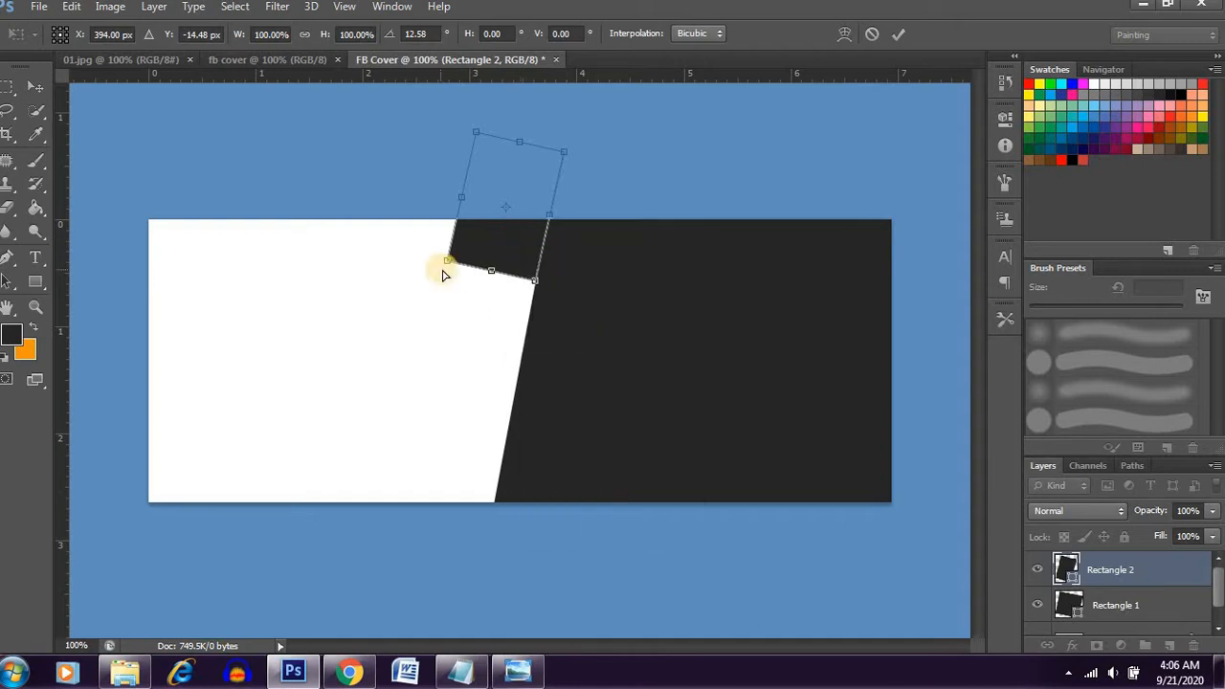
drag(536, 283, 541, 271)
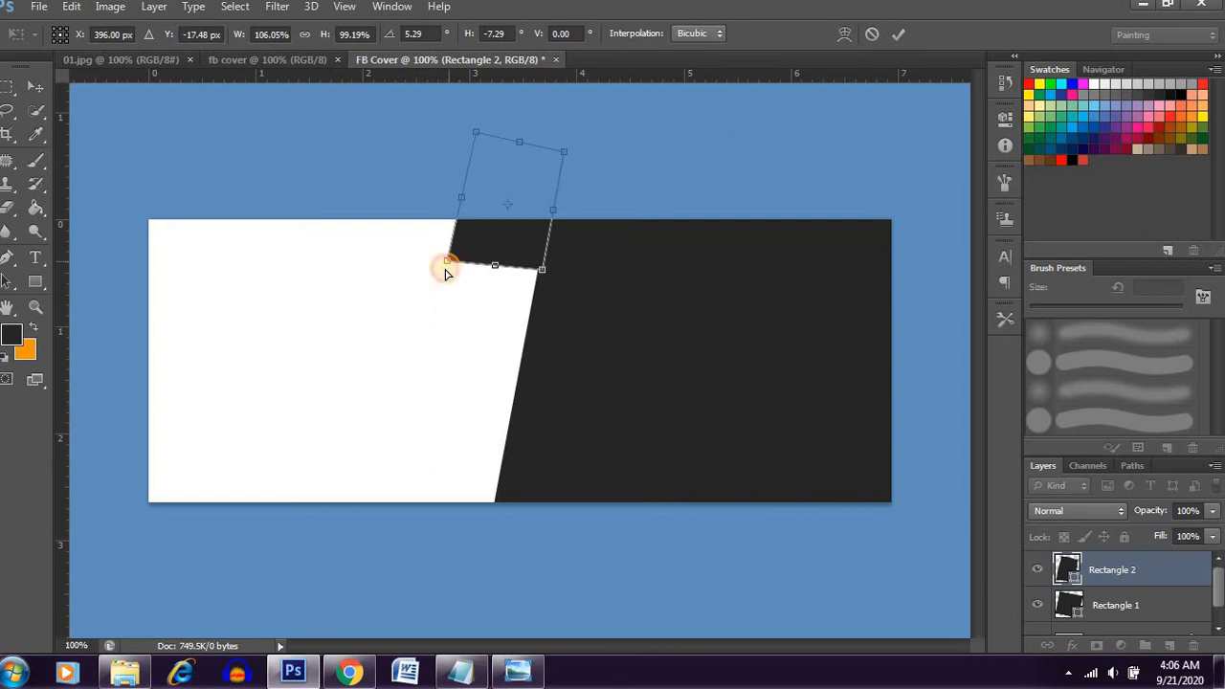
drag(445, 273, 440, 271)
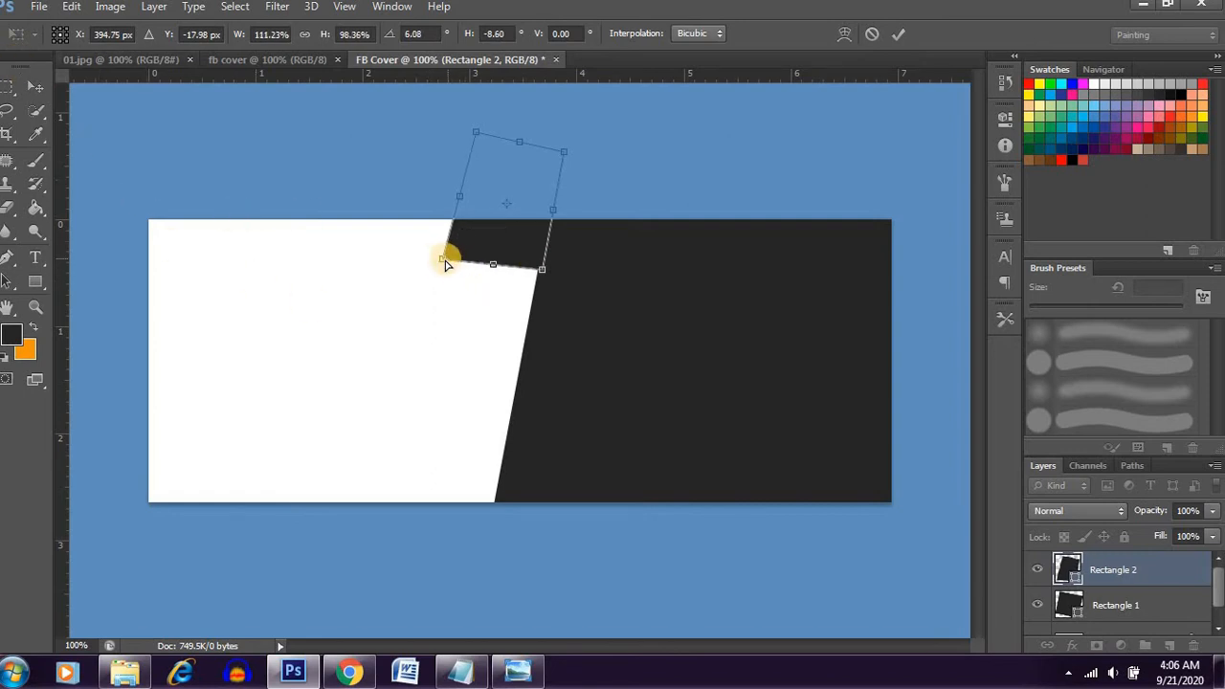
drag(446, 253, 437, 264)
drag(543, 274, 542, 260)
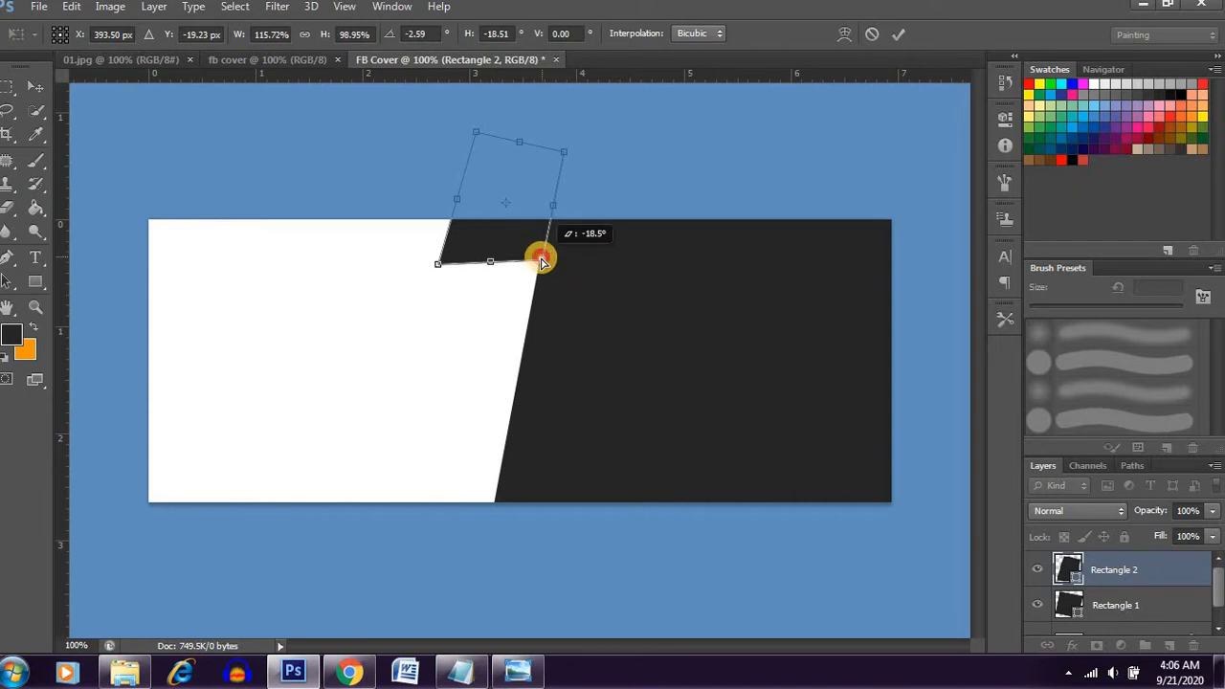
click(38, 86)
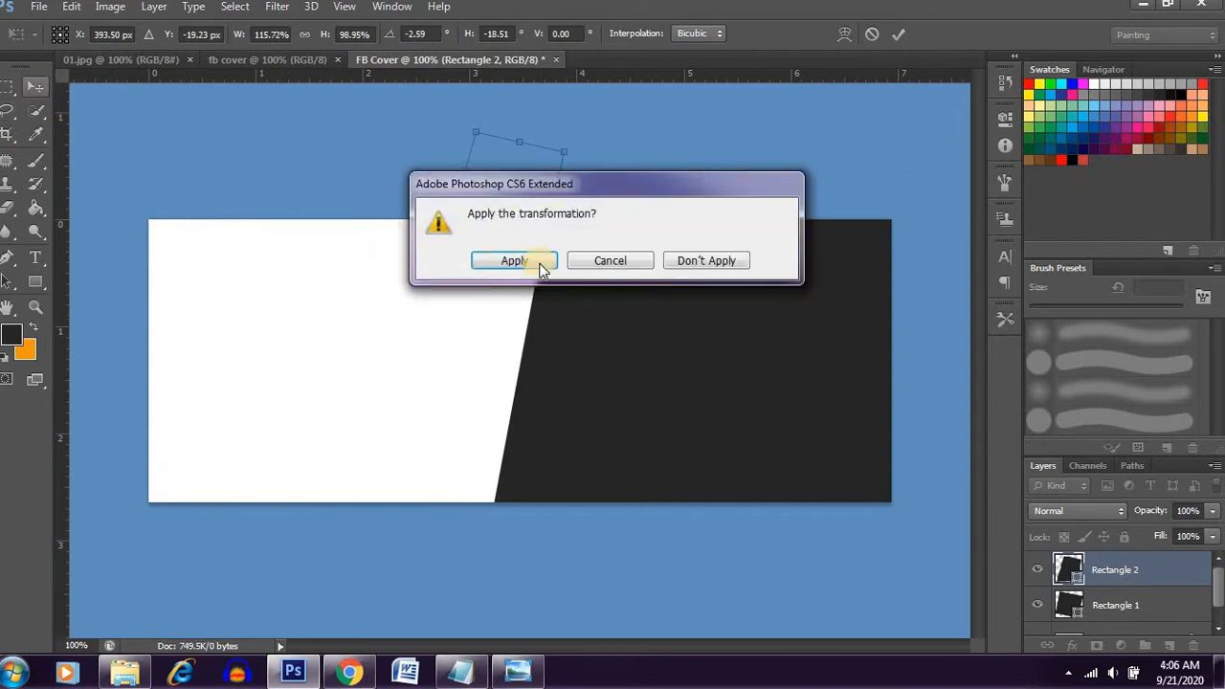
click(541, 268)
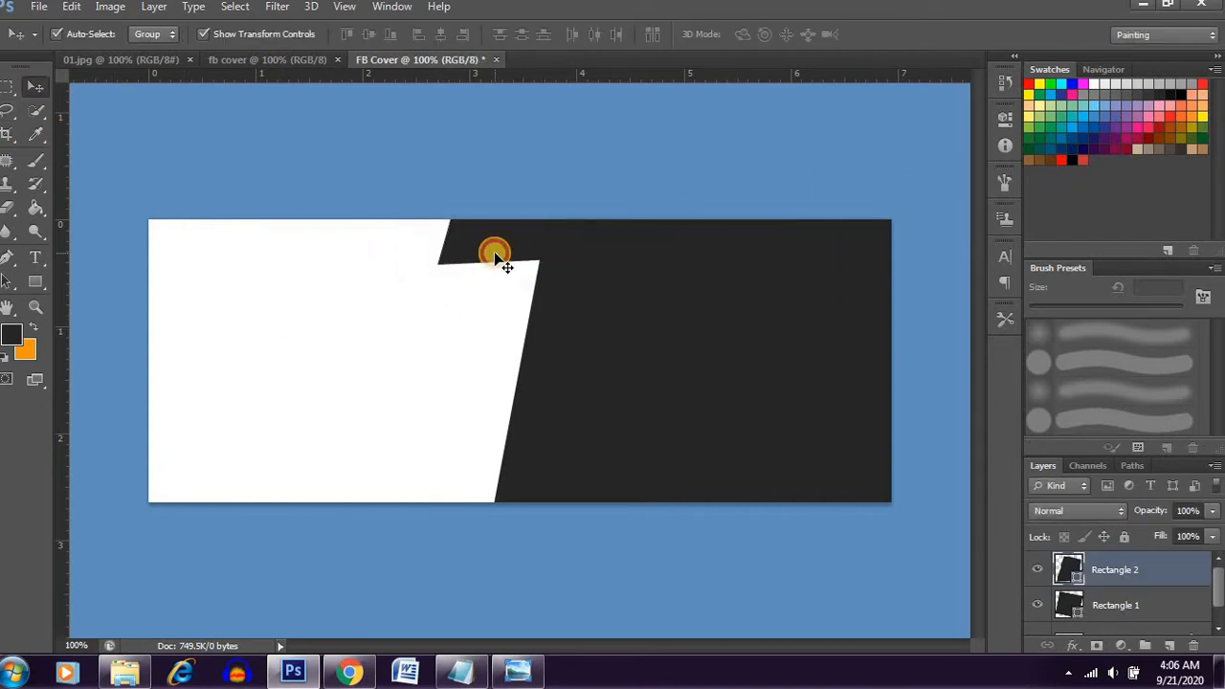
- Duplicate the small slanted shape's layer twice
click(494, 256)
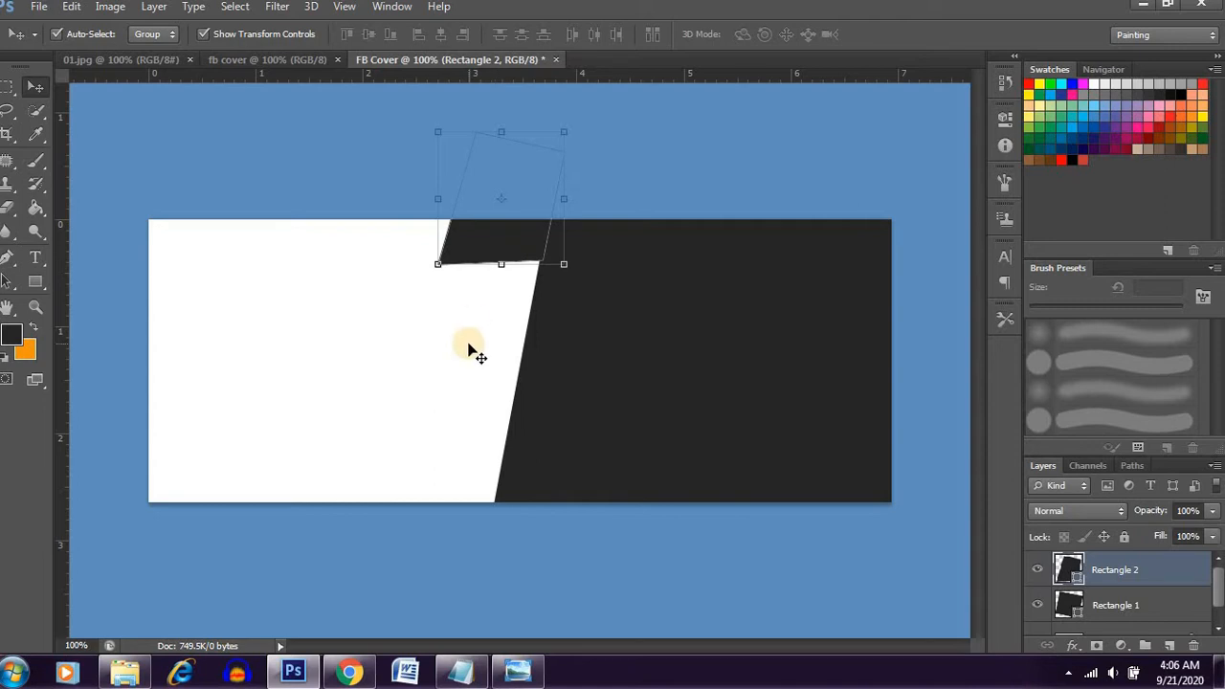
key(ctrl+j)
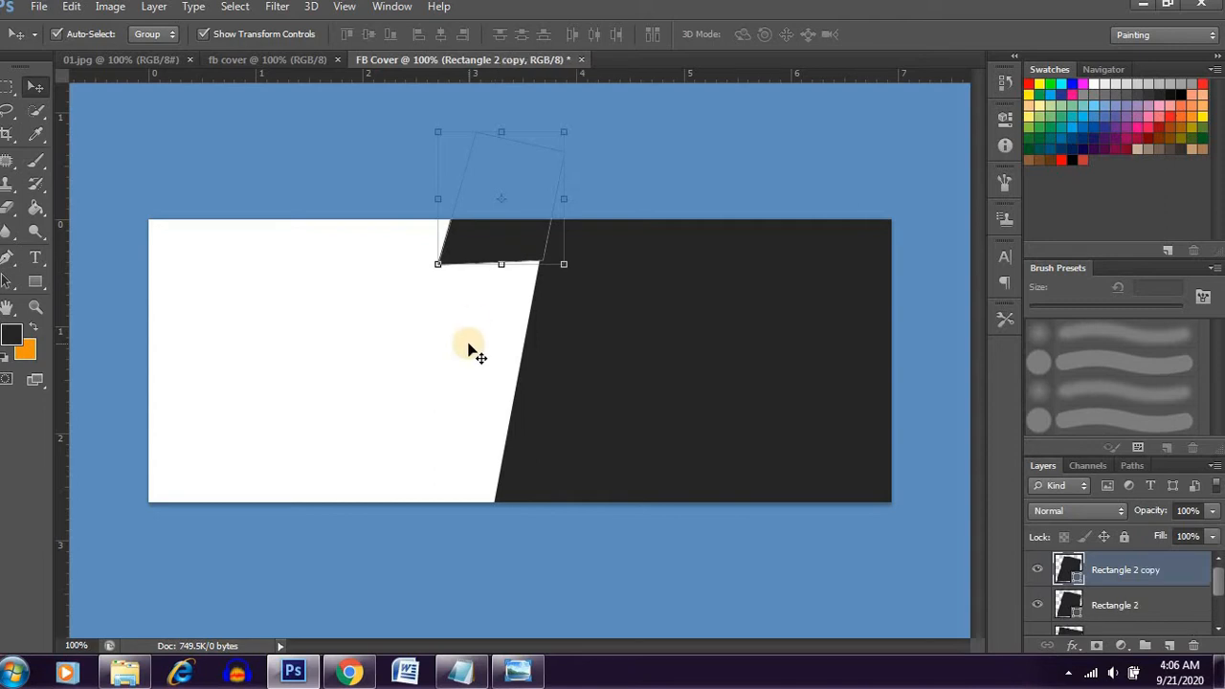
key(ctrl+j)
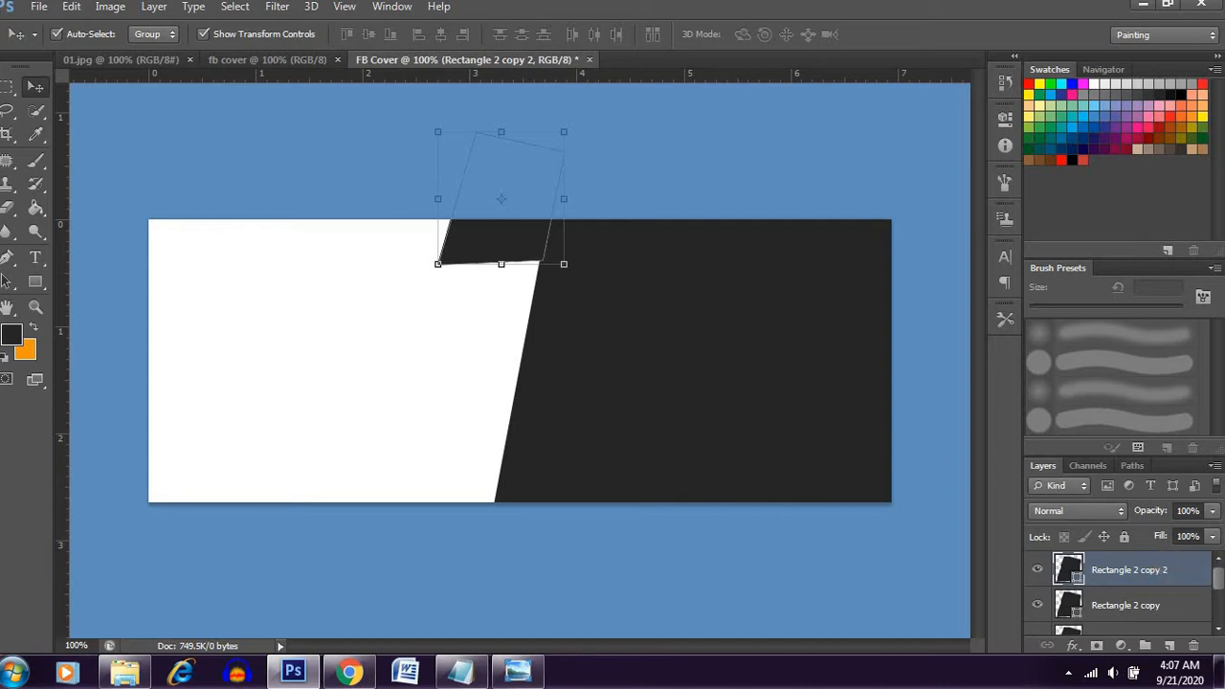
- Apply a blue Color Overlay (#2205ff) to the Rectangle 2 copy layer
click(1177, 607)
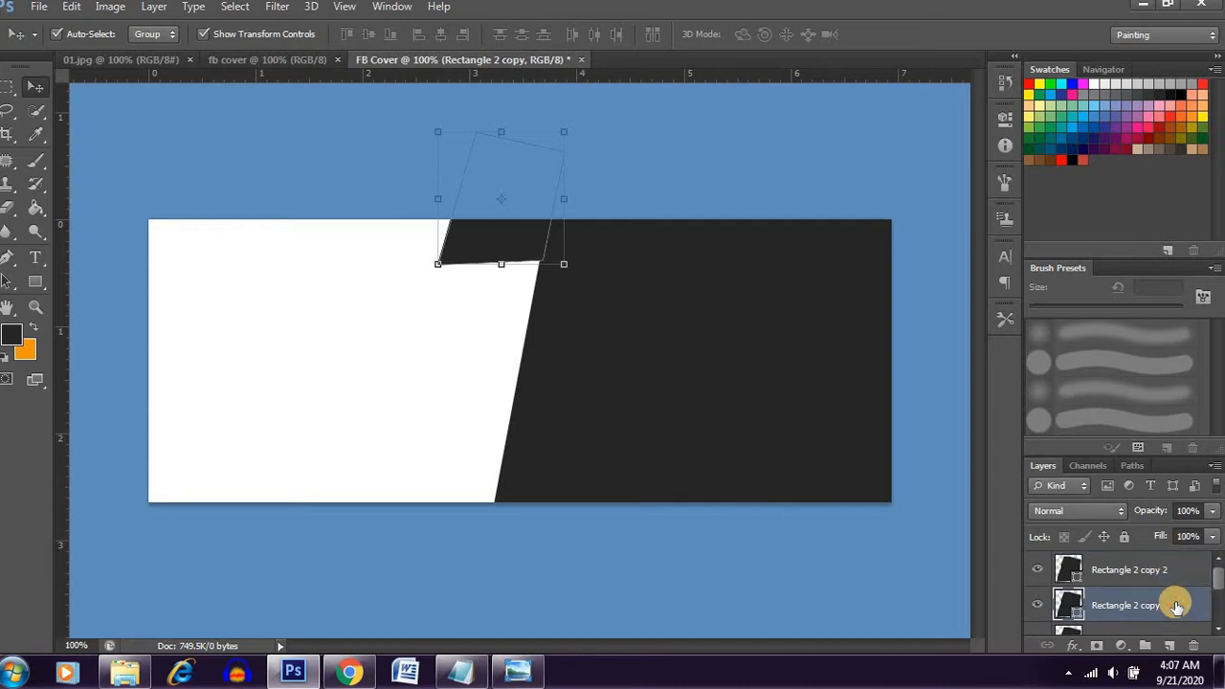
click(1072, 646)
click(1110, 558)
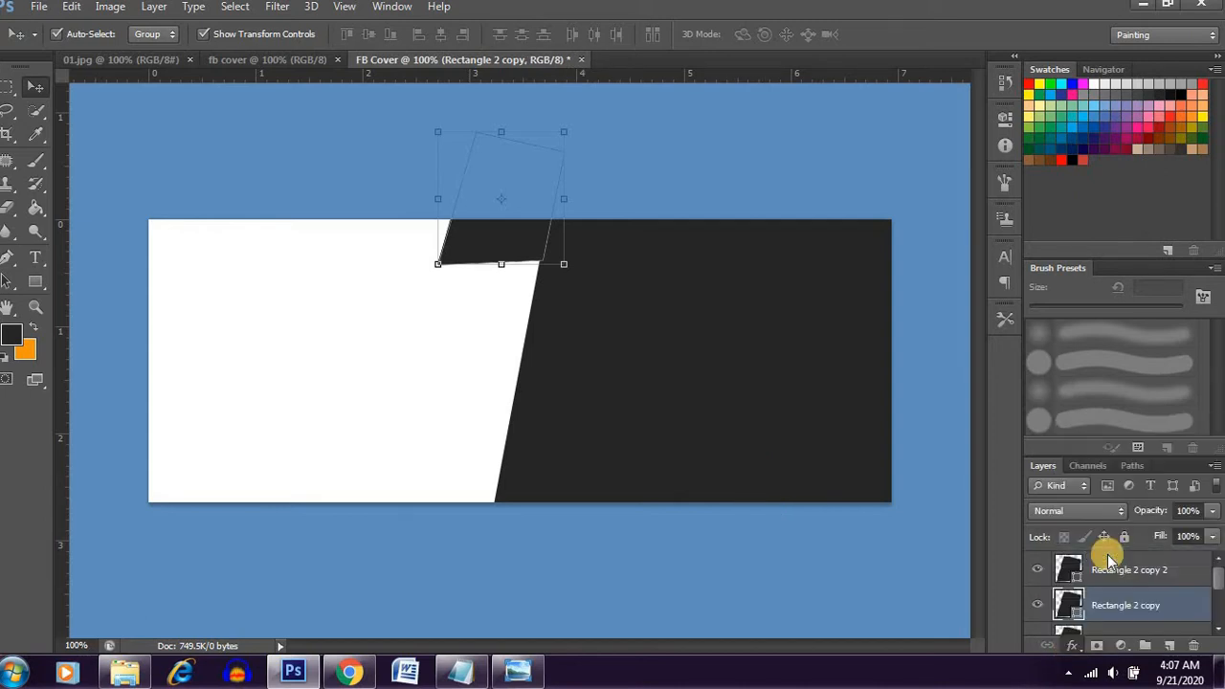
click(1095, 147)
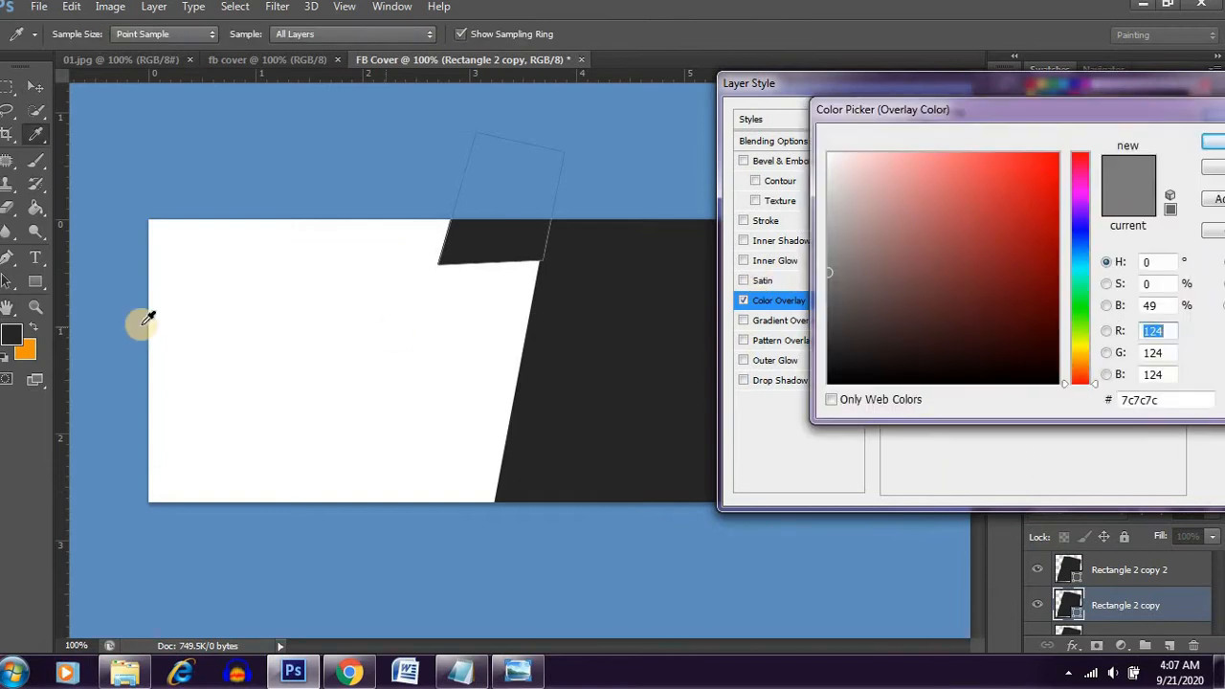
click(1081, 225)
mouse_move(1011, 185)
mouse_down()
mouse_move(1047, 185)
mouse_move(1056, 154)
mouse_move(1017, 147)
mouse_move(1057, 148)
mouse_up()
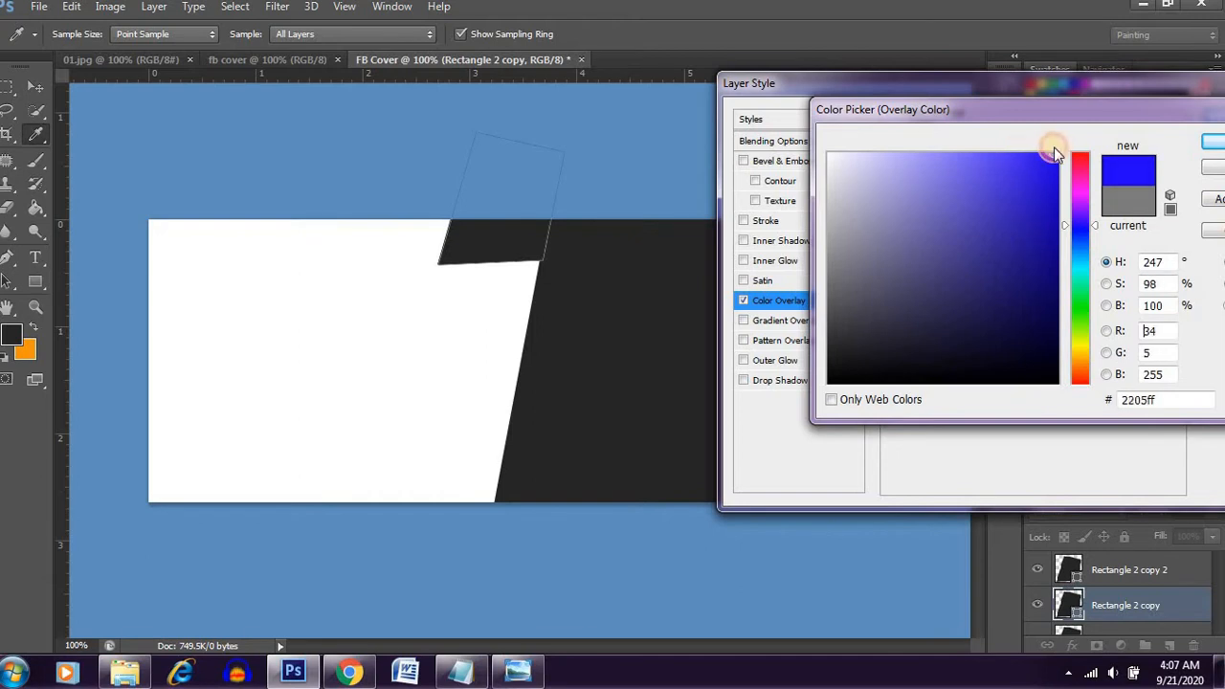
click(1212, 142)
click(1216, 118)
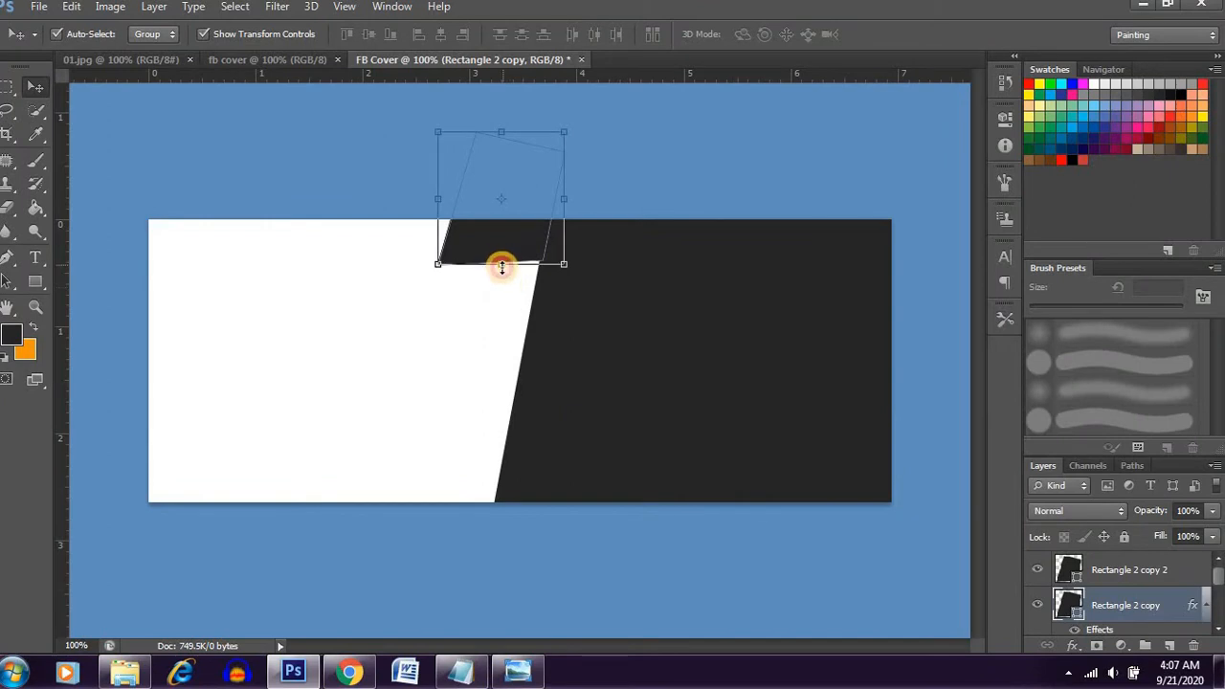
- Enlarge the blue copy to about 101.17% wide and 103.75% high as a thin border around the small shape, and apply the transformation
drag(500, 264, 500, 271)
drag(437, 204, 431, 203)
drag(494, 271, 494, 272)
key(ctrl+plus)
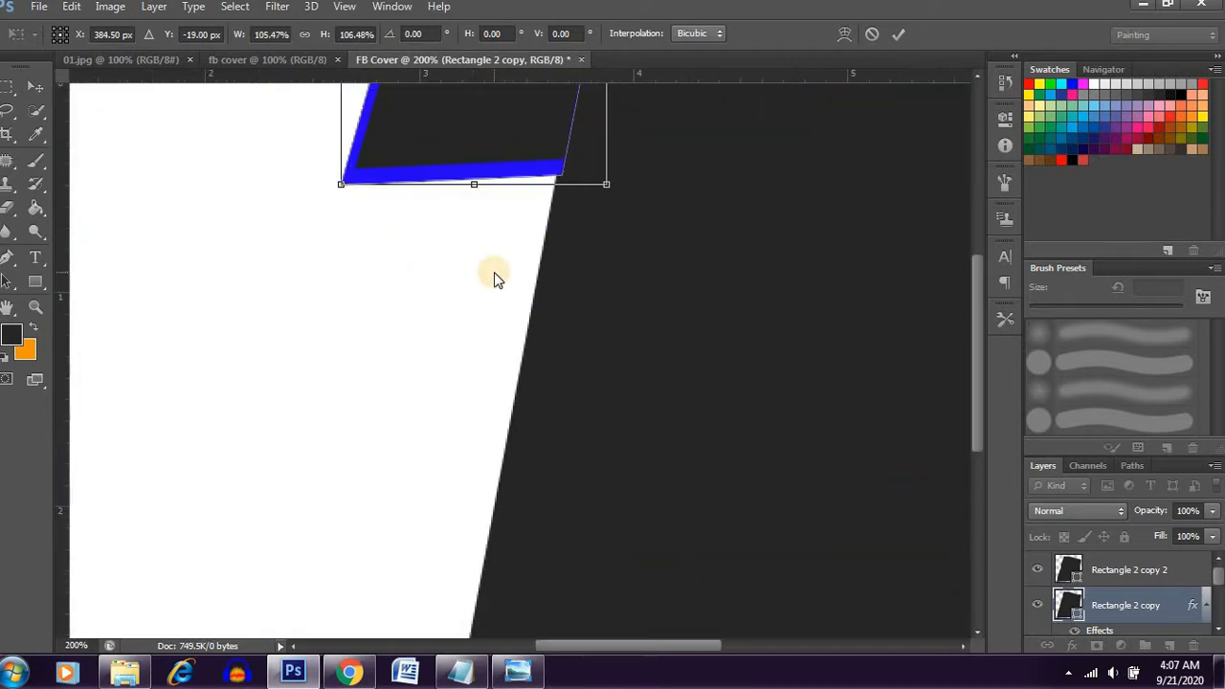
drag(976, 347, 976, 301)
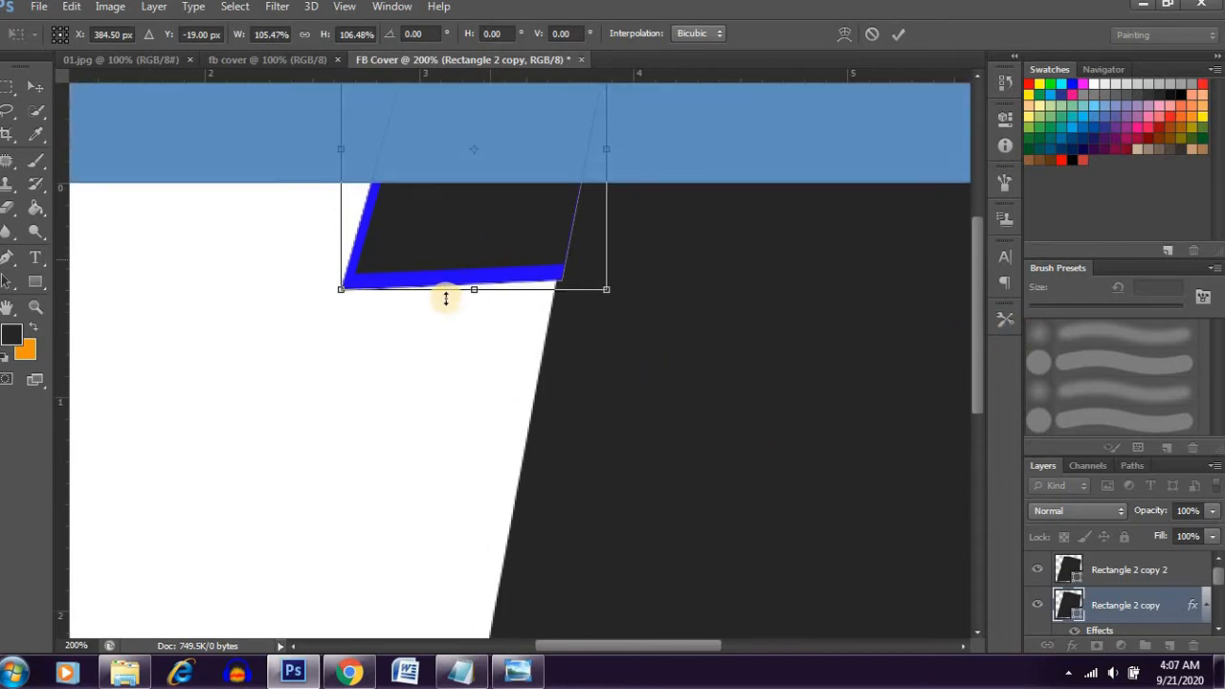
drag(473, 284, 474, 282)
drag(336, 141, 342, 141)
drag(477, 281, 478, 281)
drag(607, 145, 599, 144)
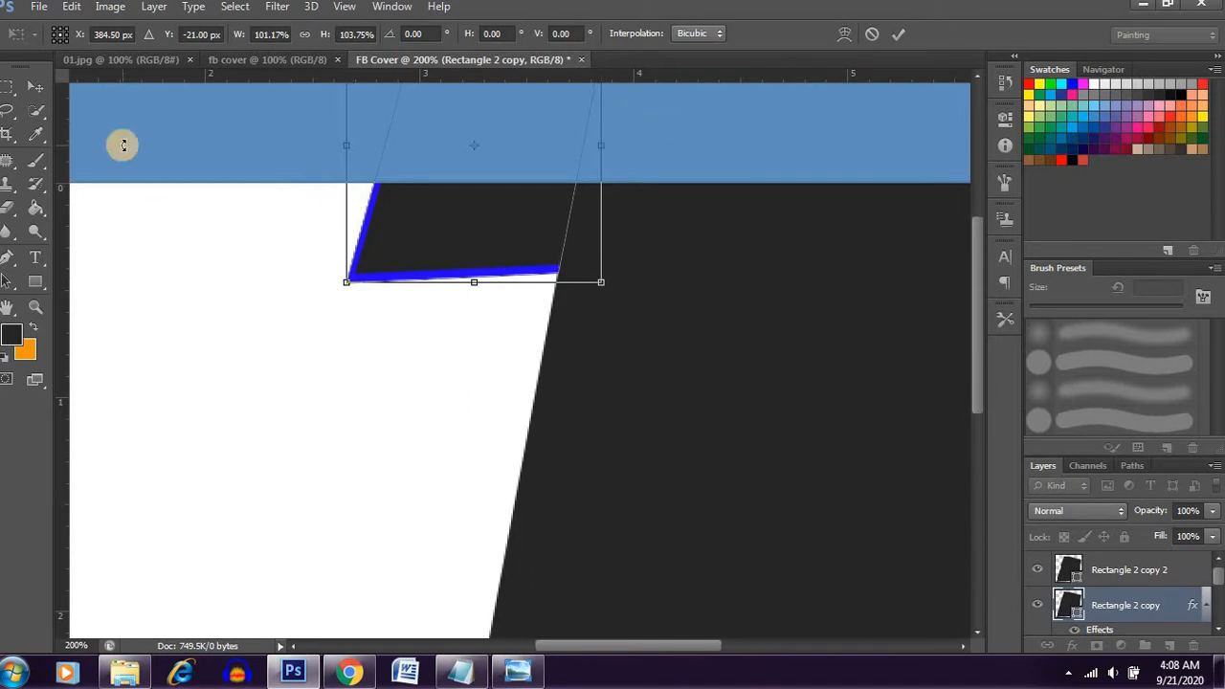
click(36, 85)
click(532, 260)
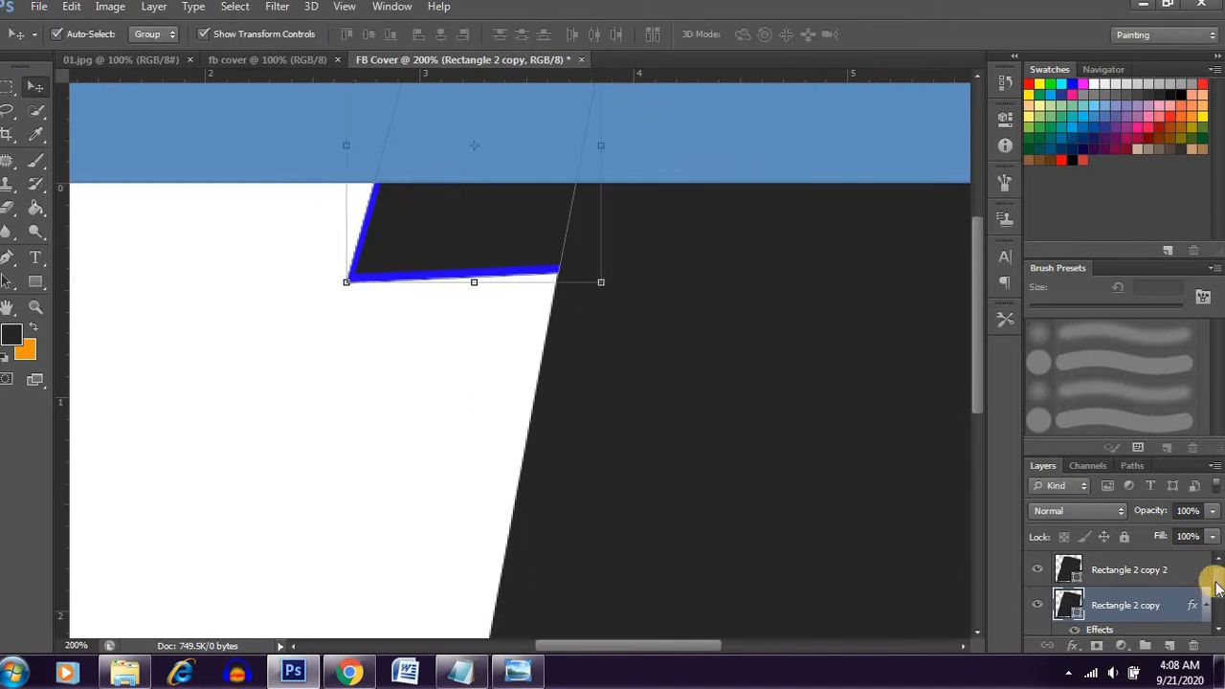
- Apply an orange Color Overlay (#f59606) to the Rectangle 2 layer
drag(1216, 581, 1214, 599)
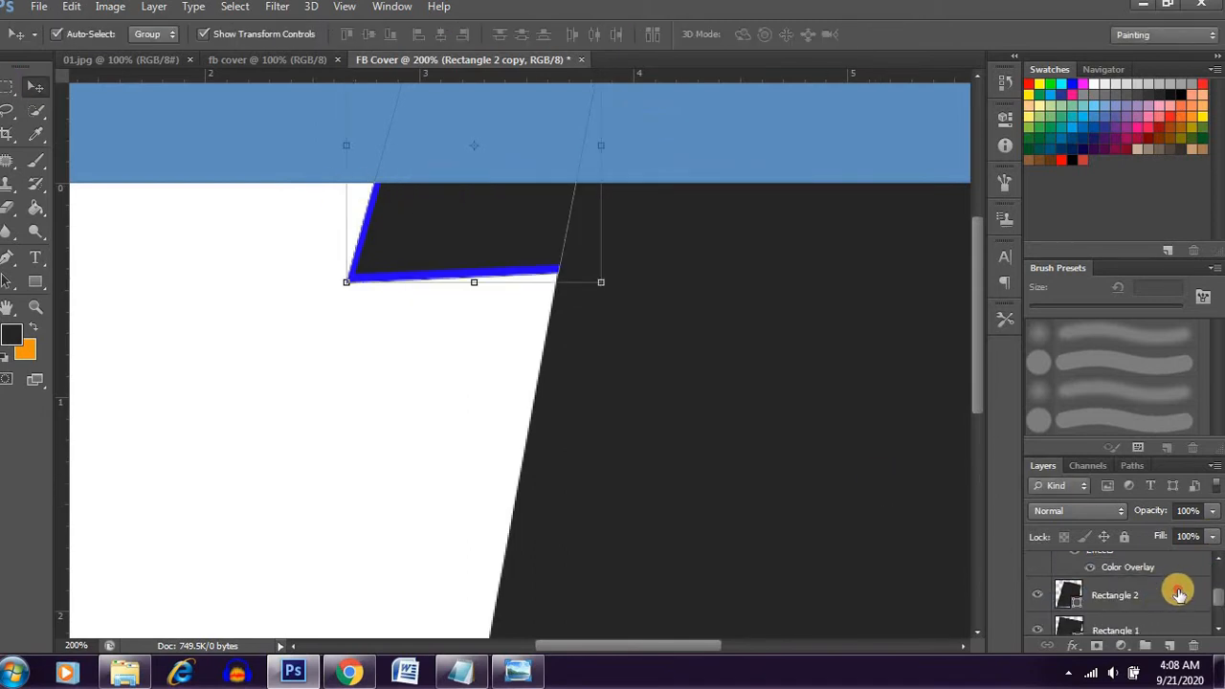
click(1179, 594)
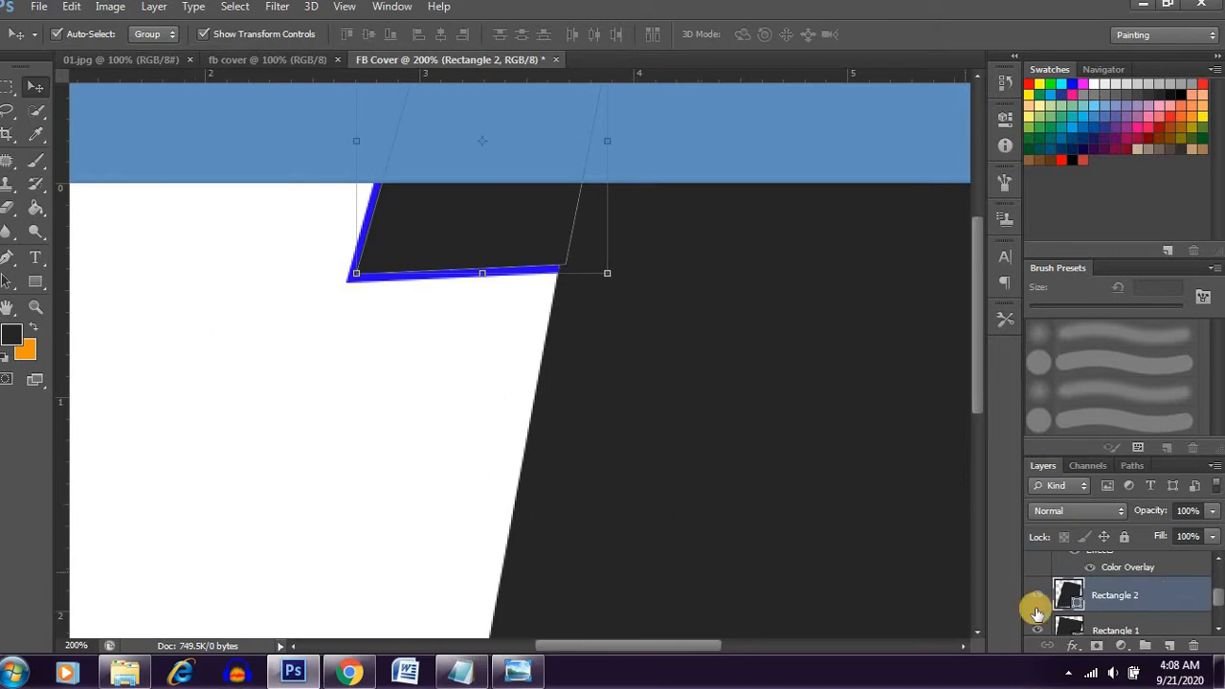
click(1073, 646)
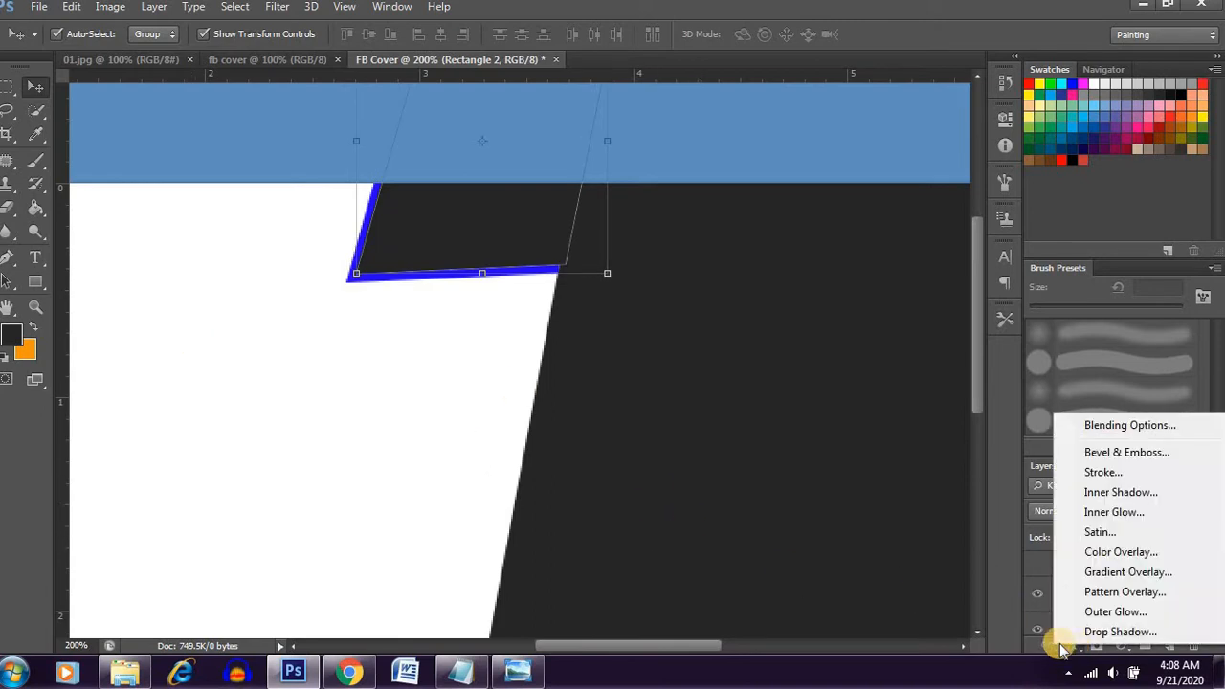
click(1105, 553)
click(1098, 142)
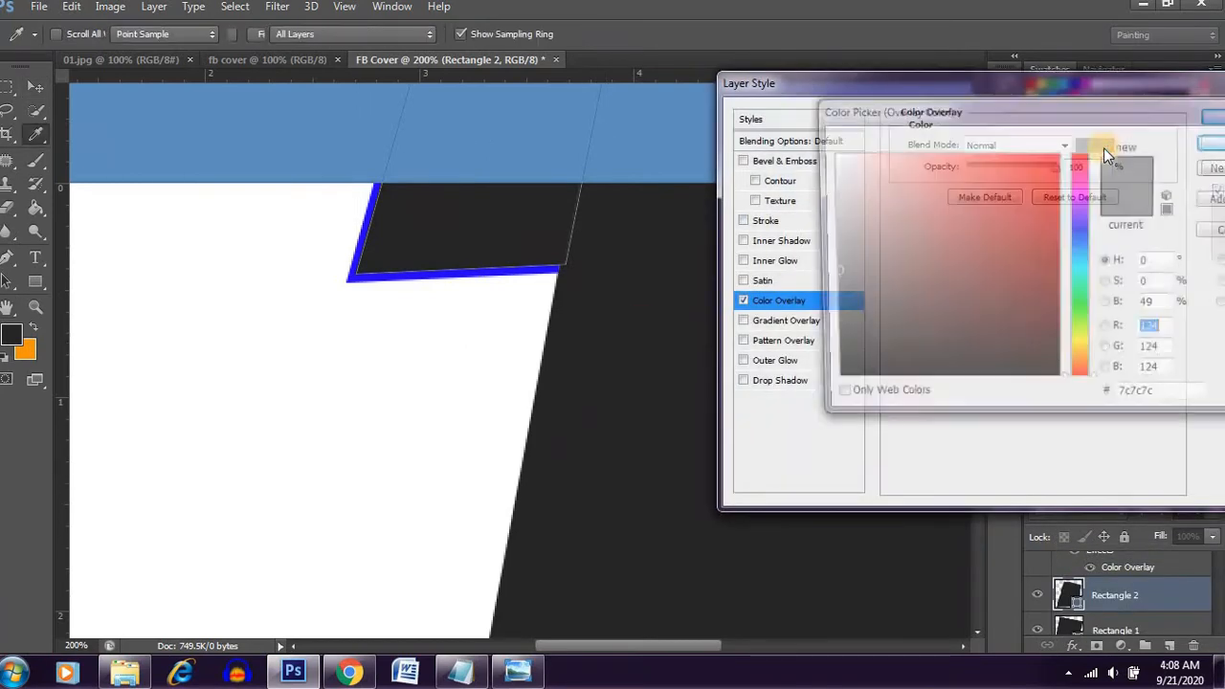
click(29, 355)
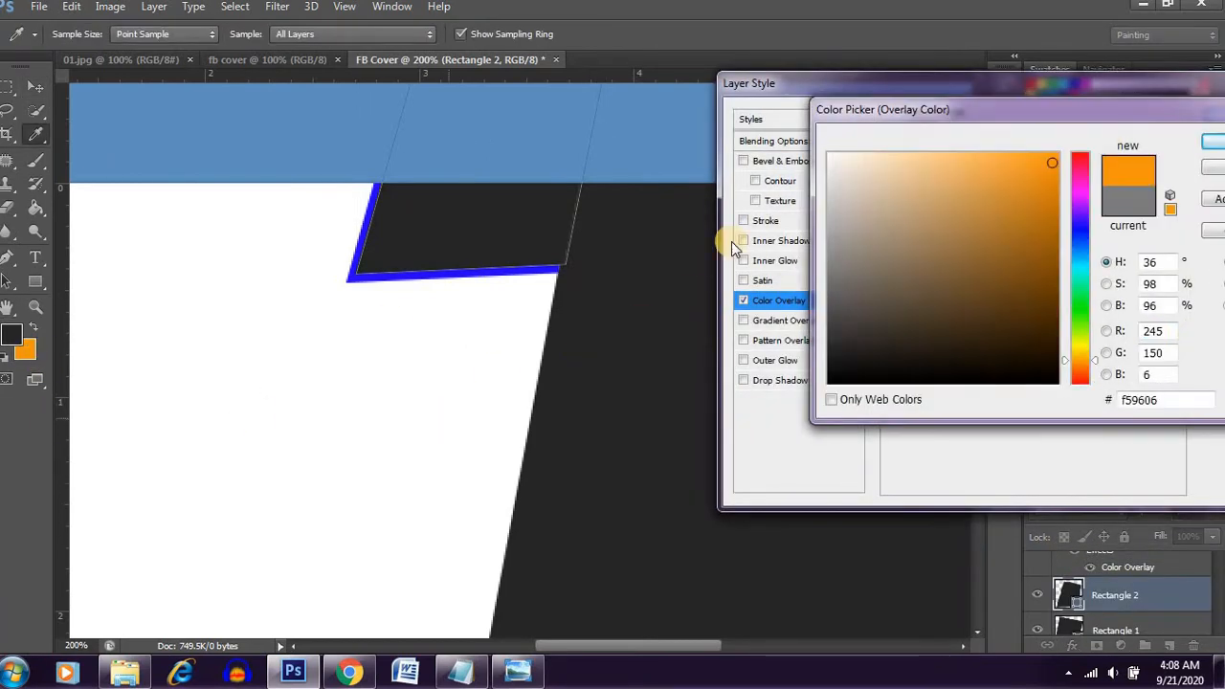
click(1209, 142)
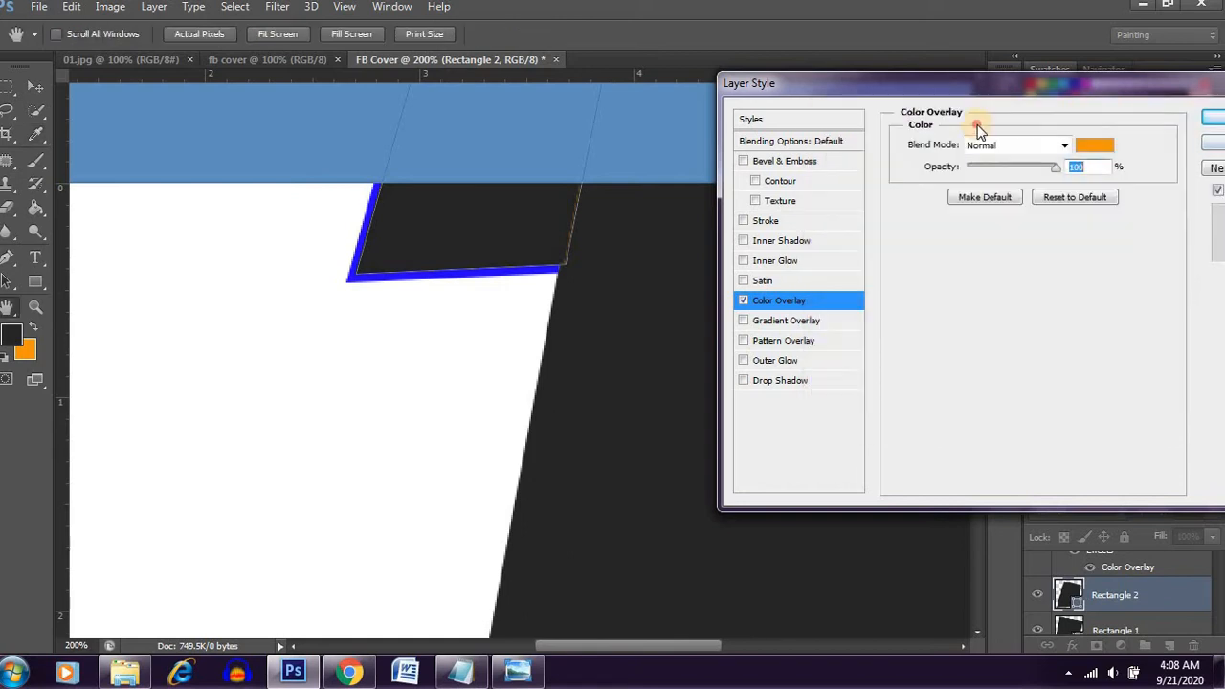
drag(998, 83, 806, 108)
click(1043, 144)
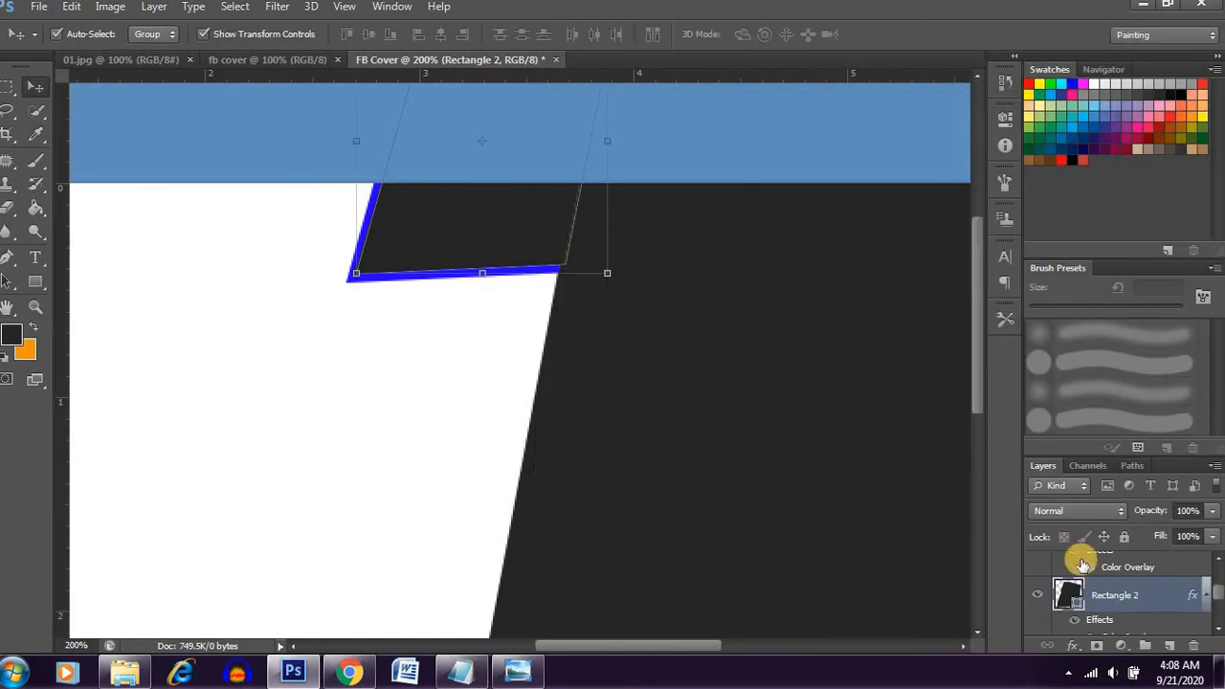
- Enlarge the orange small shape to about 105.47% wide and 107.17% high as an outer border around the blue one, and apply the transformation
drag(482, 273, 481, 290)
key(shift+Left)
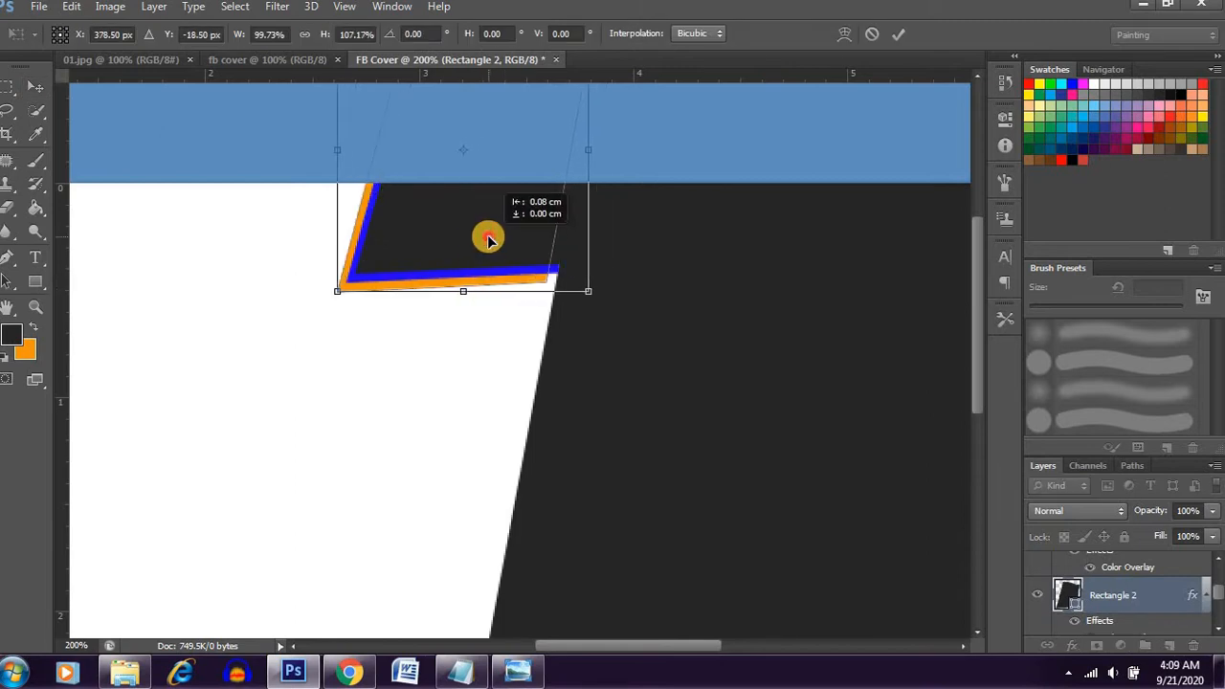
drag(489, 235, 454, 250)
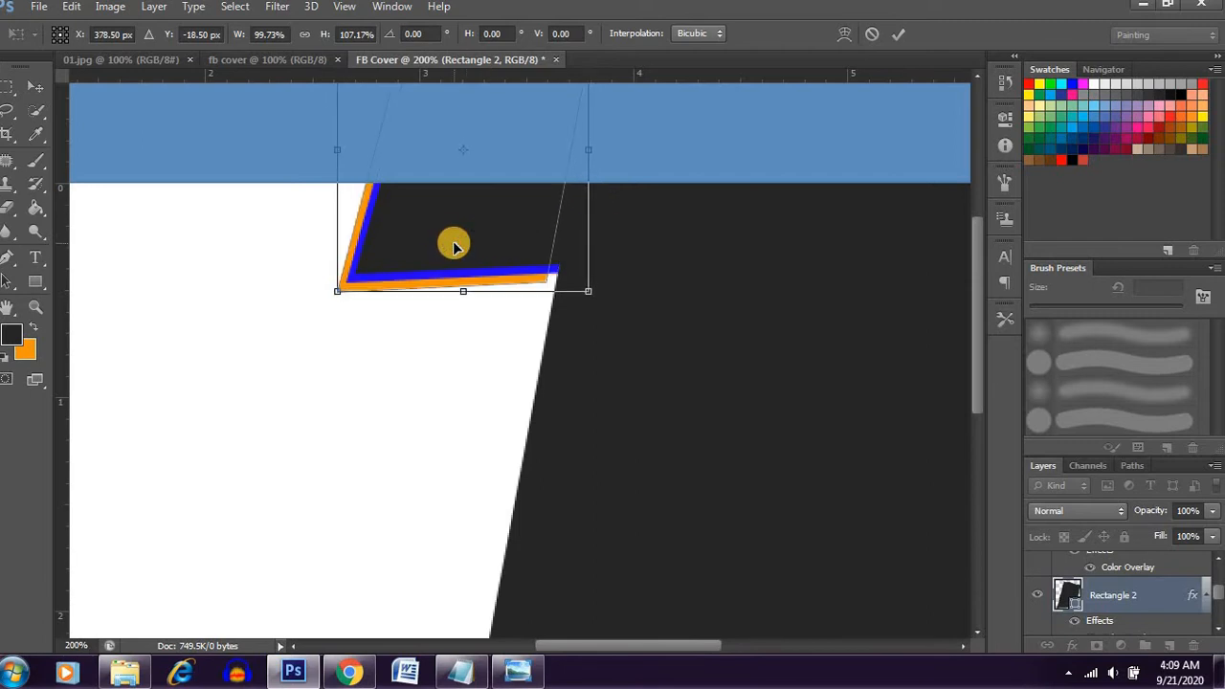
drag(328, 146, 326, 145)
drag(594, 152, 601, 147)
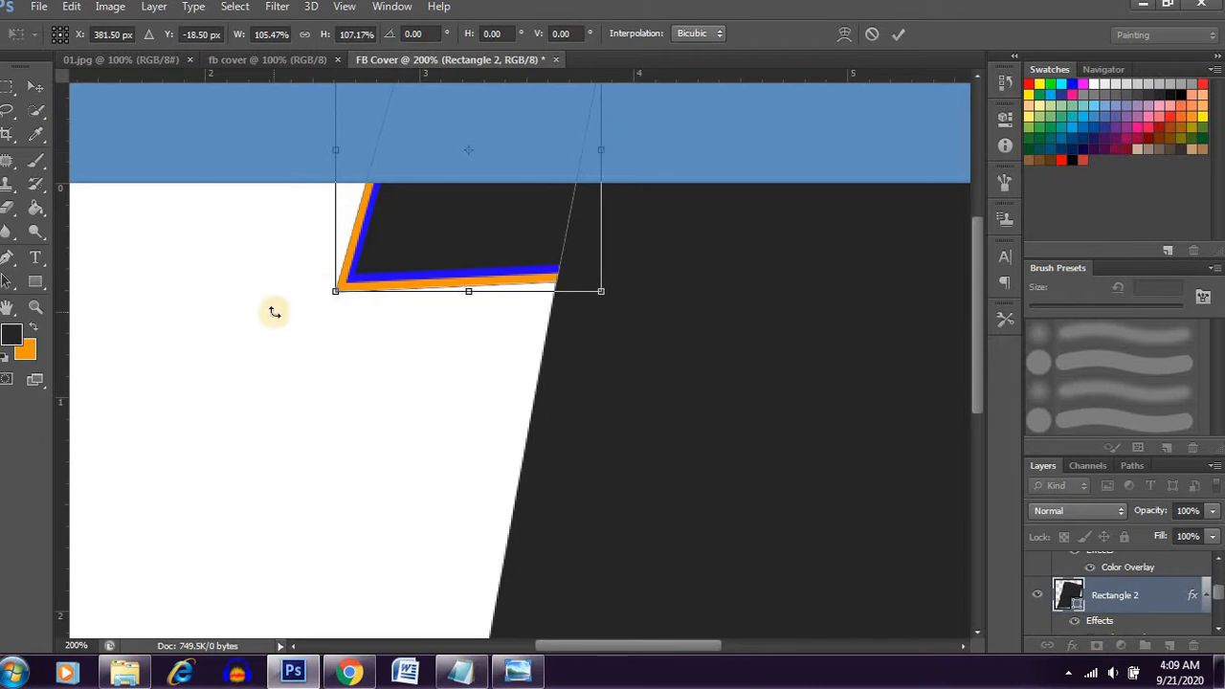
click(40, 85)
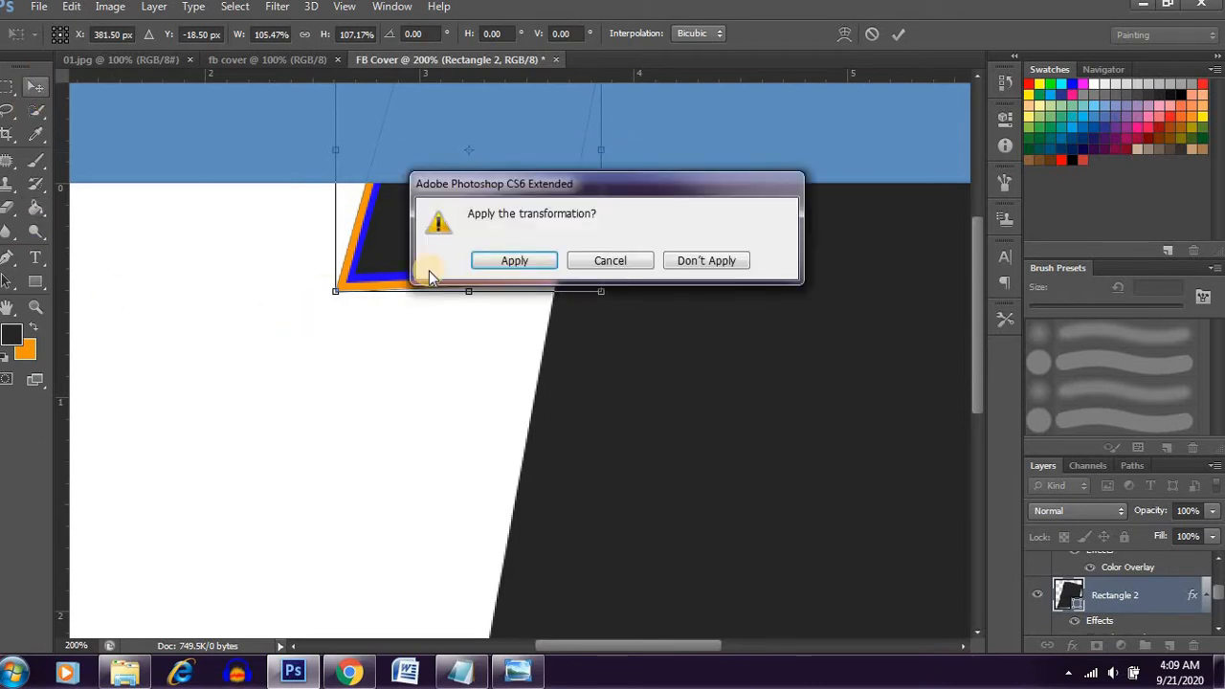
click(508, 264)
- Duplicate the large slanted dark shape's layer twice
click(692, 332)
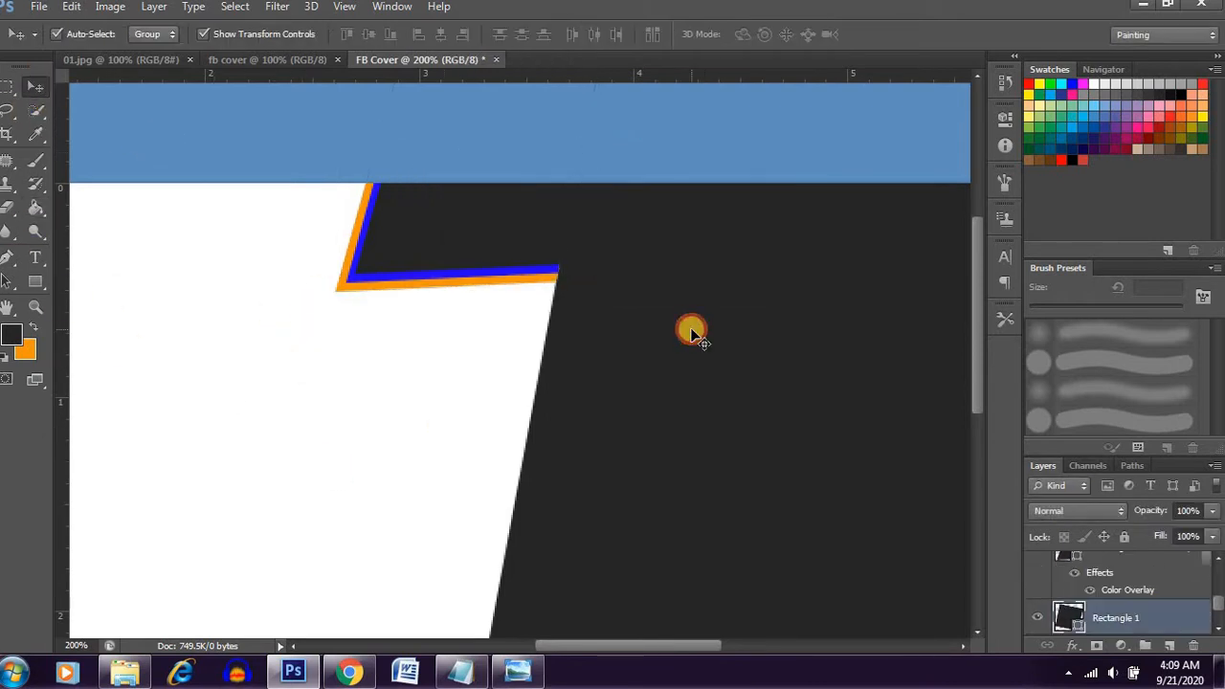
key(ctrl+minus)
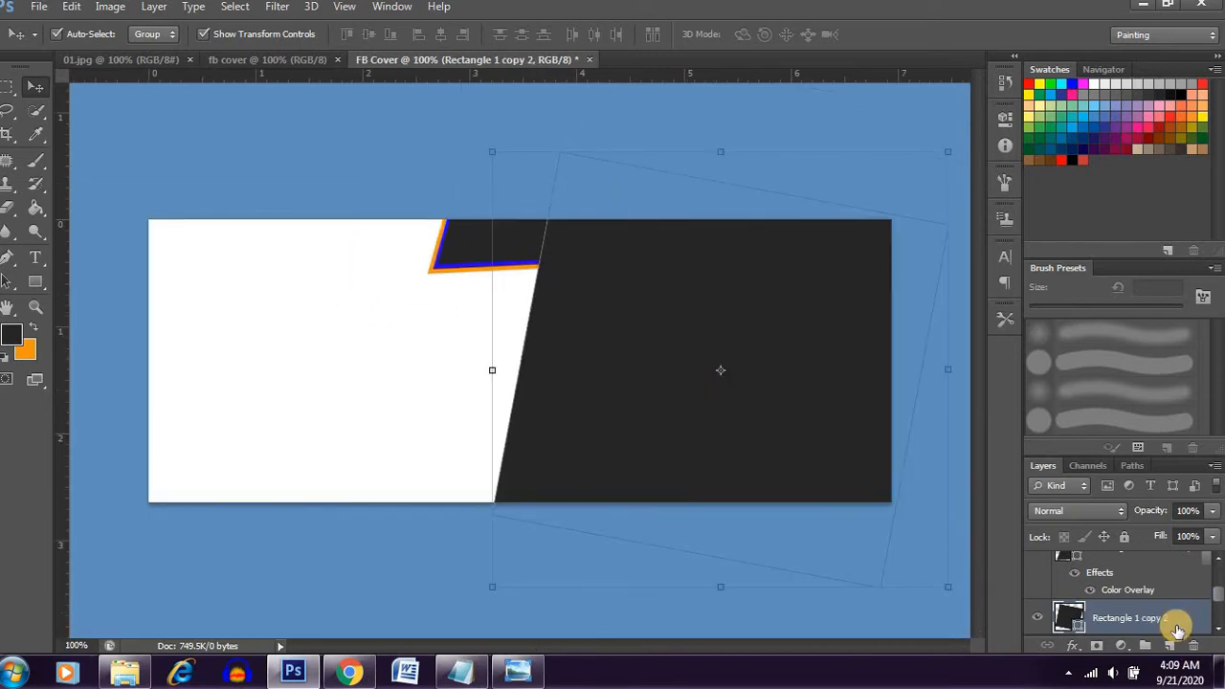
- Apply a blue Color Overlay (#2205ff), sampled from the small shape's border, to the Rectangle 1 copy layer
scroll(1214, 589, down, 2)
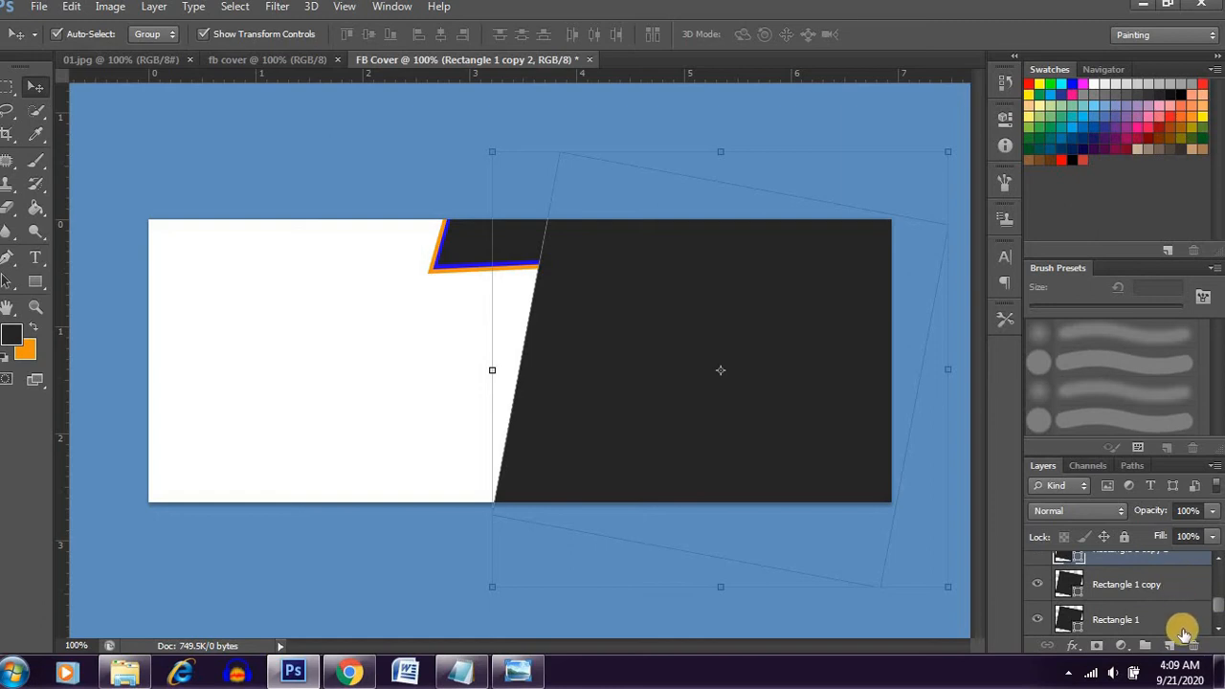
click(1178, 593)
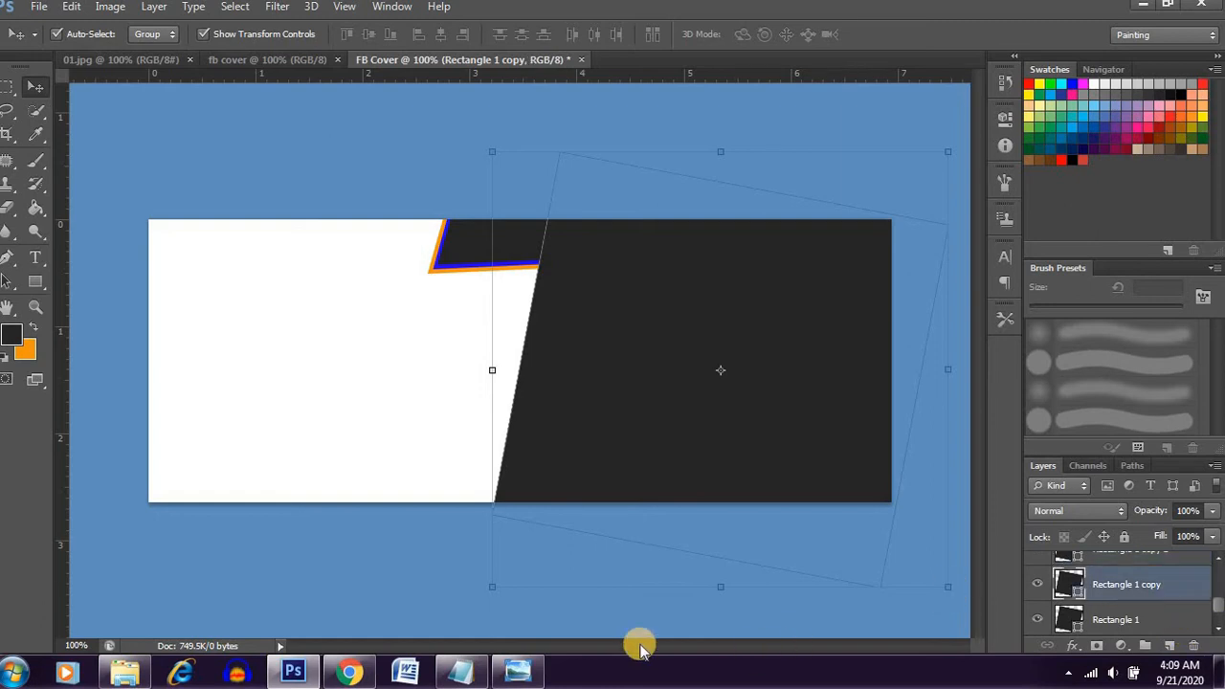
click(1078, 648)
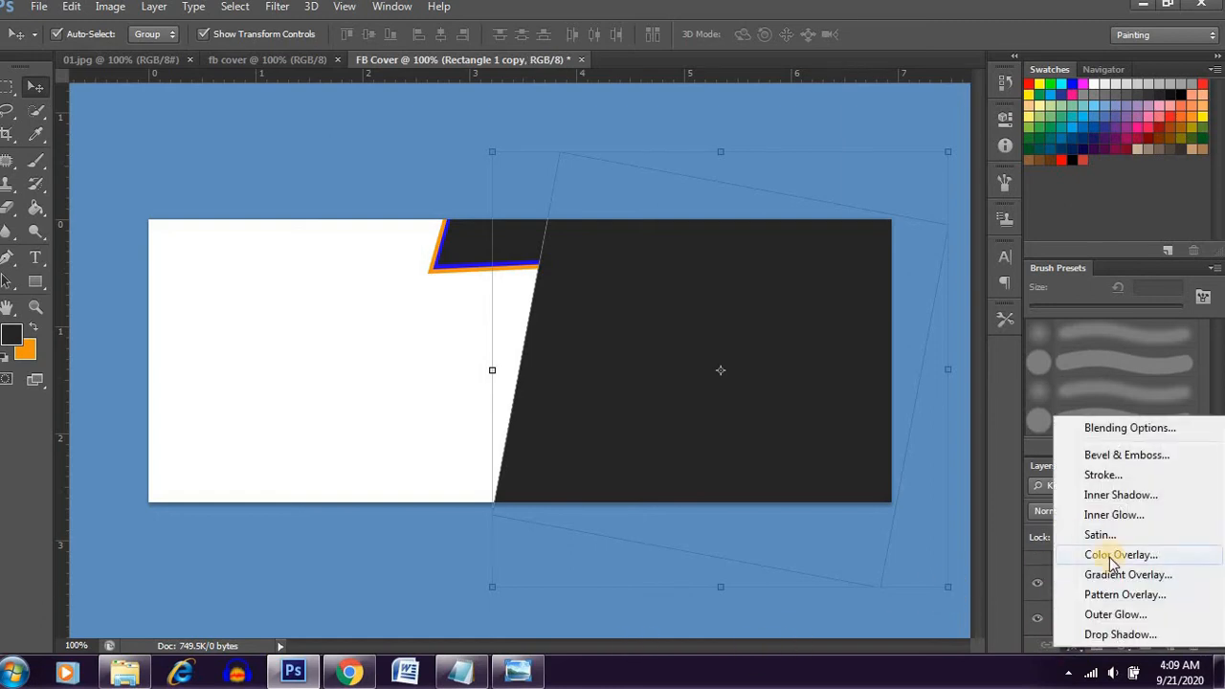
click(1107, 479)
drag(856, 107, 1091, 72)
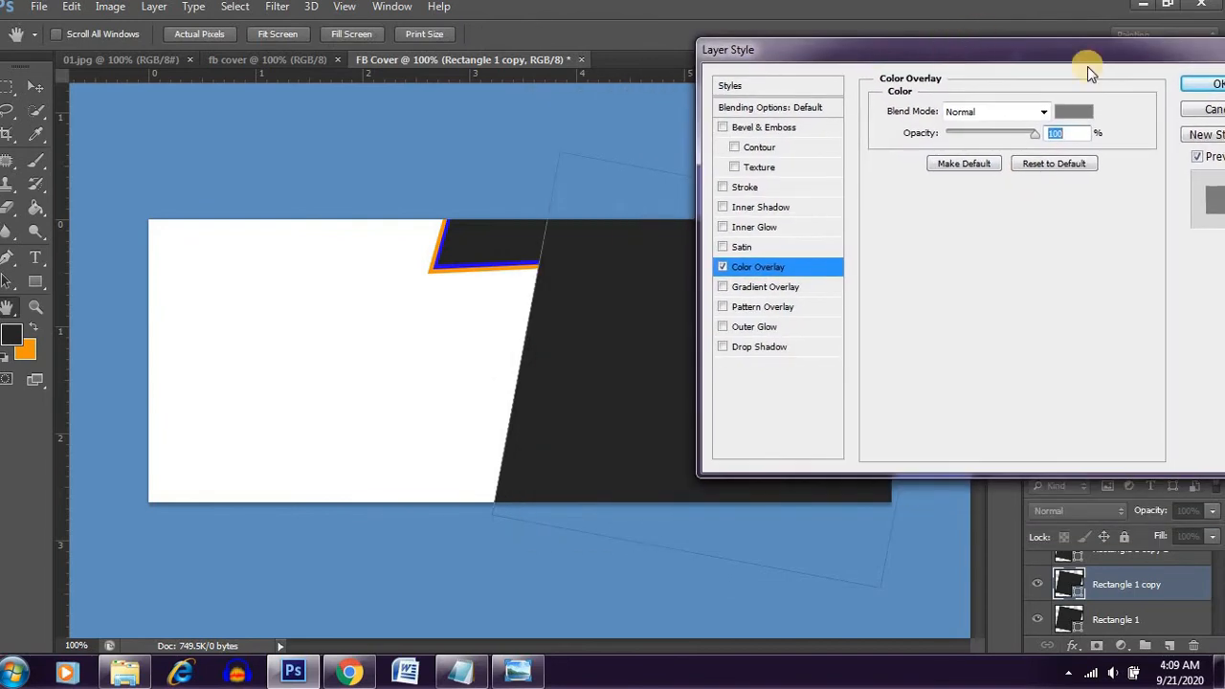
click(1078, 116)
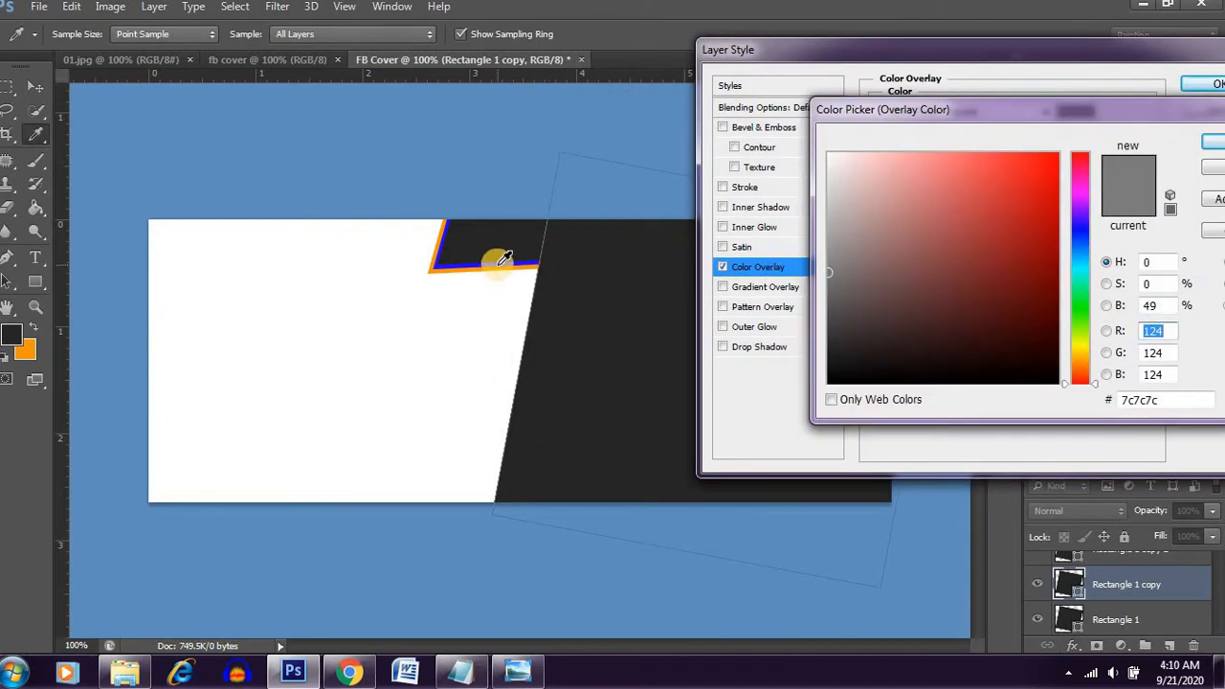
click(505, 259)
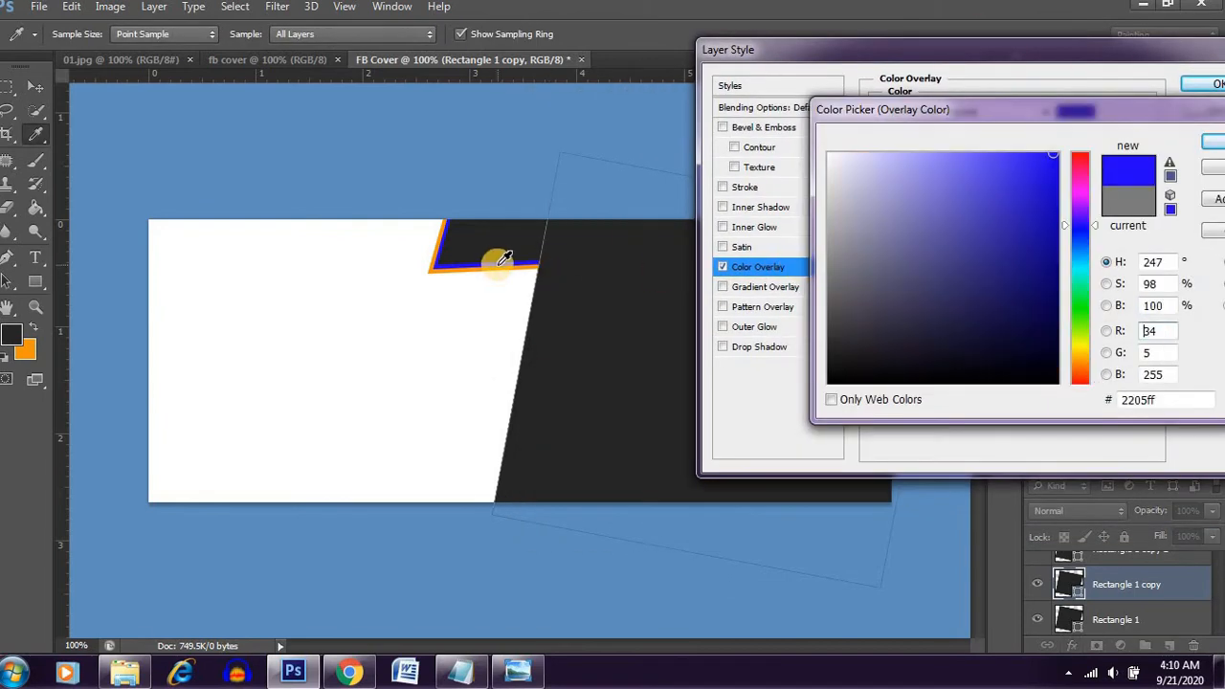
click(1217, 143)
click(1208, 85)
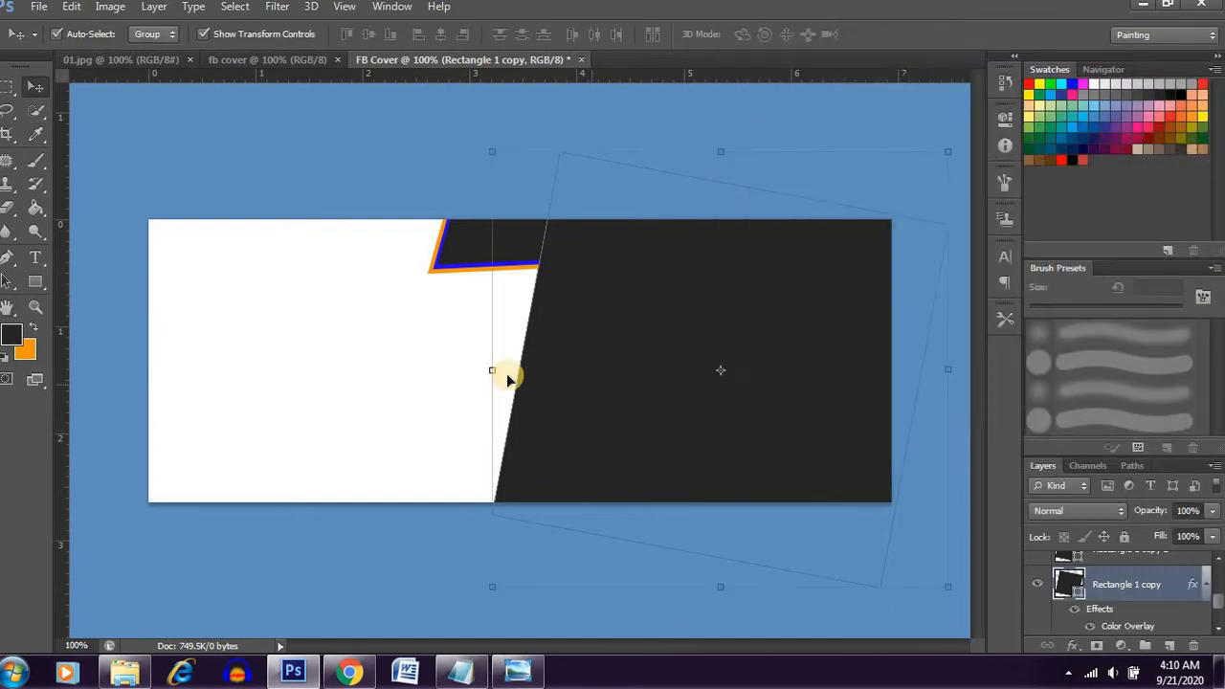
- Widen the blue large copy to about 101.19% towards the white area as a thin slanted border, and apply the transformation
drag(488, 368, 452, 378)
key(ctrl+plus)
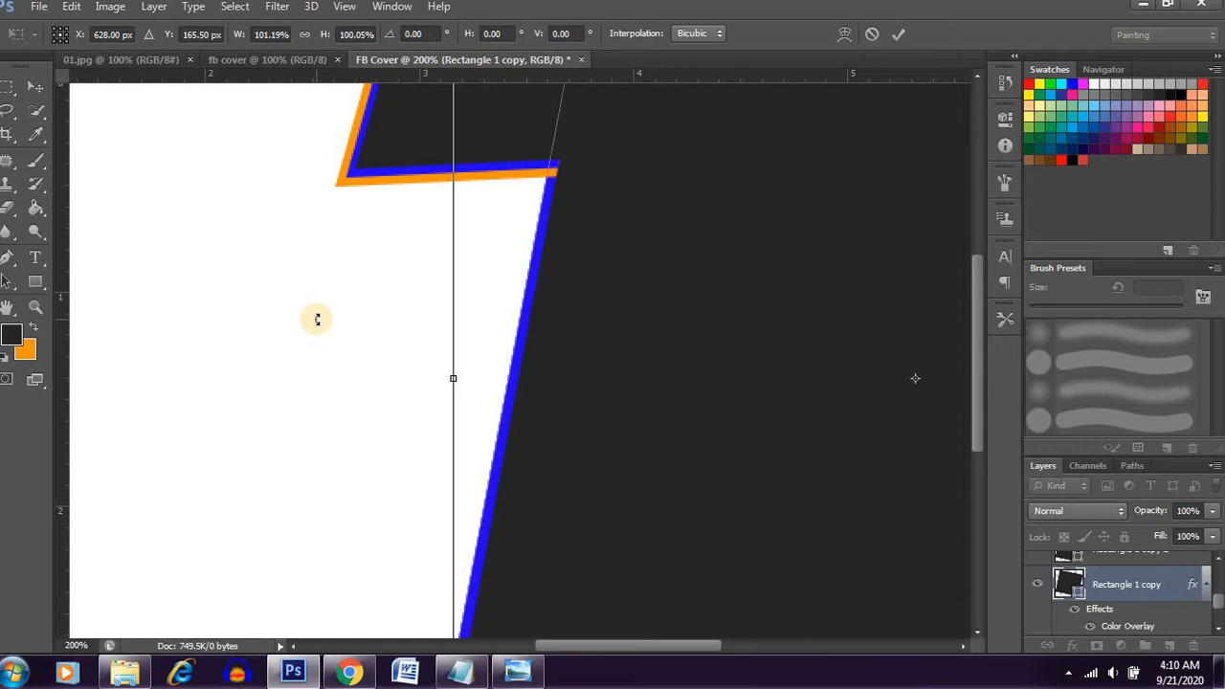
click(37, 87)
click(524, 262)
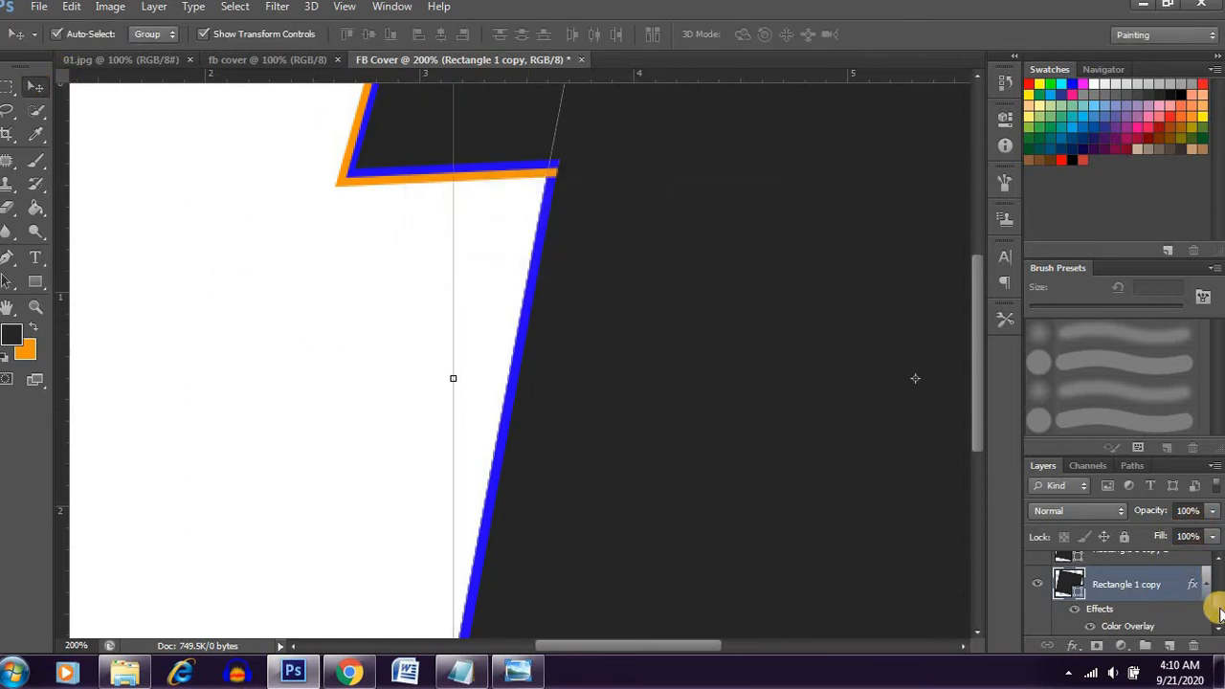
- Apply an orange Color Overlay (#f59606) to the Rectangle 1 layer
scroll(1192, 584, down, 2)
click(1185, 586)
click(1071, 646)
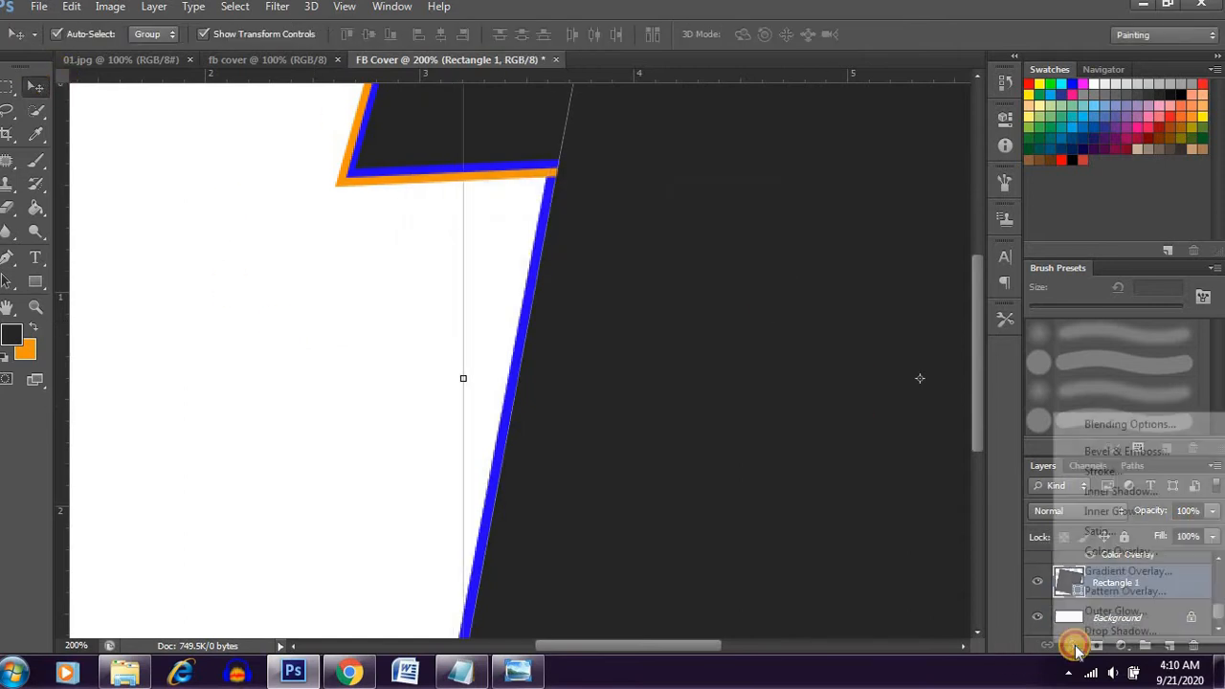
click(1105, 552)
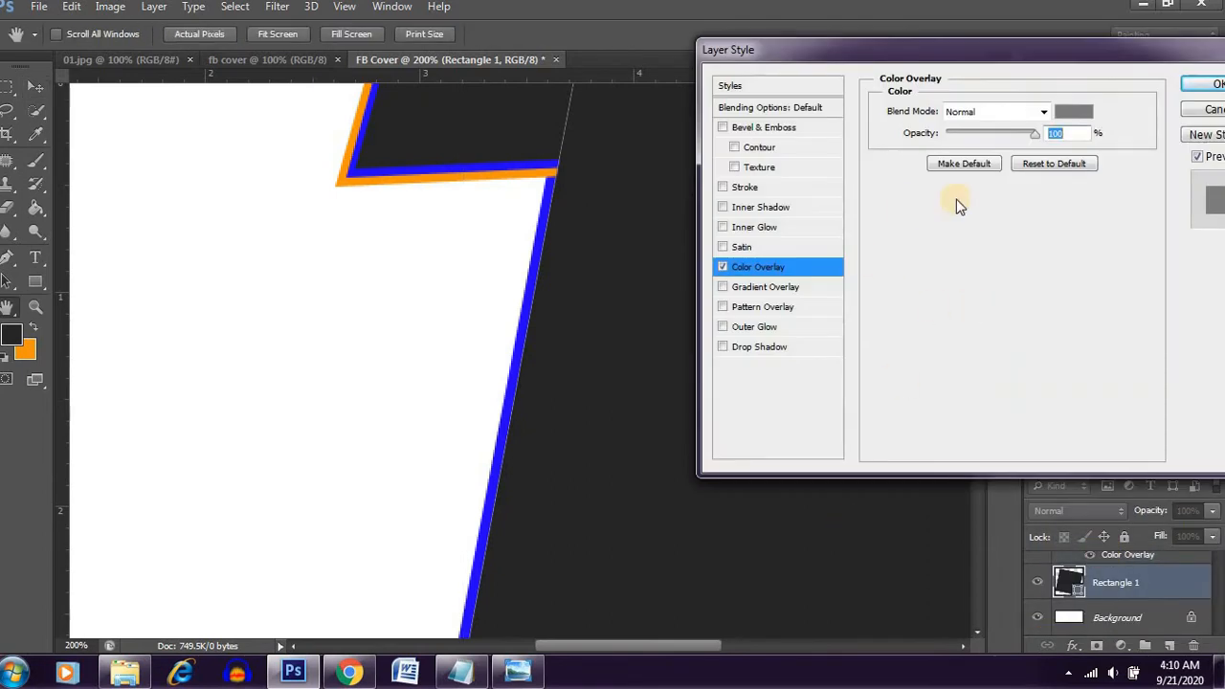
click(1072, 113)
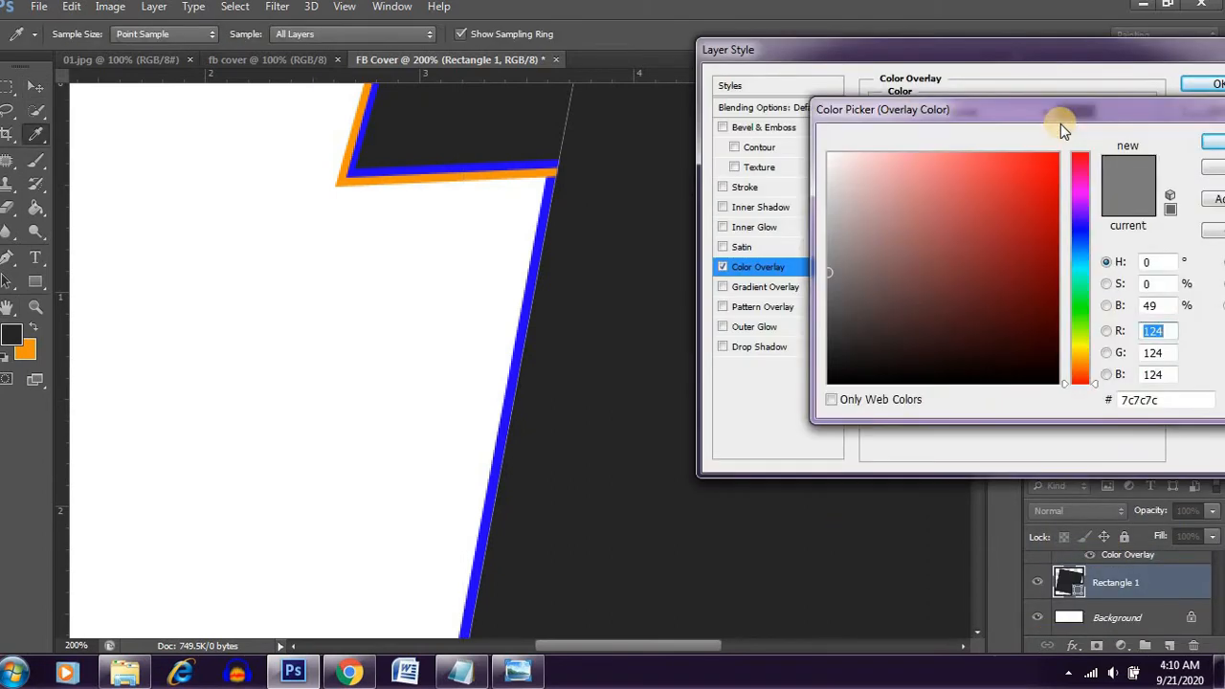
key(ctrl+minus)
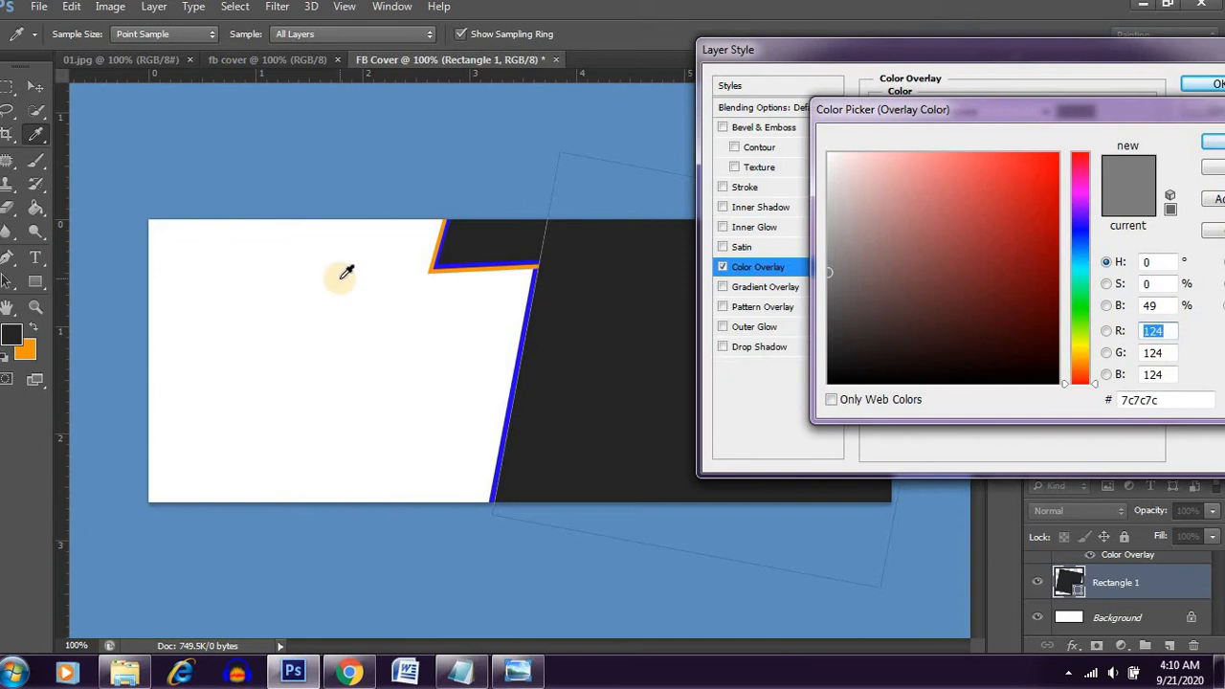
click(27, 352)
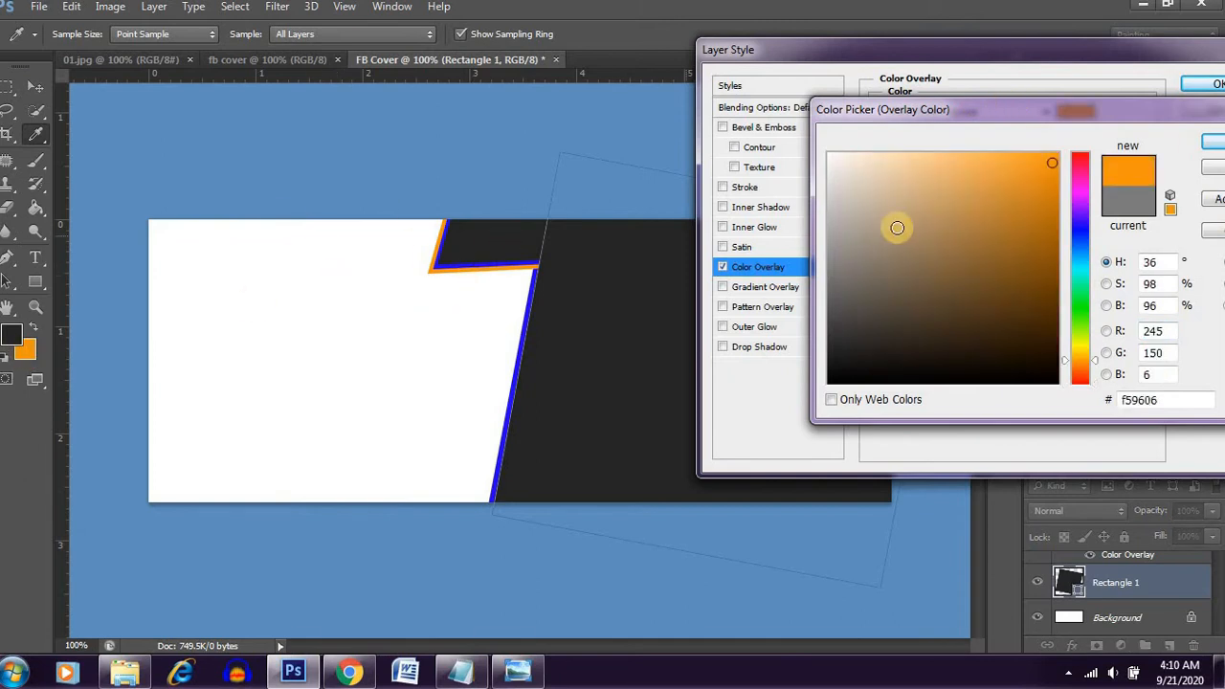
click(1213, 143)
click(1057, 151)
key(v)
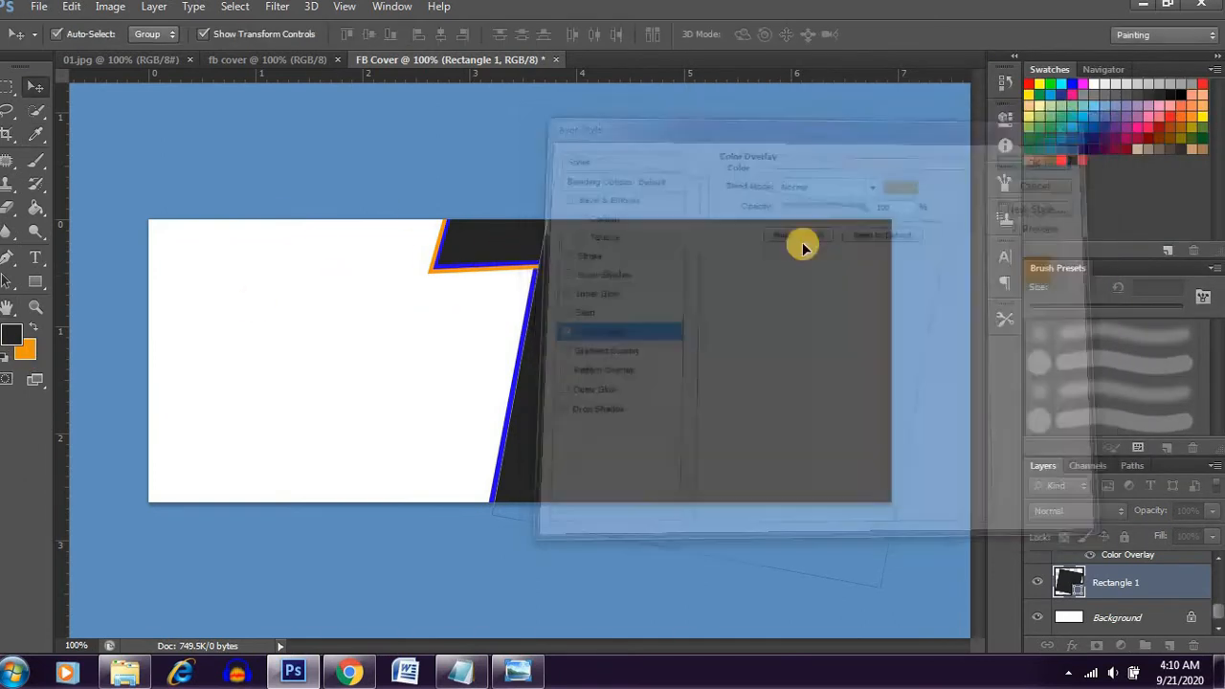
- Widen the orange large shape to about 102.78% so it forms an outer border beside the blue one, and apply the transformation
drag(491, 372, 486, 371)
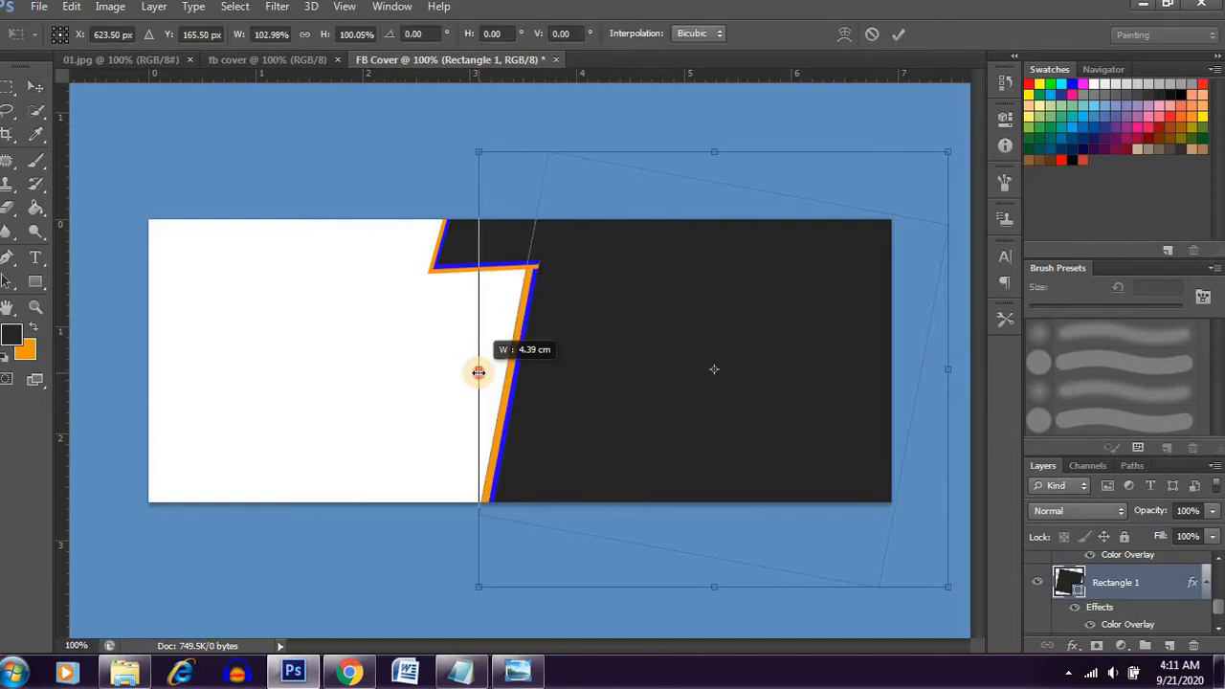
drag(478, 372, 480, 372)
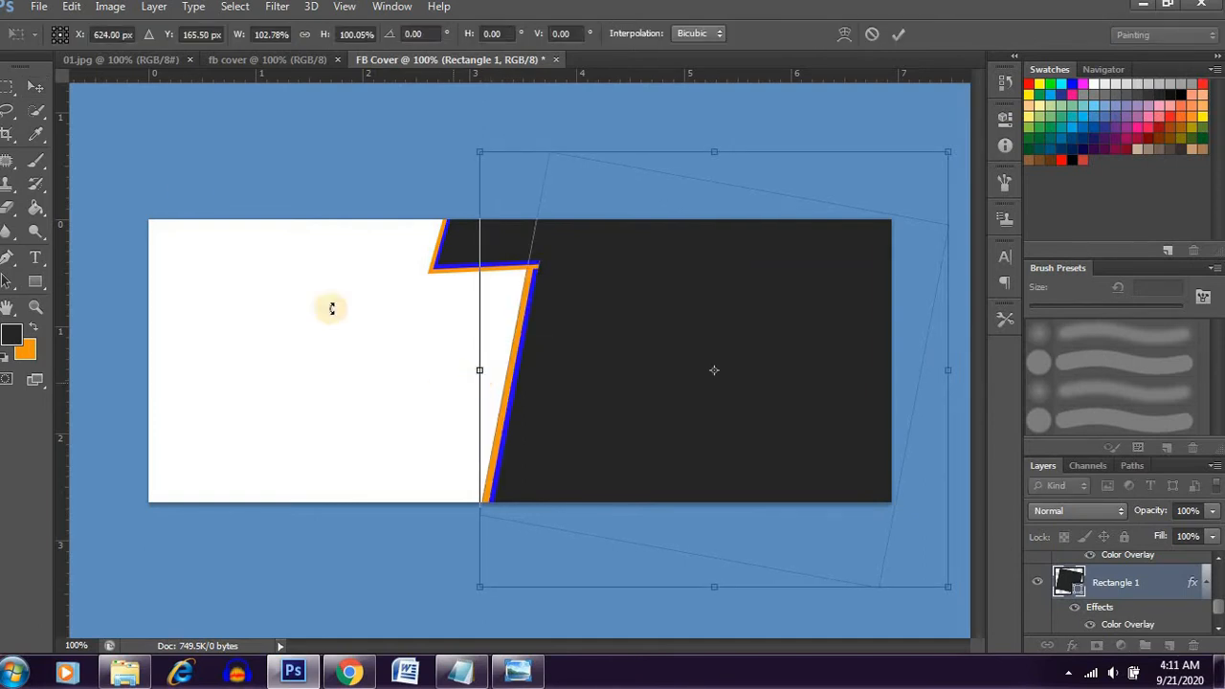
click(37, 84)
click(517, 260)
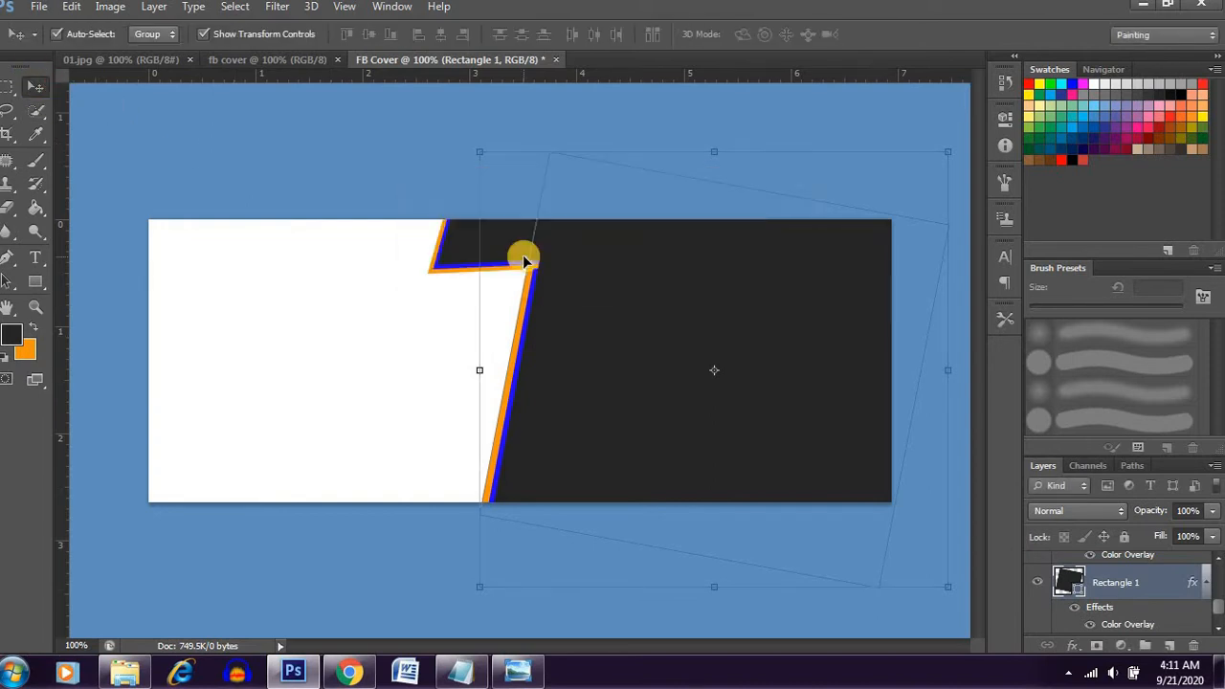
- Try to narrow the small blue shape, Rectangle 2 copy, from the edge overlapping the large dark shape
mouse_move(1210, 598)
mouse_down()
mouse_move(1210, 577)
mouse_move(1172, 572)
mouse_move(1170, 662)
mouse_move(1170, 579)
mouse_move(1212, 593)
mouse_move(1212, 611)
mouse_up()
click(1171, 572)
click(1155, 602)
key(ctrl+z)
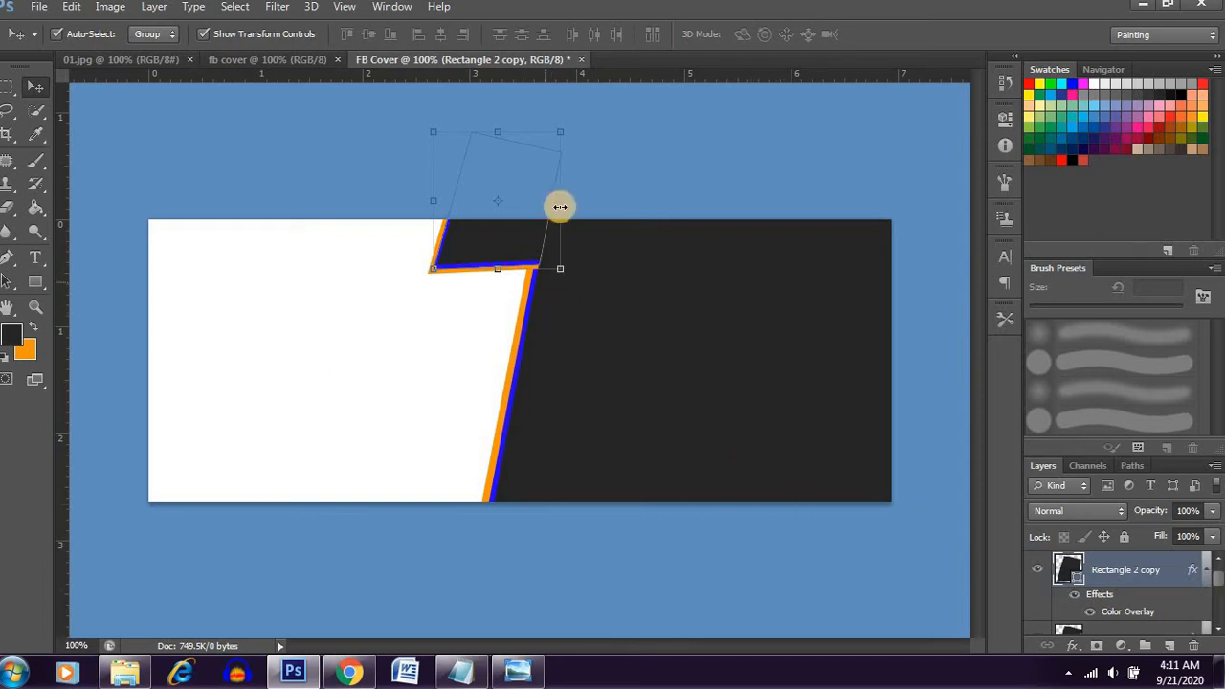
drag(558, 201, 545, 204)
key(ctrl+z)
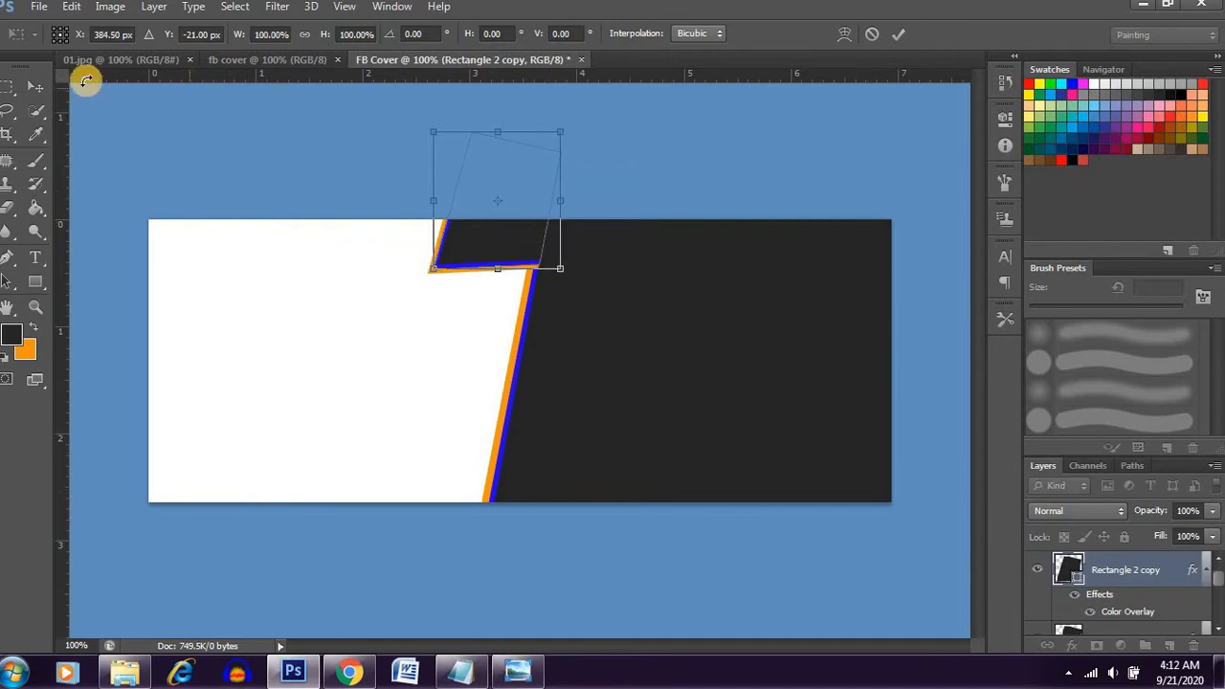
click(34, 87)
click(518, 260)
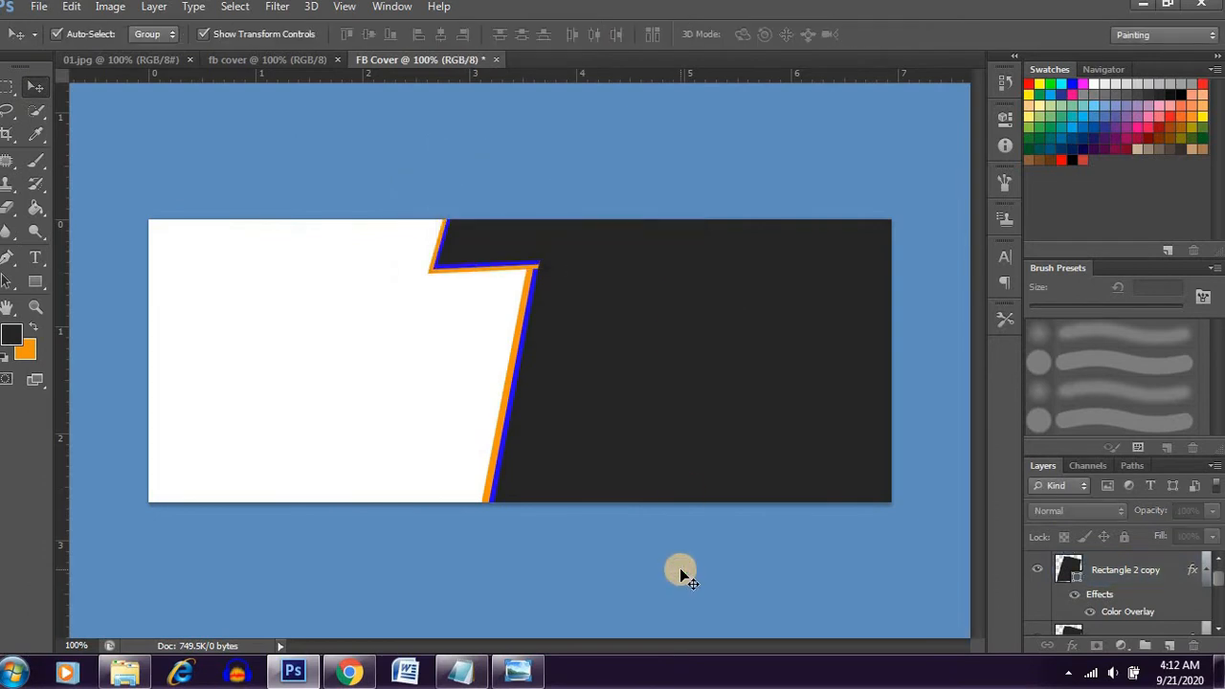
key(ctrl+plus)
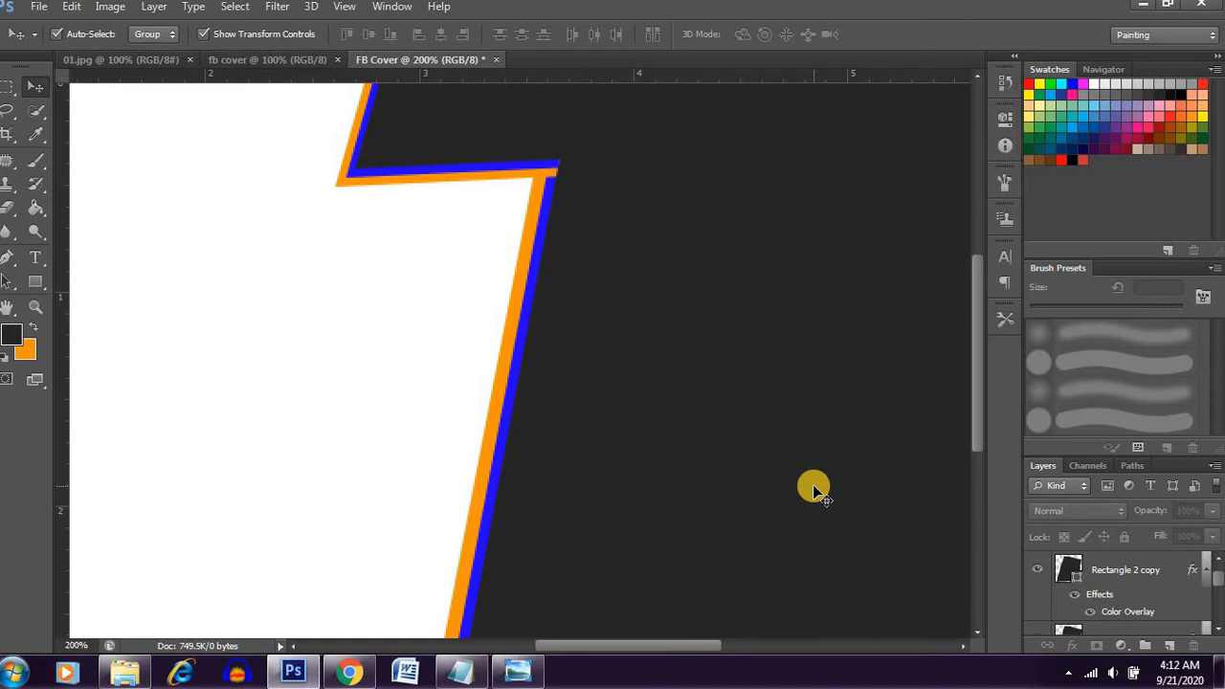
click(552, 180)
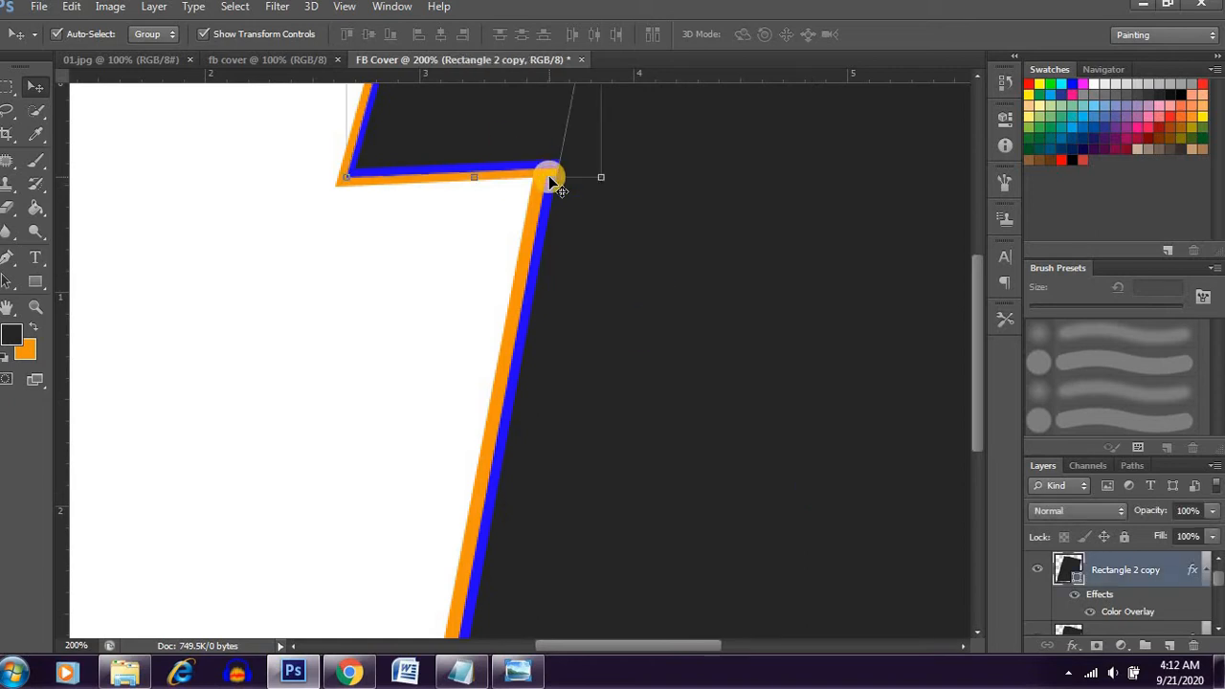
click(601, 158)
click(537, 170)
mouse_move(603, 150)
mouse_down()
mouse_move(588, 144)
mouse_move(601, 148)
mouse_up()
click(36, 86)
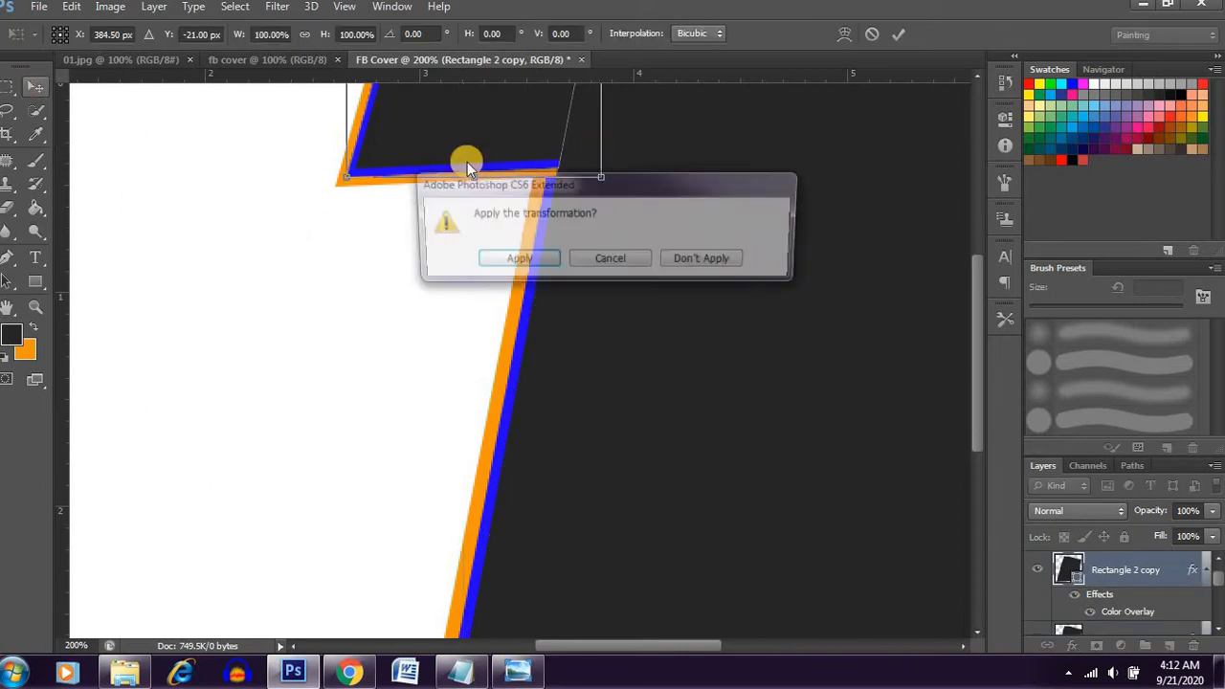
click(526, 259)
- Narrow the small orange shape, Rectangle 2, to about 94.56% width from its overlapping edge, apply the transformation, and deselect it
scroll(1216, 603, down, 2)
click(1153, 577)
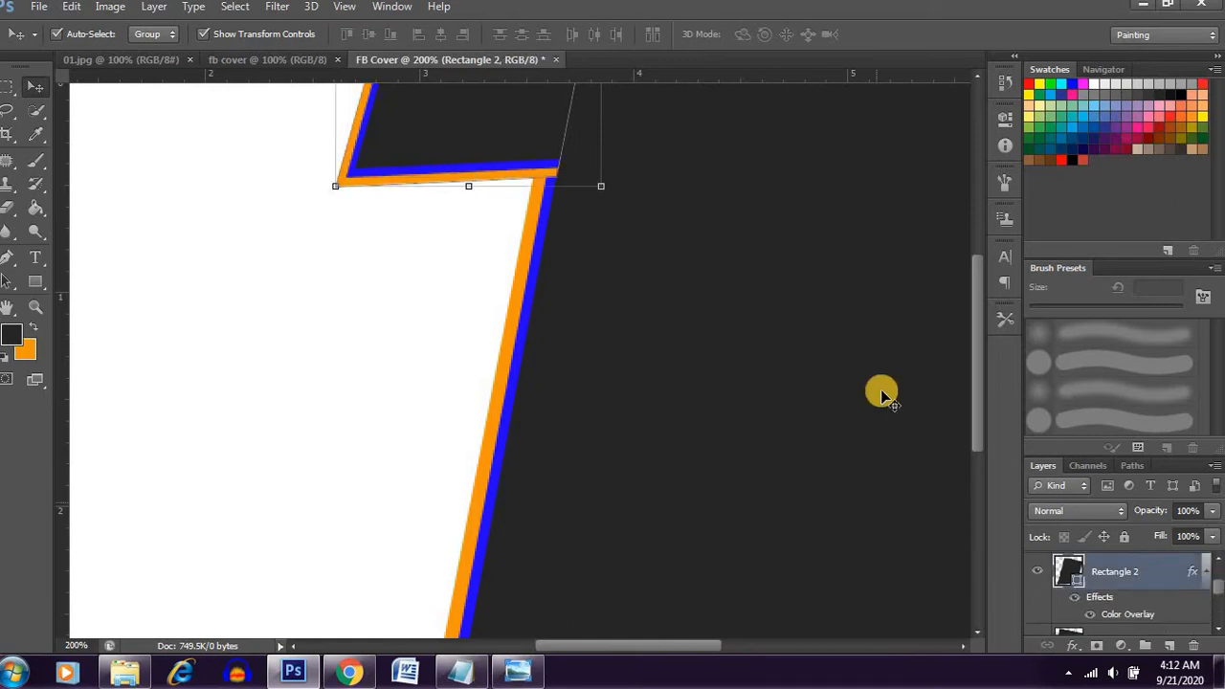
drag(601, 140, 592, 140)
click(36, 84)
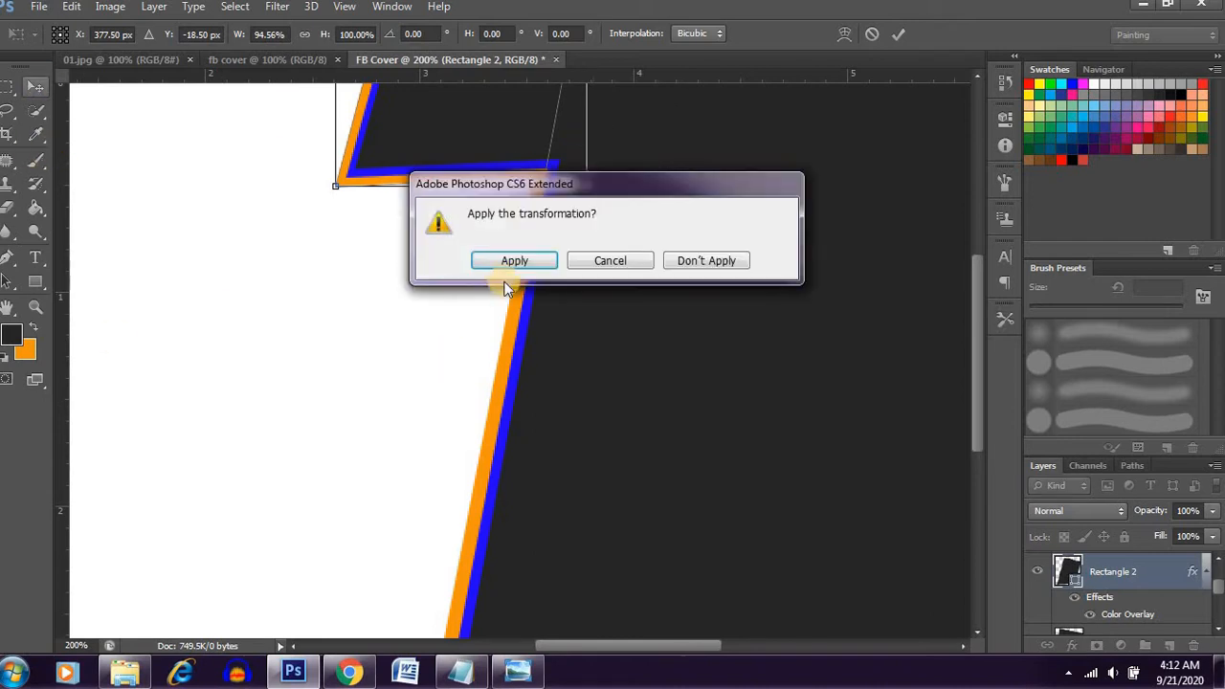
click(539, 258)
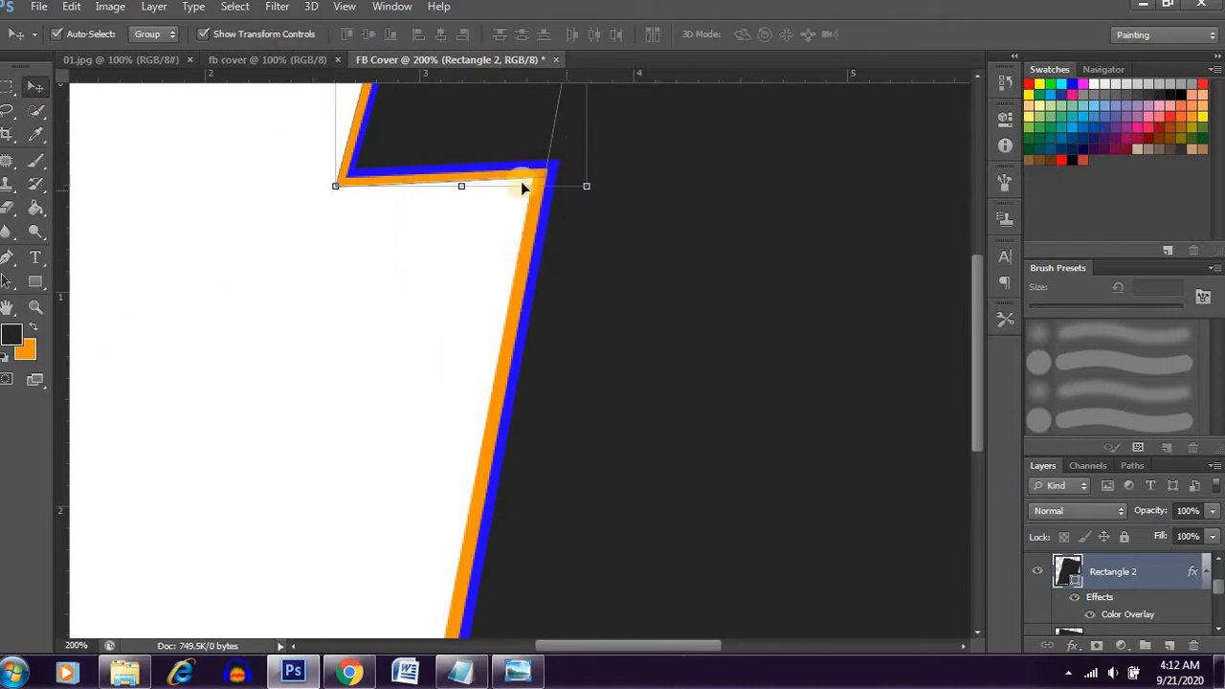
key(ctrl+minus)
click(715, 287)
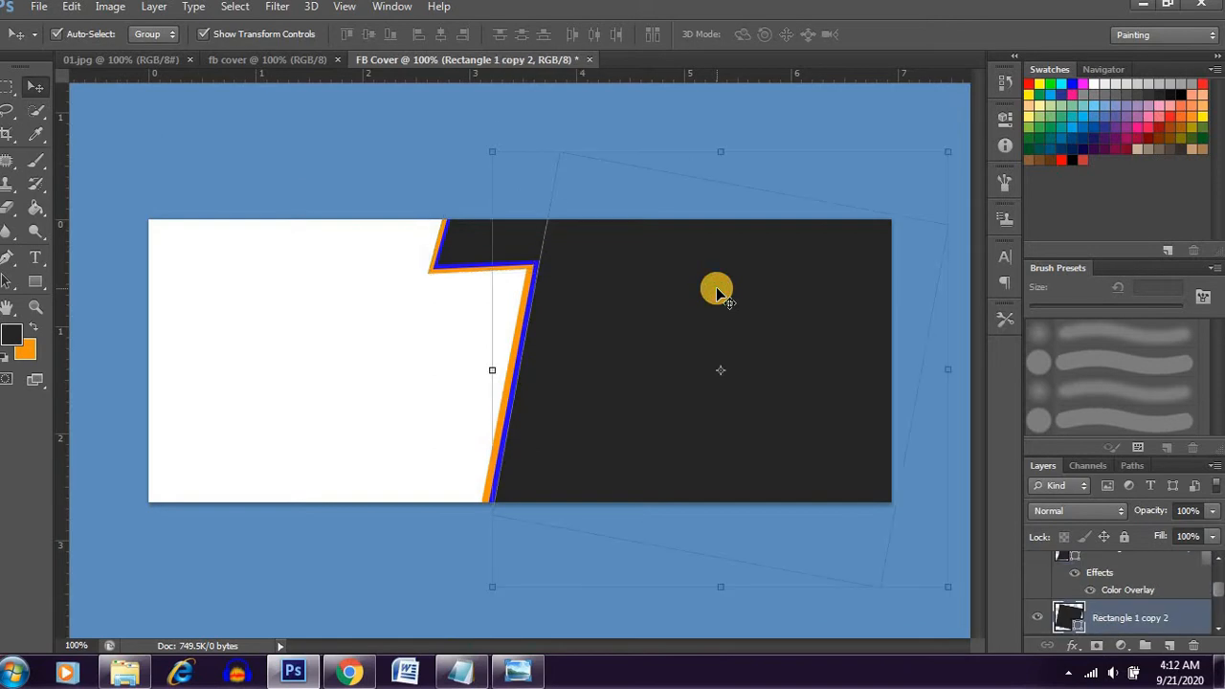
click(340, 473)
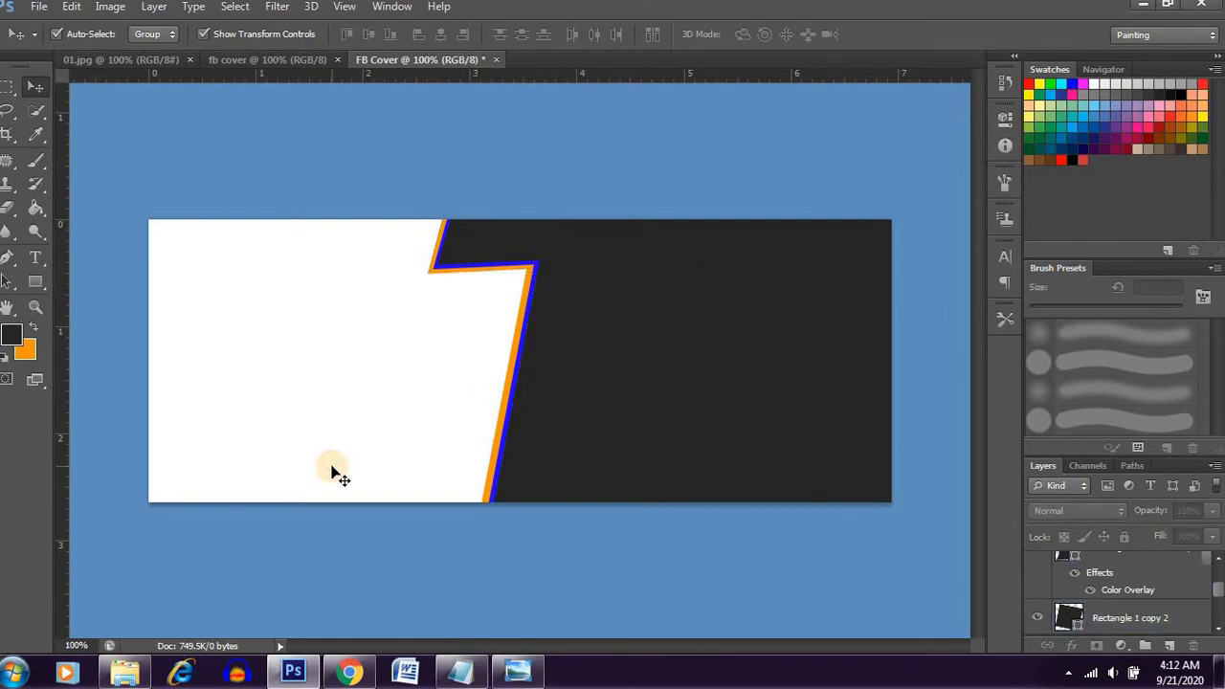
- Open portrait-happy-business-people-working-laptop_13339-233088.jpg from the Desktop and unlock its background as Layer 0
click(38, 7)
click(55, 42)
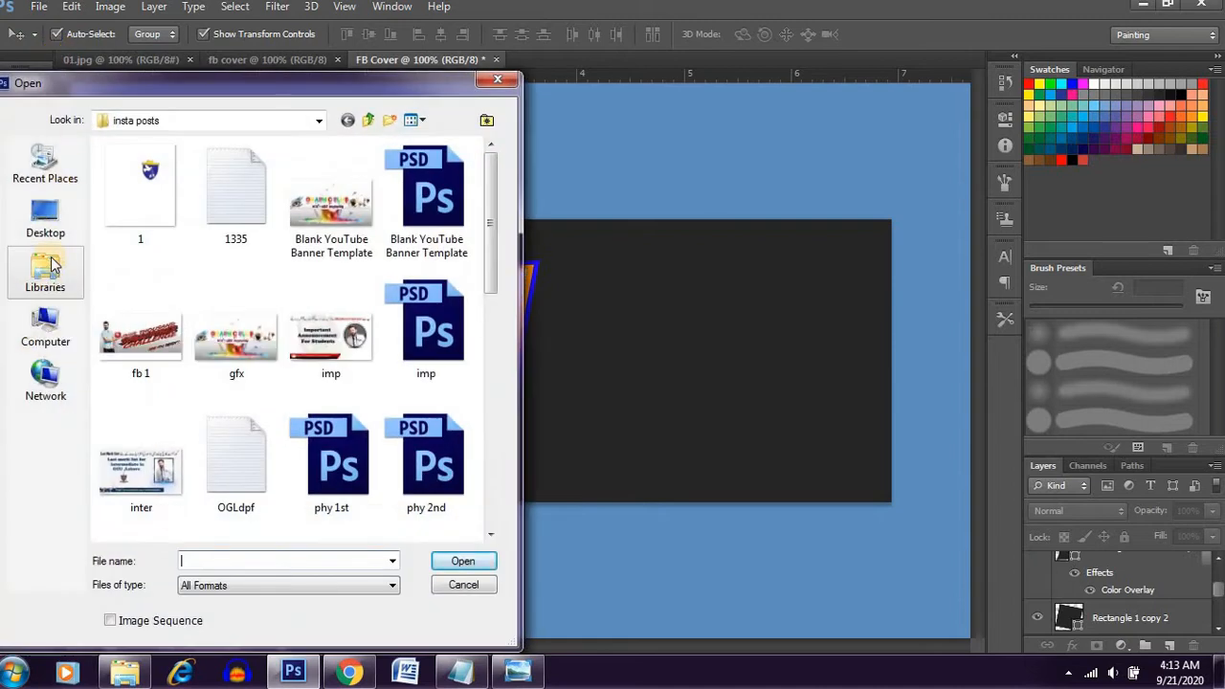
click(45, 215)
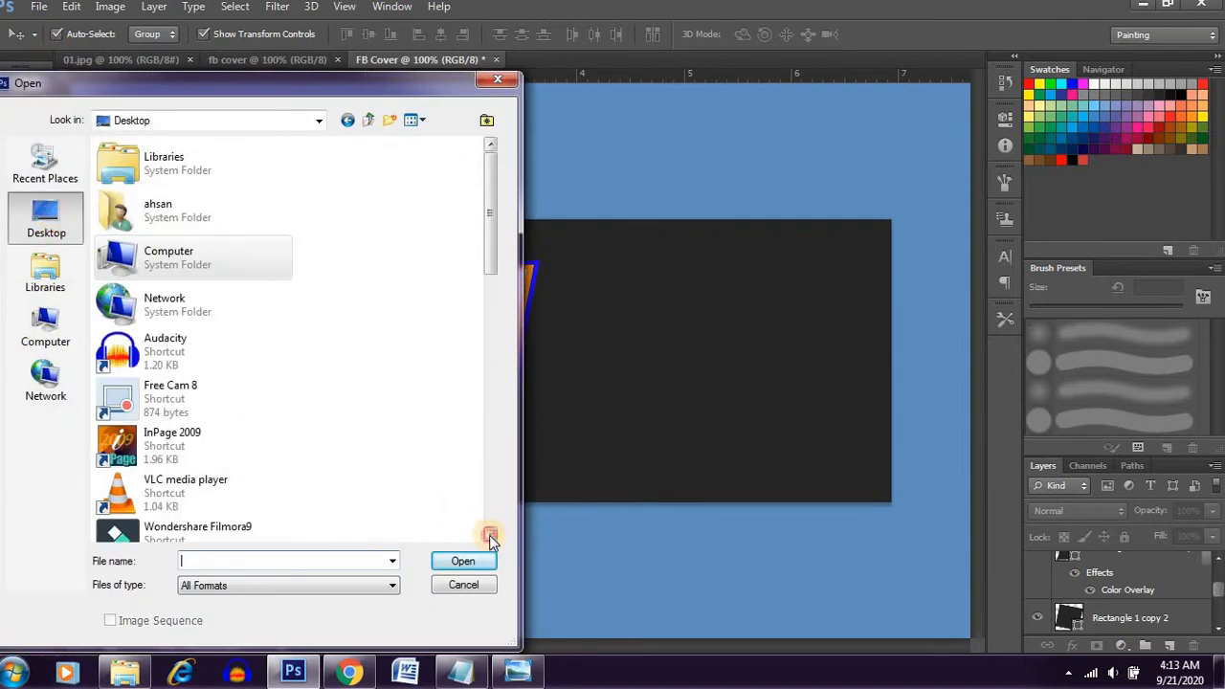
drag(489, 535, 489, 535)
double_click(270, 476)
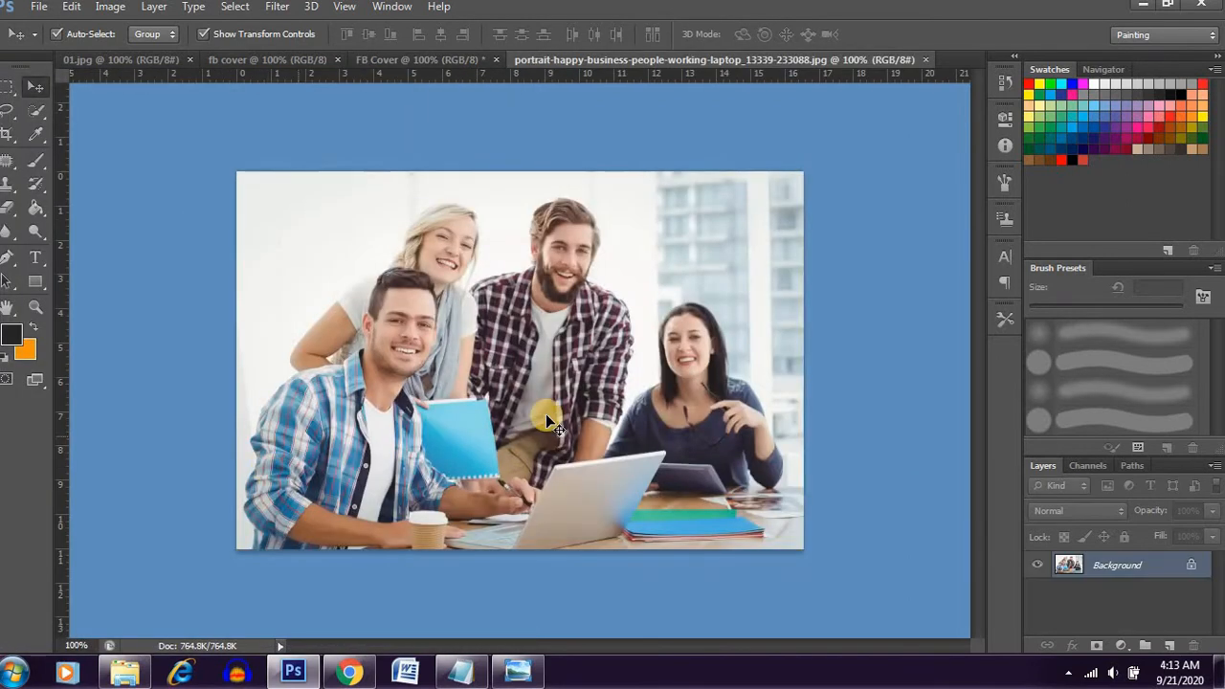
double_click(1144, 568)
key(Return)
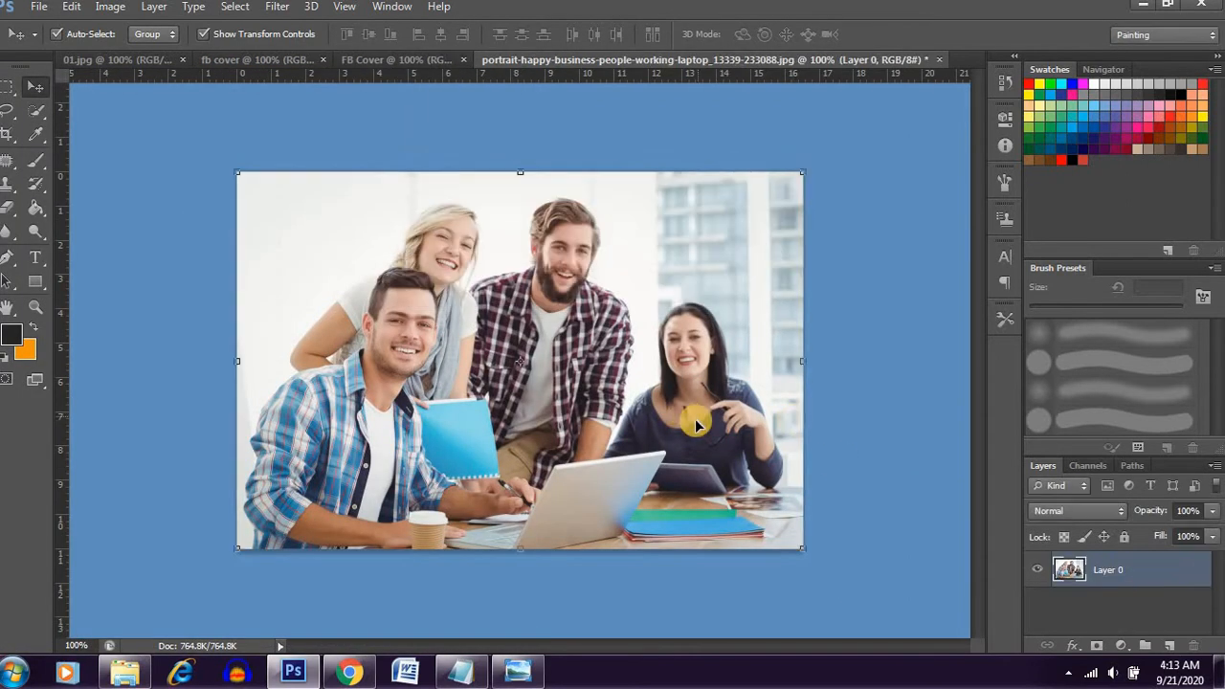
- Copy the photo of the business team into the FB Cover document and convert its layer to a Smart Object
drag(695, 425, 707, 393)
right_click(1130, 569)
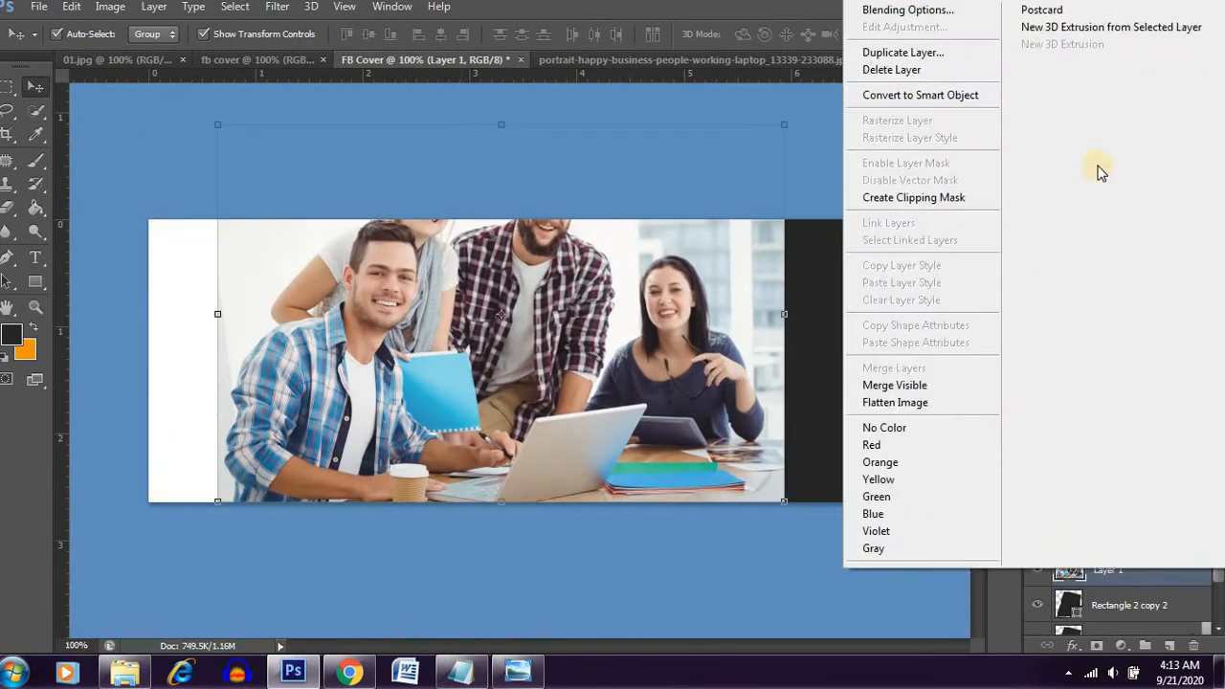
click(937, 104)
- Scale the photo to about 69.33% width and 74.82% height so it covers the cover's white area, and apply the transformation
drag(786, 124, 575, 265)
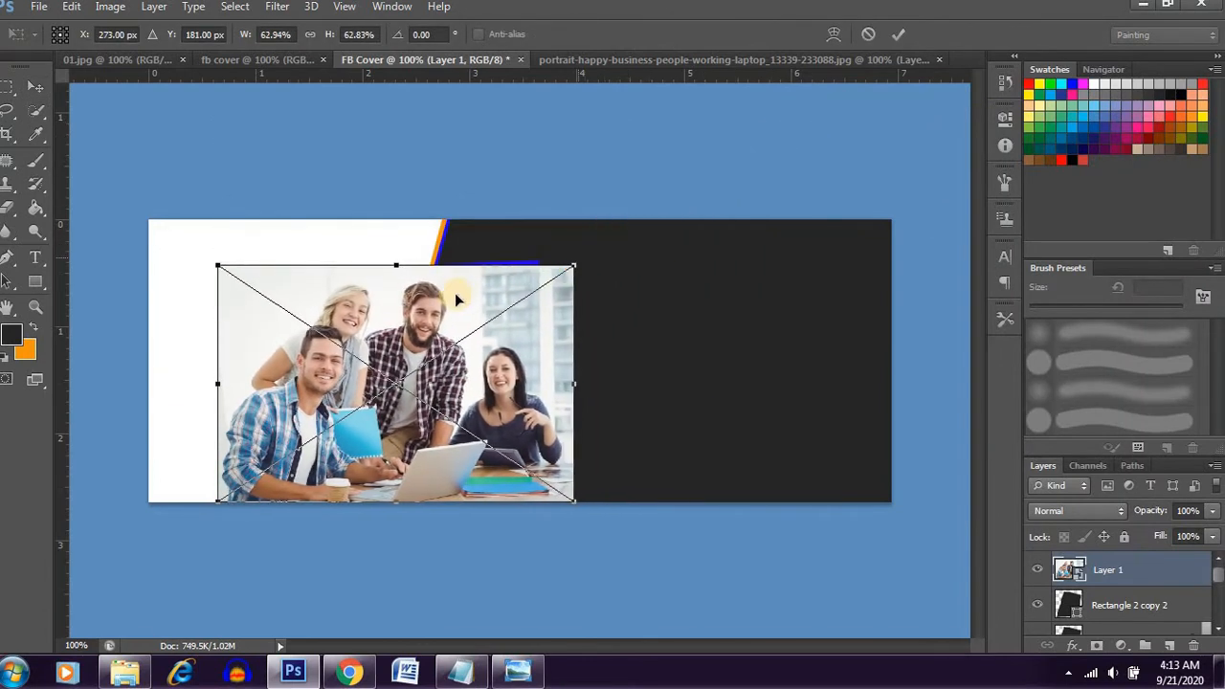
drag(457, 300, 391, 289)
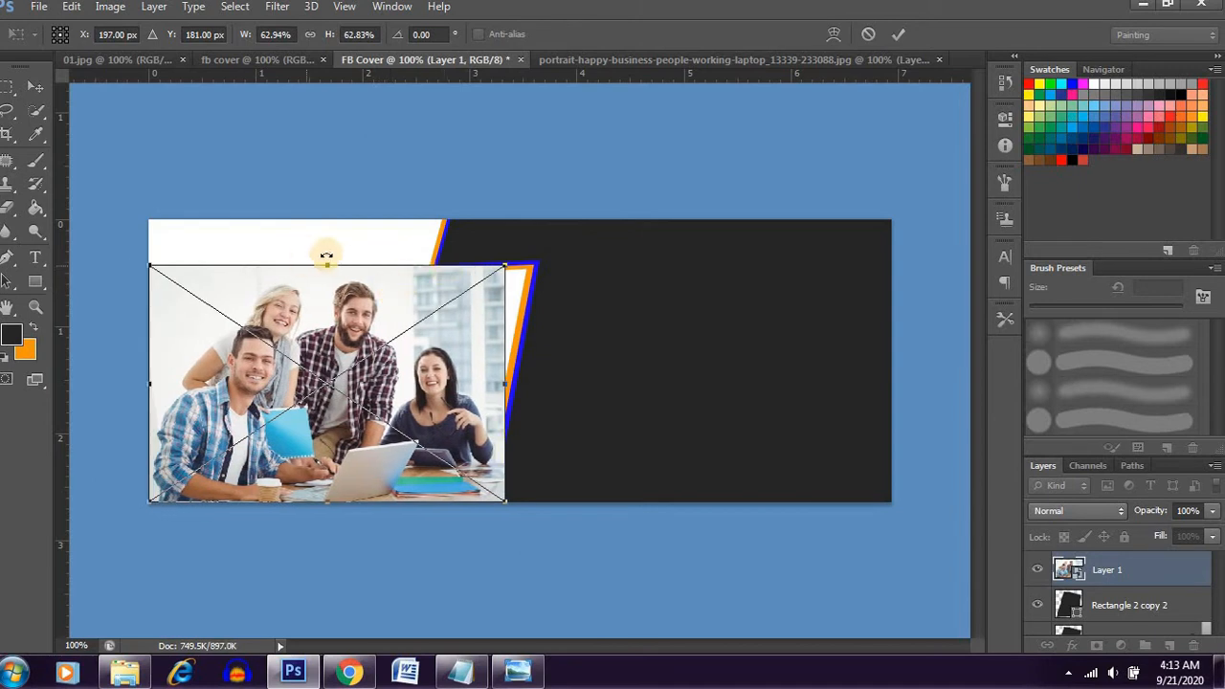
drag(326, 255, 329, 220)
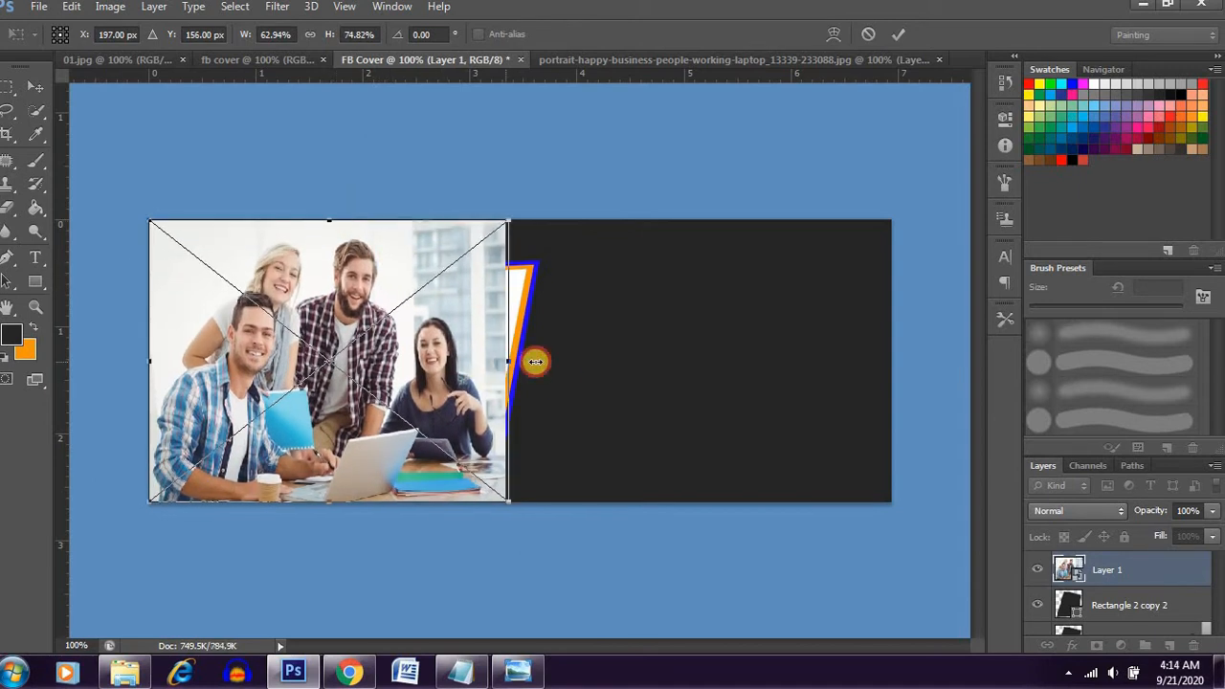
drag(536, 361, 542, 359)
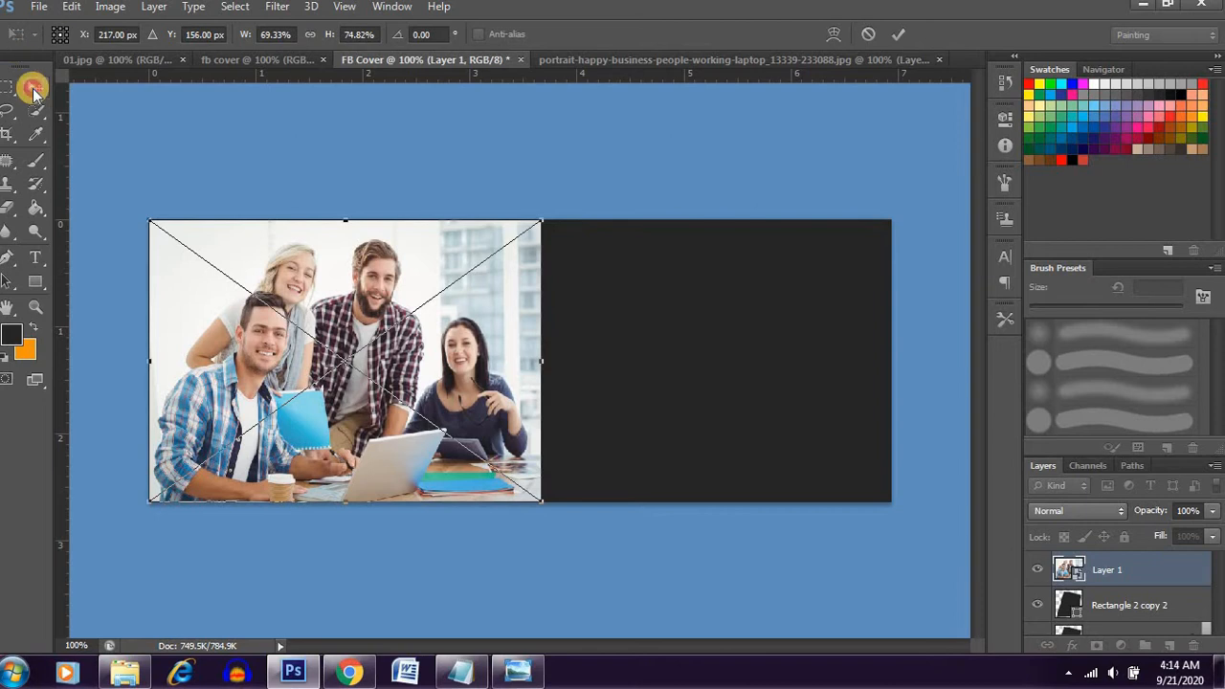
click(34, 88)
click(490, 261)
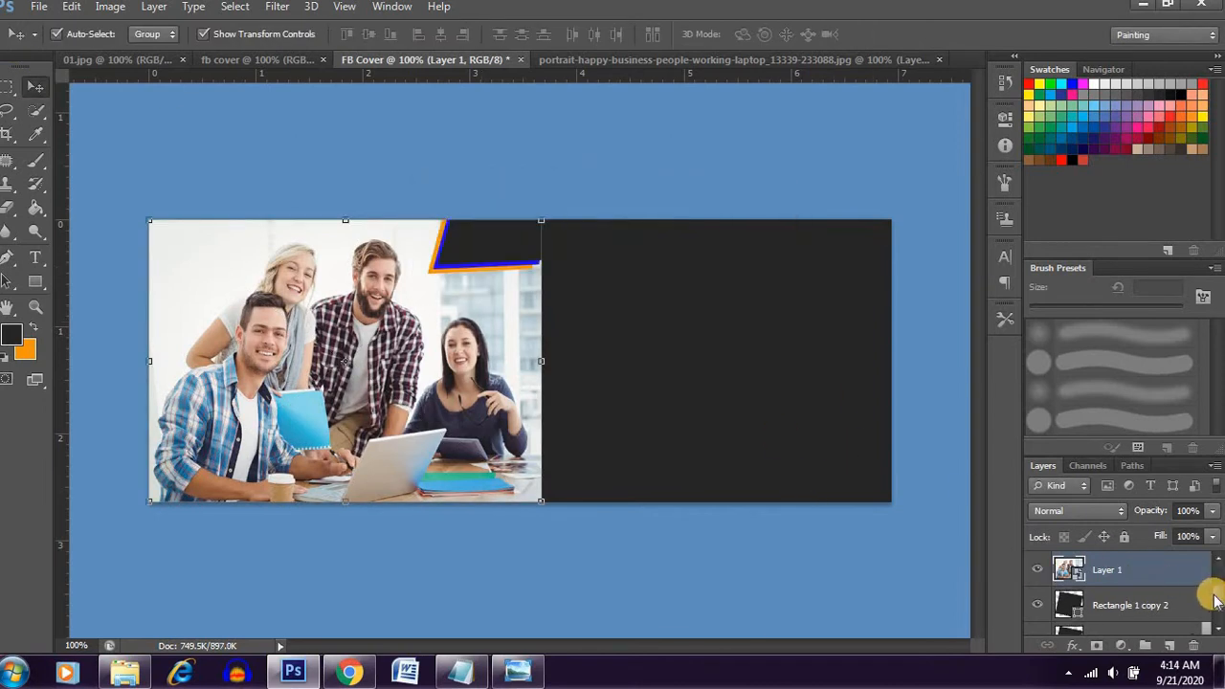
- Move the photo's Layer 1 below the large dark and blue shapes, directly above the orange Rectangle 1 layer
scroll(1213, 599, down, 3)
click(1139, 595)
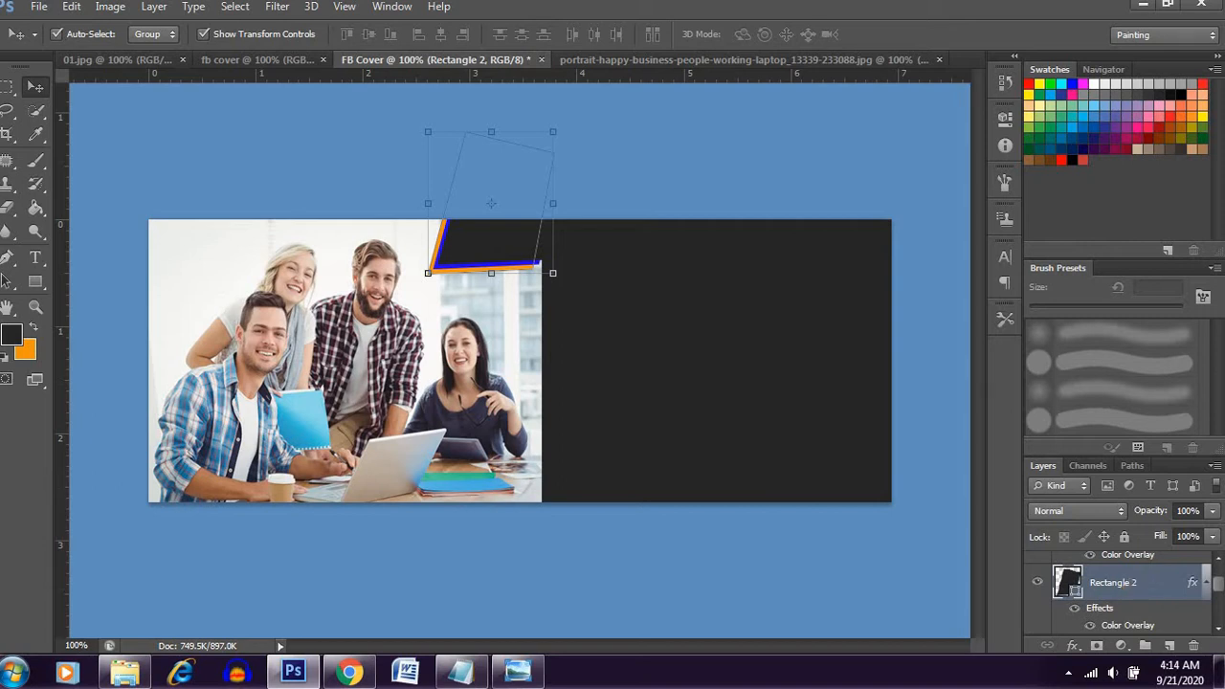
mouse_move(1219, 579)
mouse_down()
mouse_move(1212, 566)
mouse_move(1217, 603)
mouse_up()
click(1144, 599)
click(1216, 603)
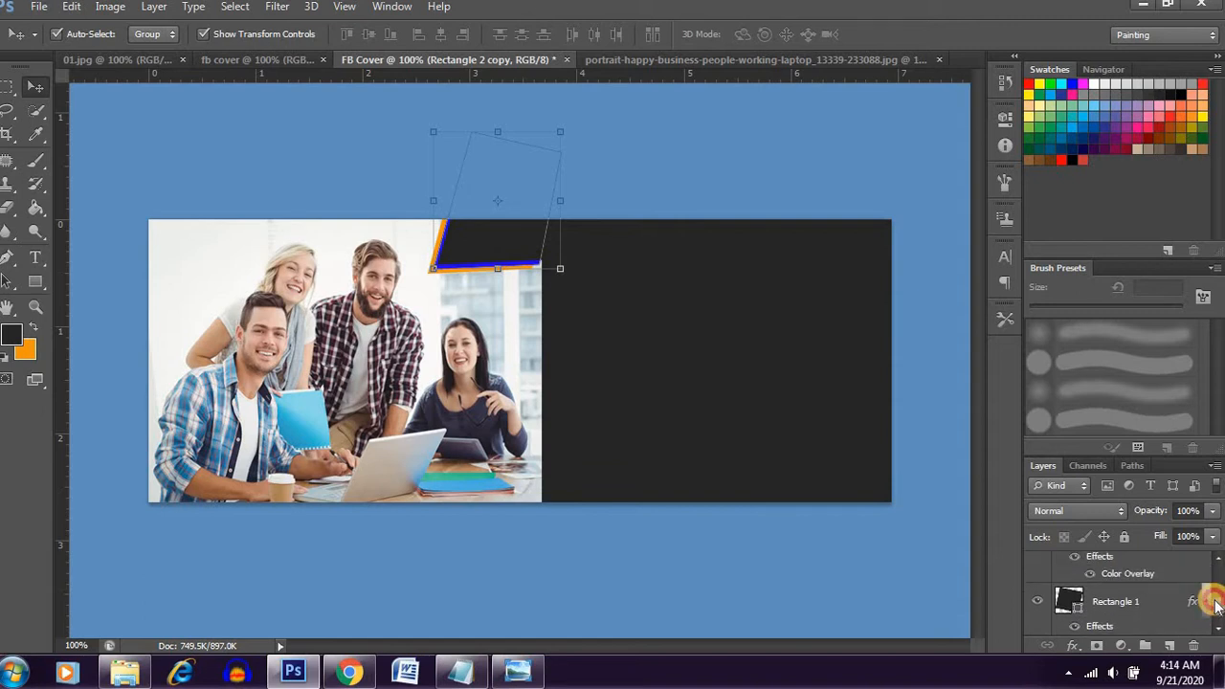
click(1168, 599)
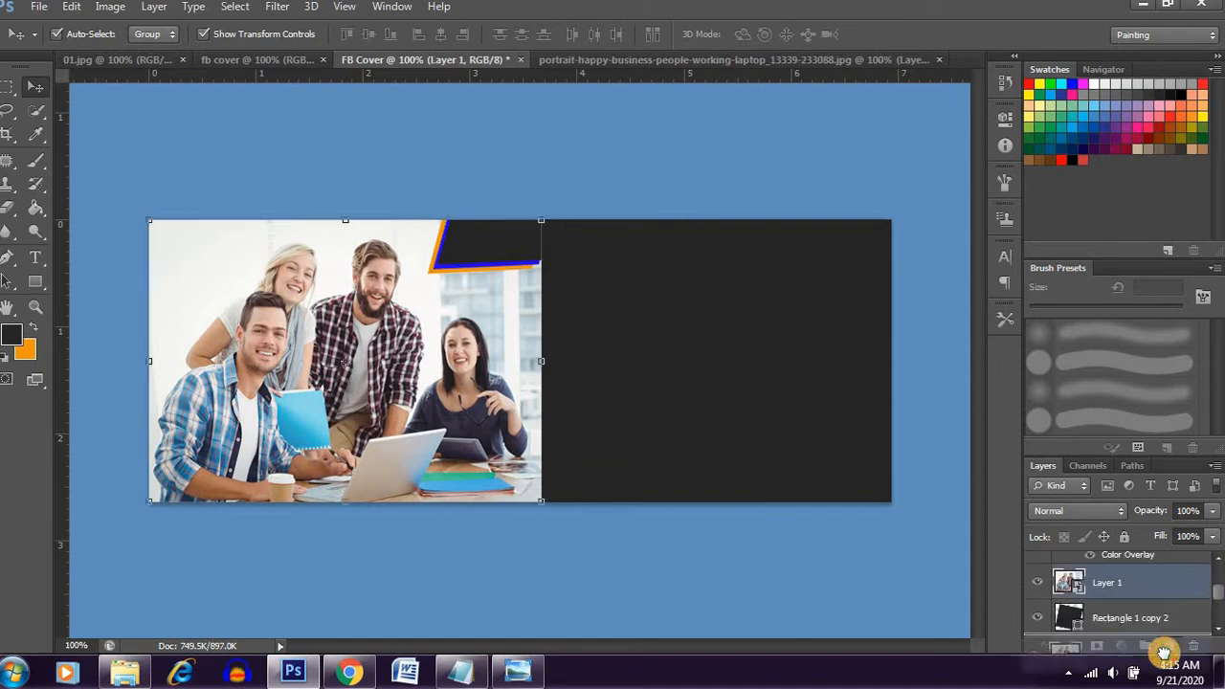
key(ctrl+alt+g)
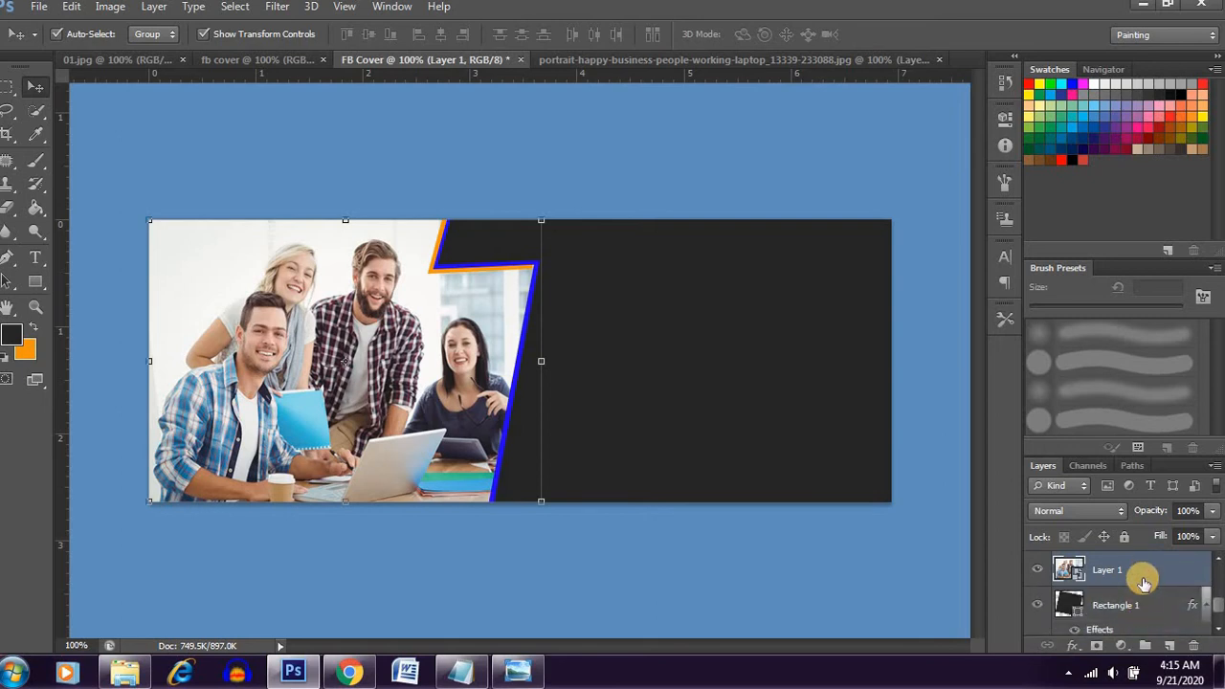
- Reorder the layers so the orange Rectangle 1 sits directly above the photo's Layer 1, and deselect it
click(1156, 611)
drag(1152, 633, 1152, 579)
click(1165, 601)
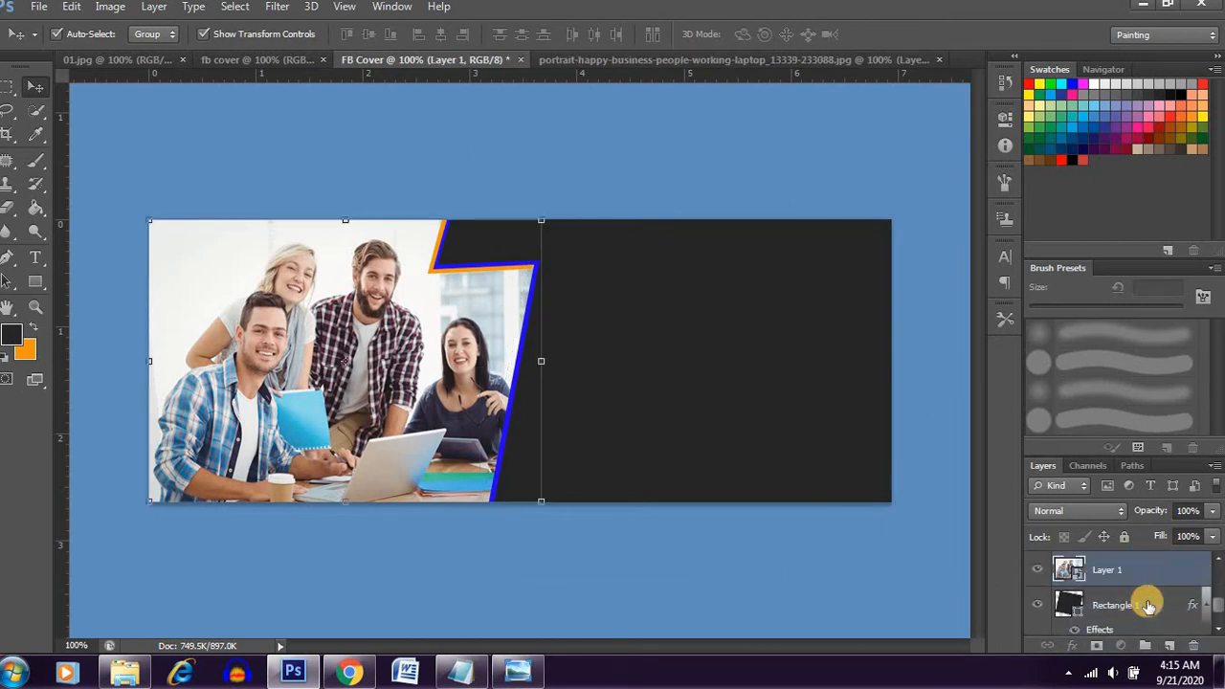
drag(1152, 605, 1151, 607)
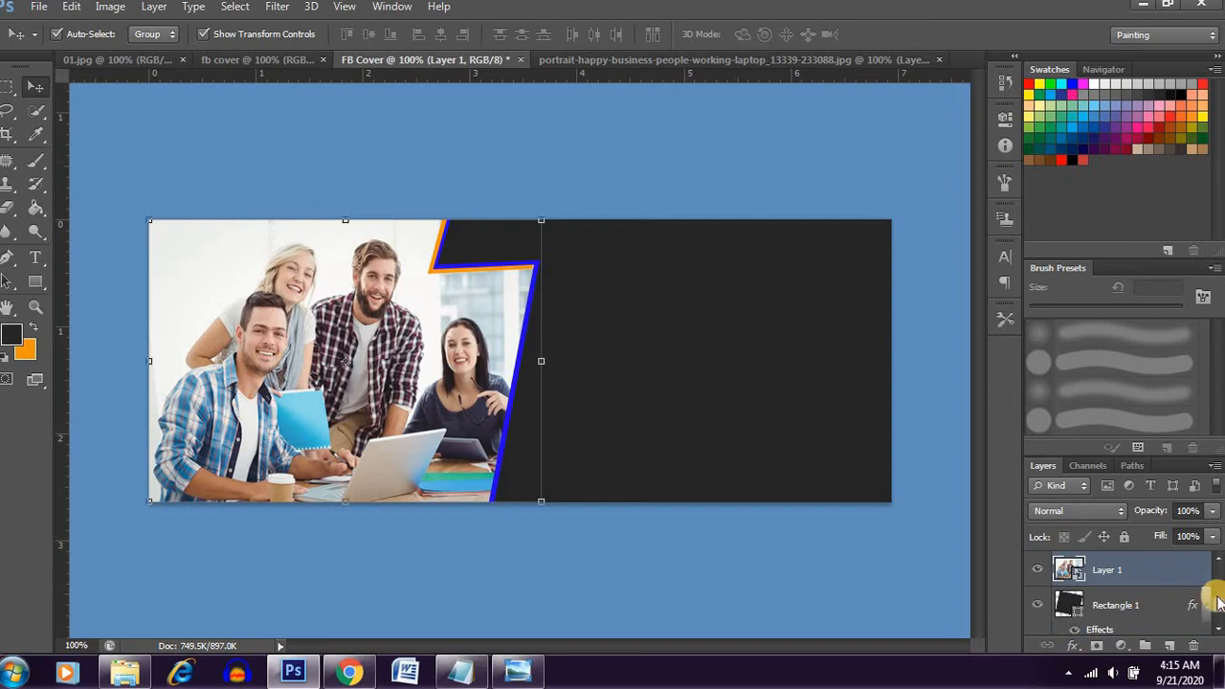
click(1149, 601)
drag(1139, 559, 1137, 562)
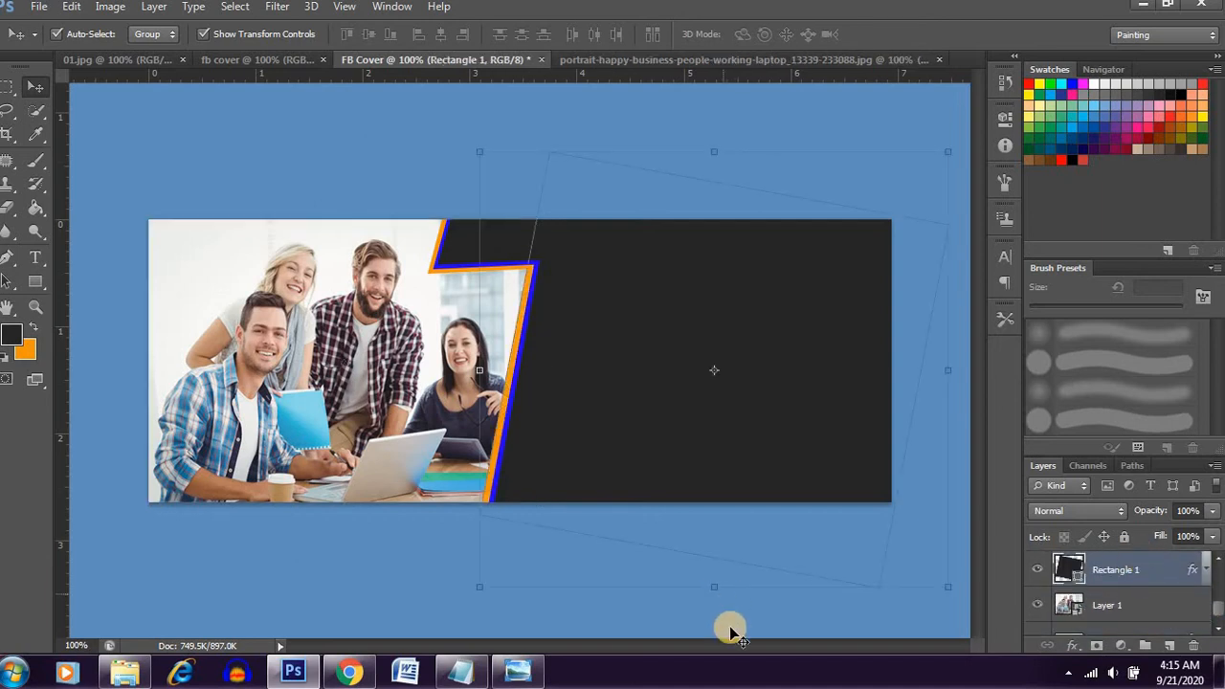
click(337, 621)
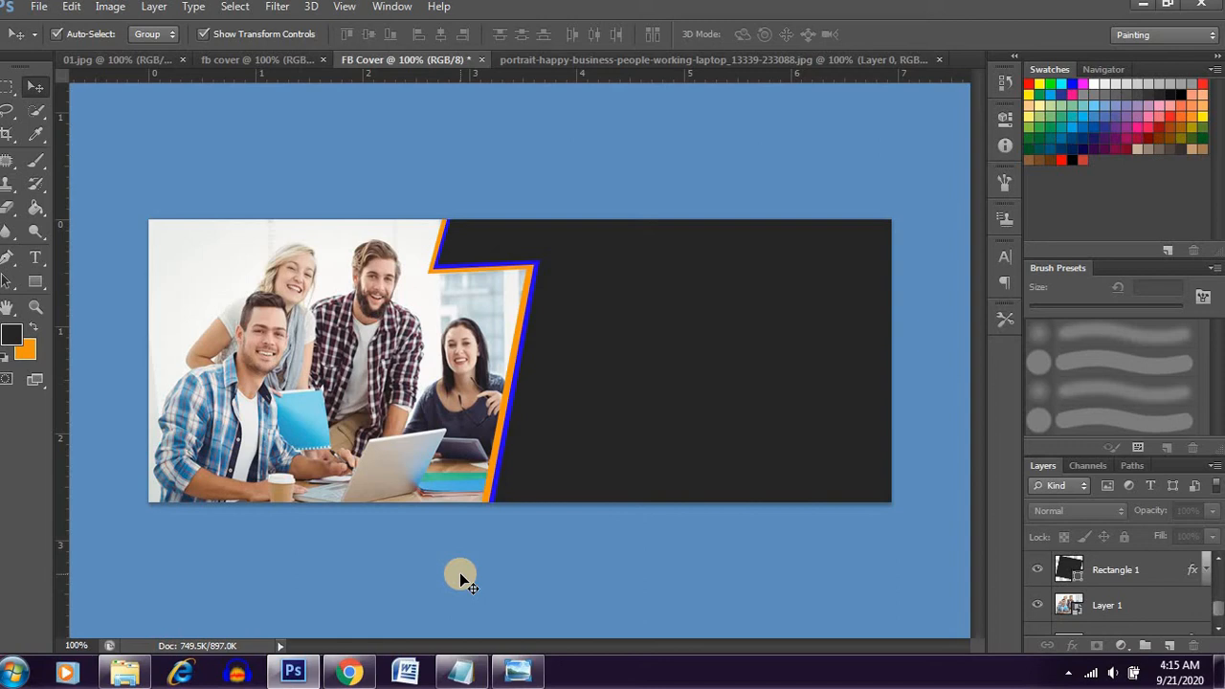
- Start a text line near the upper edge of the large dark shape and set its font size to 11 pt
key(t)
click(586, 263)
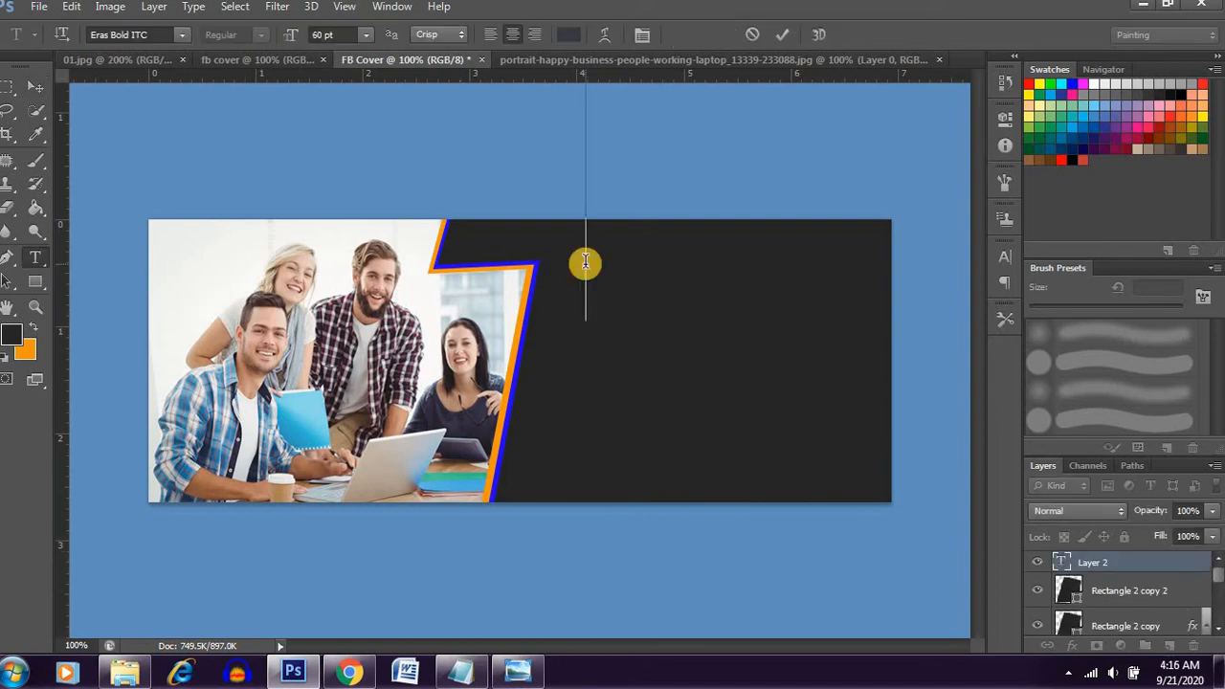
click(365, 35)
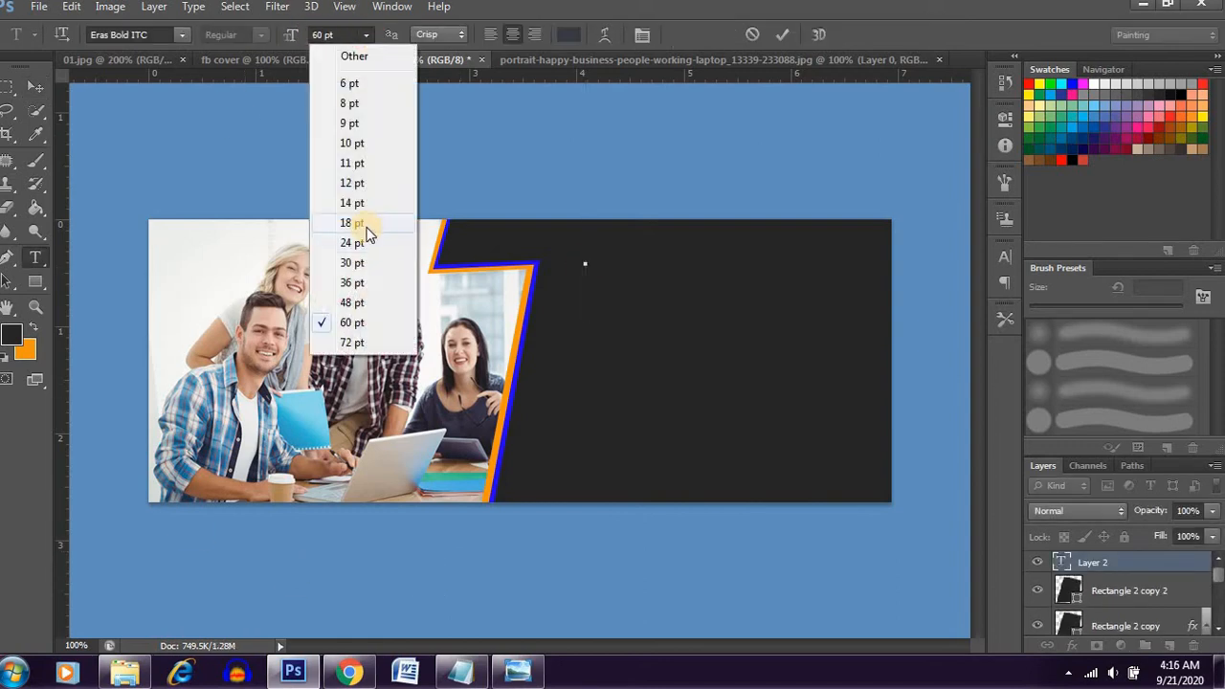
click(366, 230)
click(365, 35)
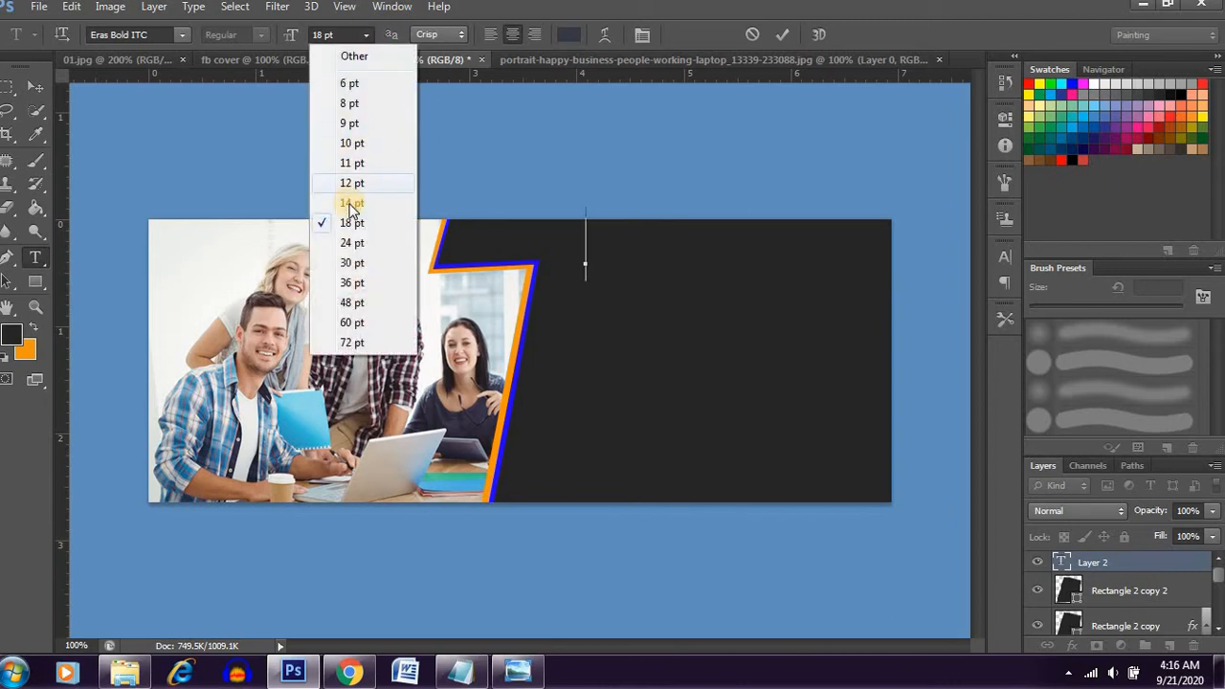
click(351, 203)
click(365, 35)
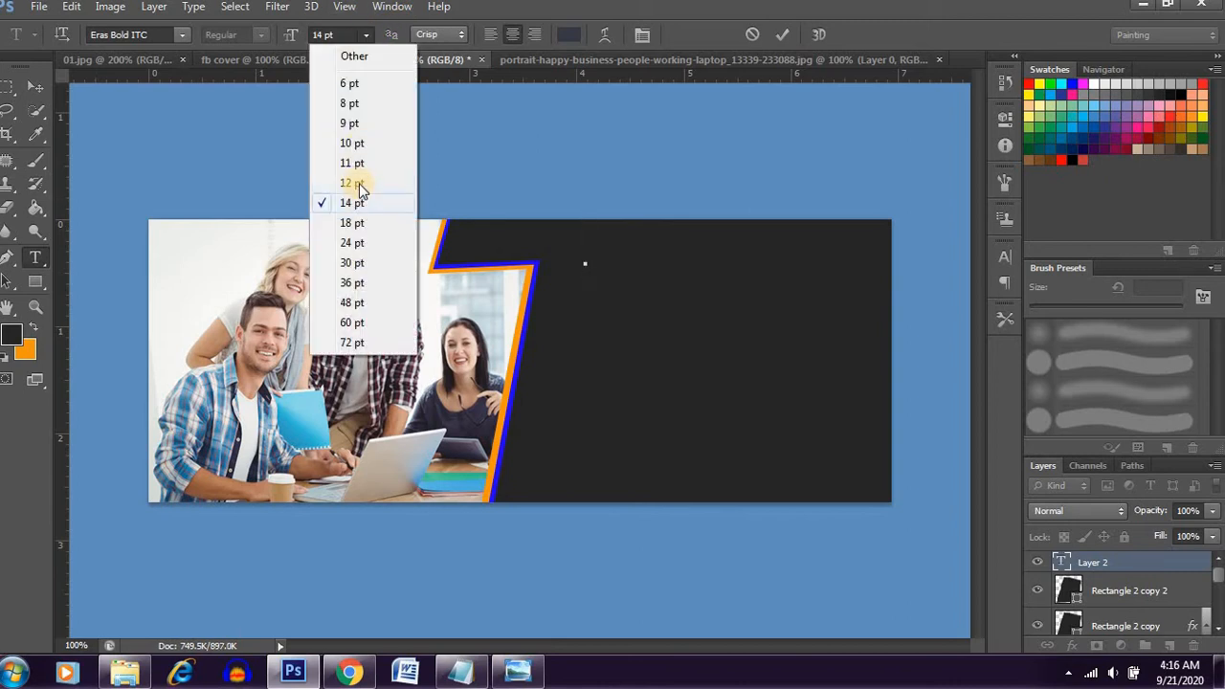
click(358, 182)
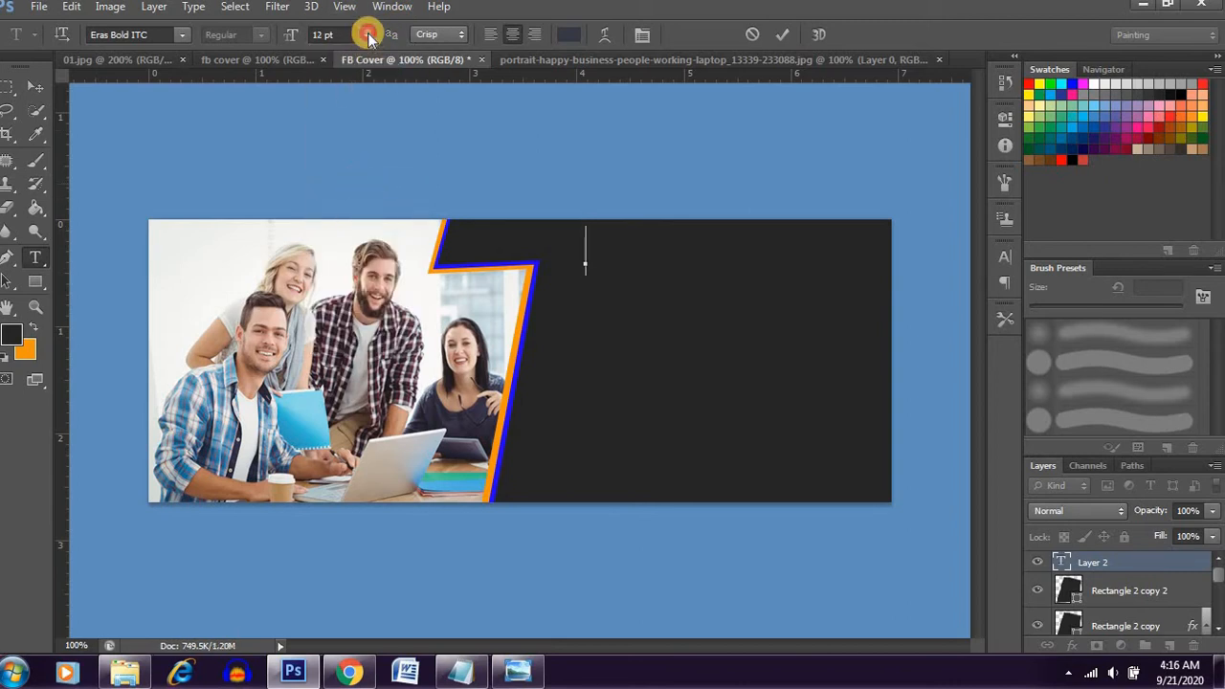
click(366, 34)
click(354, 142)
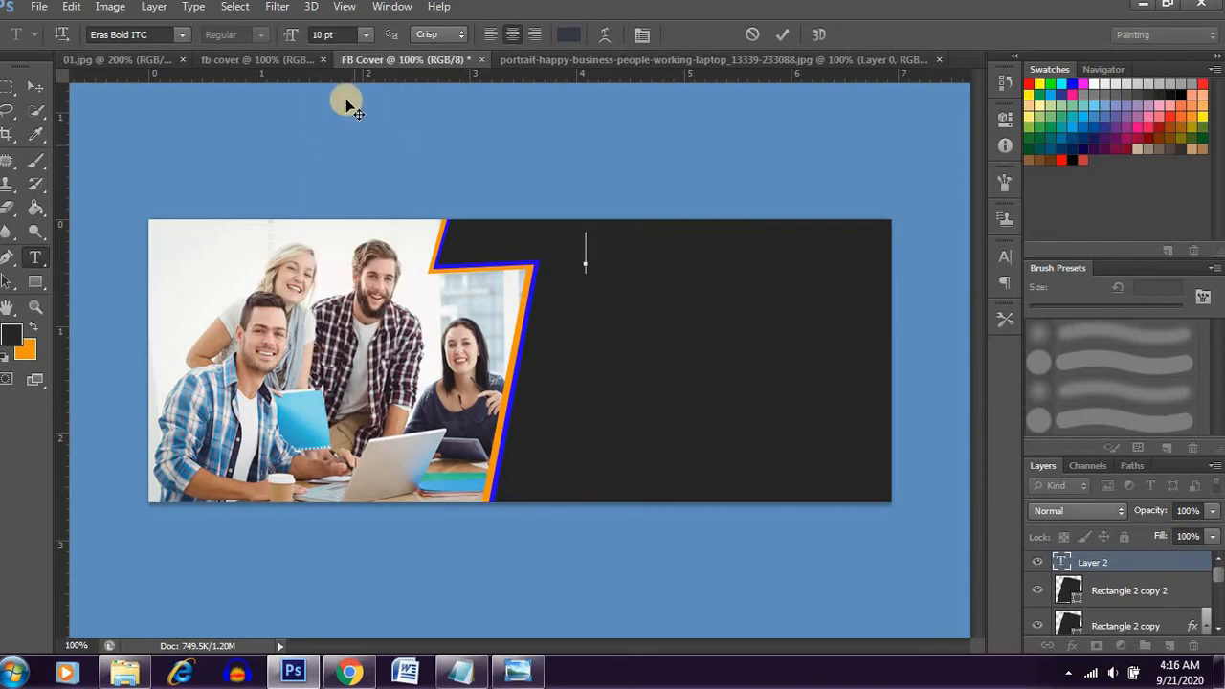
click(364, 34)
click(352, 162)
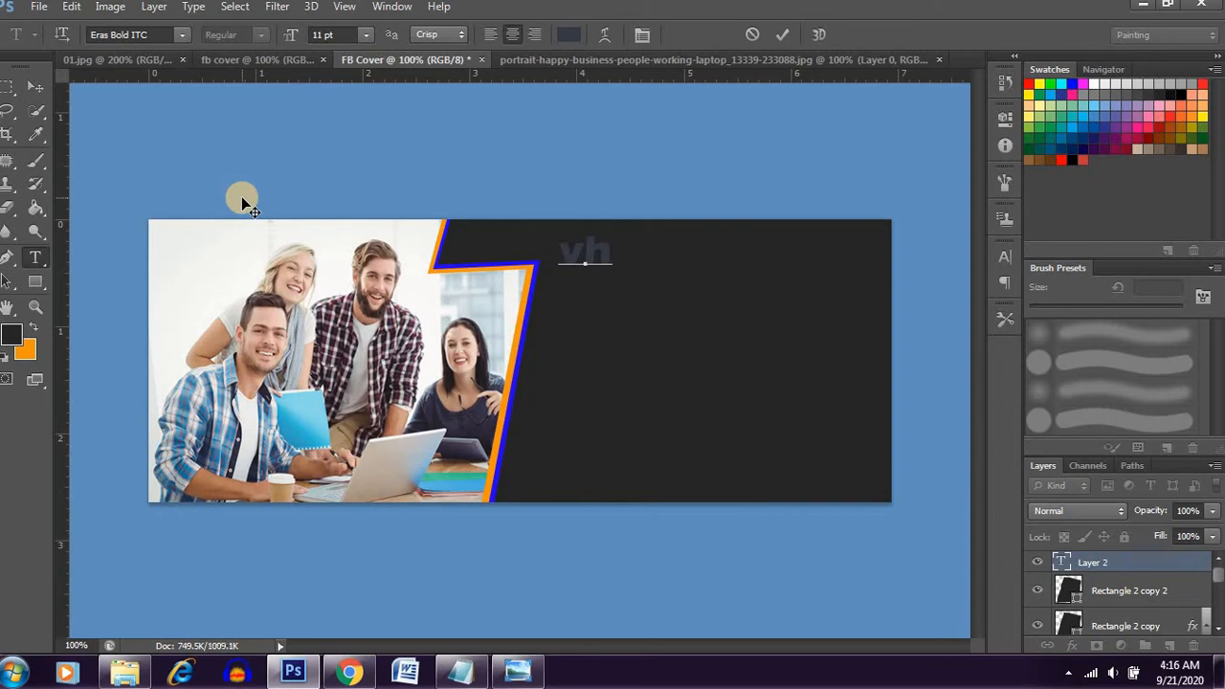
- Set the text color of the new text line to white
click(567, 35)
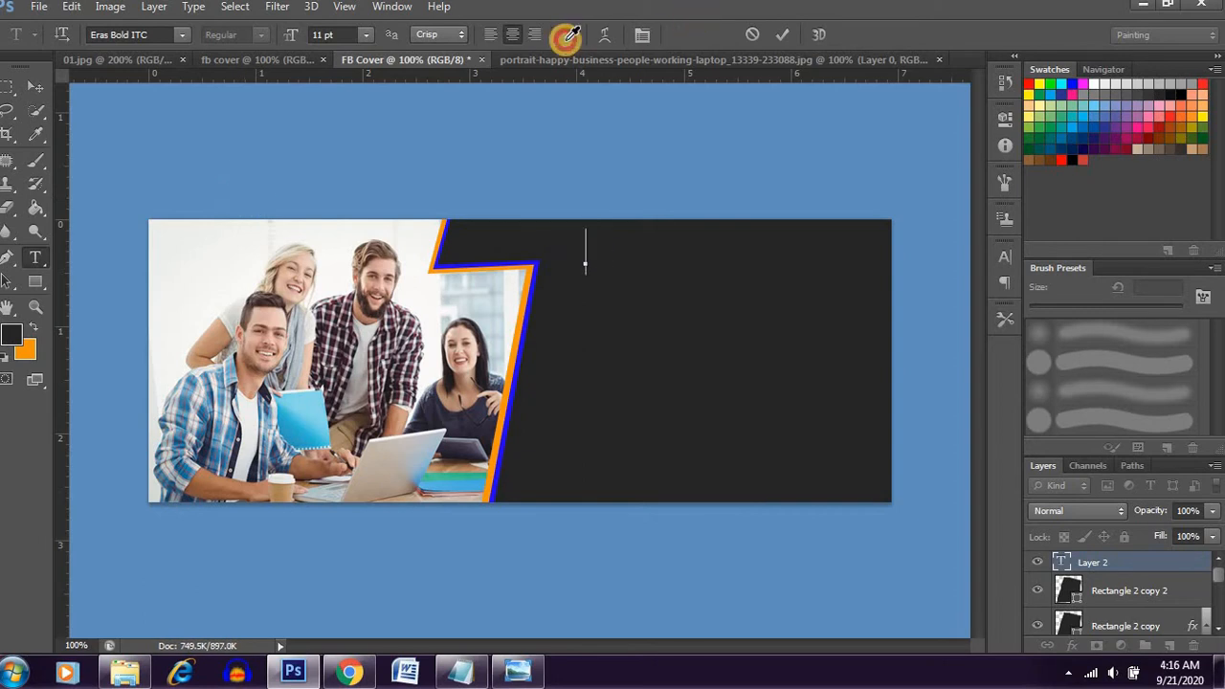
click(407, 220)
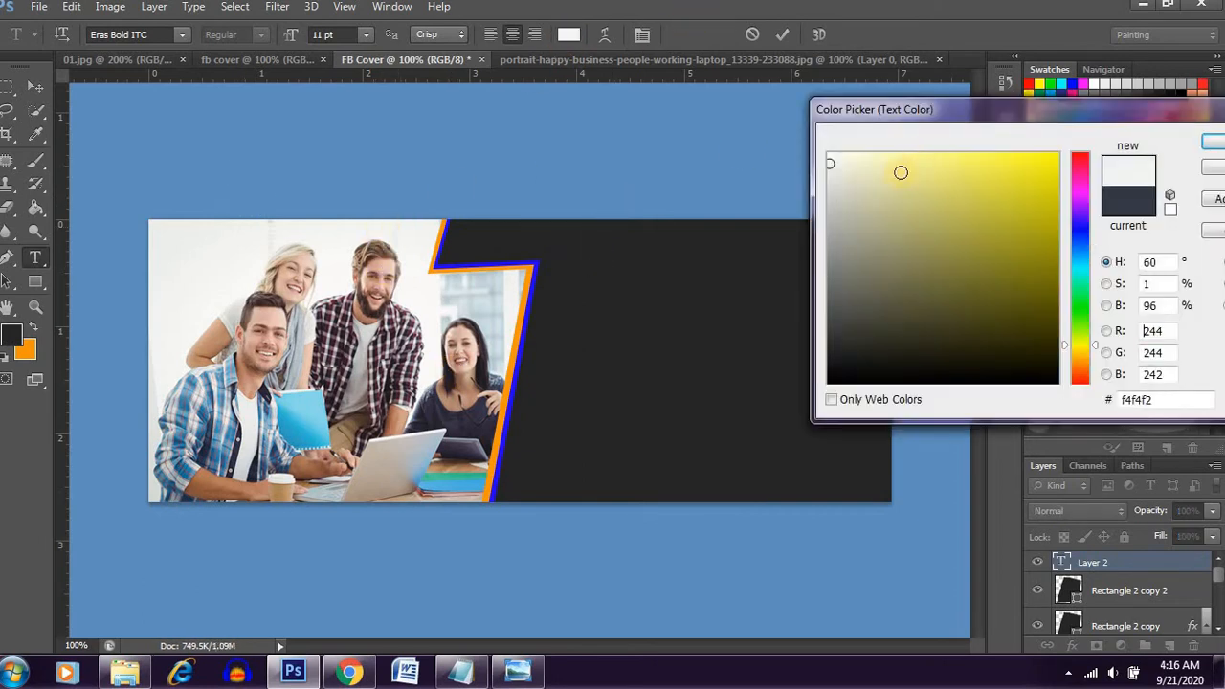
drag(902, 169, 819, 144)
click(1214, 143)
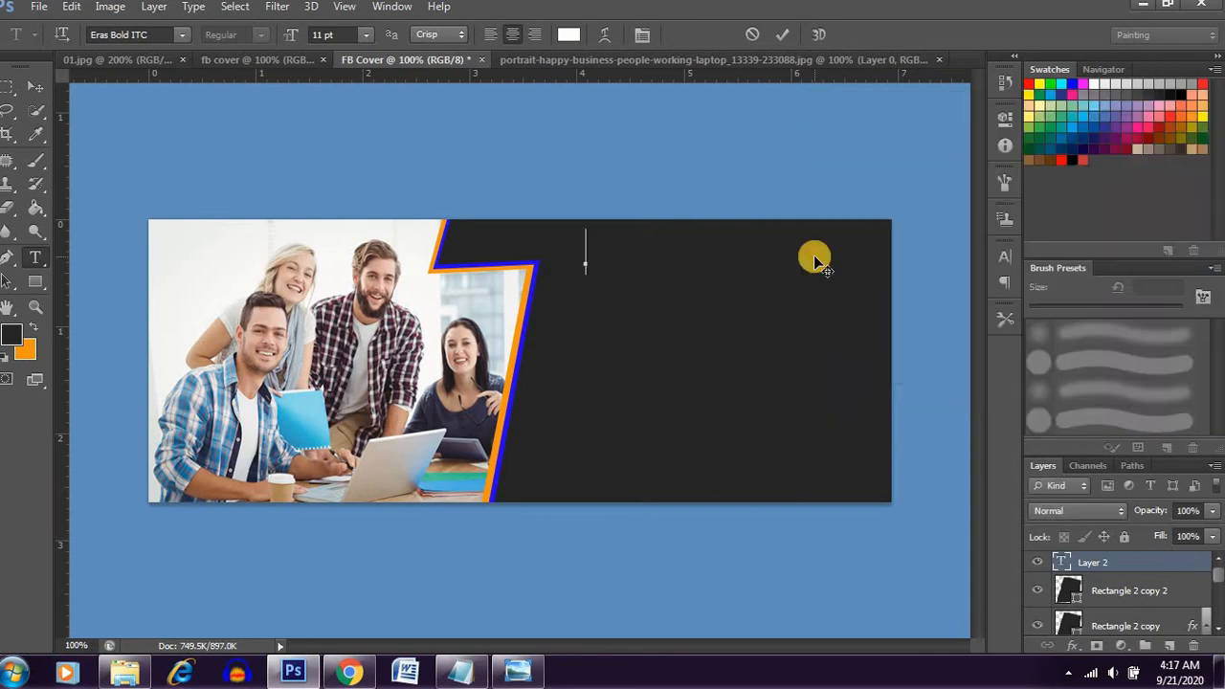
- Enter the heading "We Are Digital" and move it fully onto the large dark shape near its upper edge
text(huu)
key(BackSpace)
key(BackSpace)
key(BackSpace)
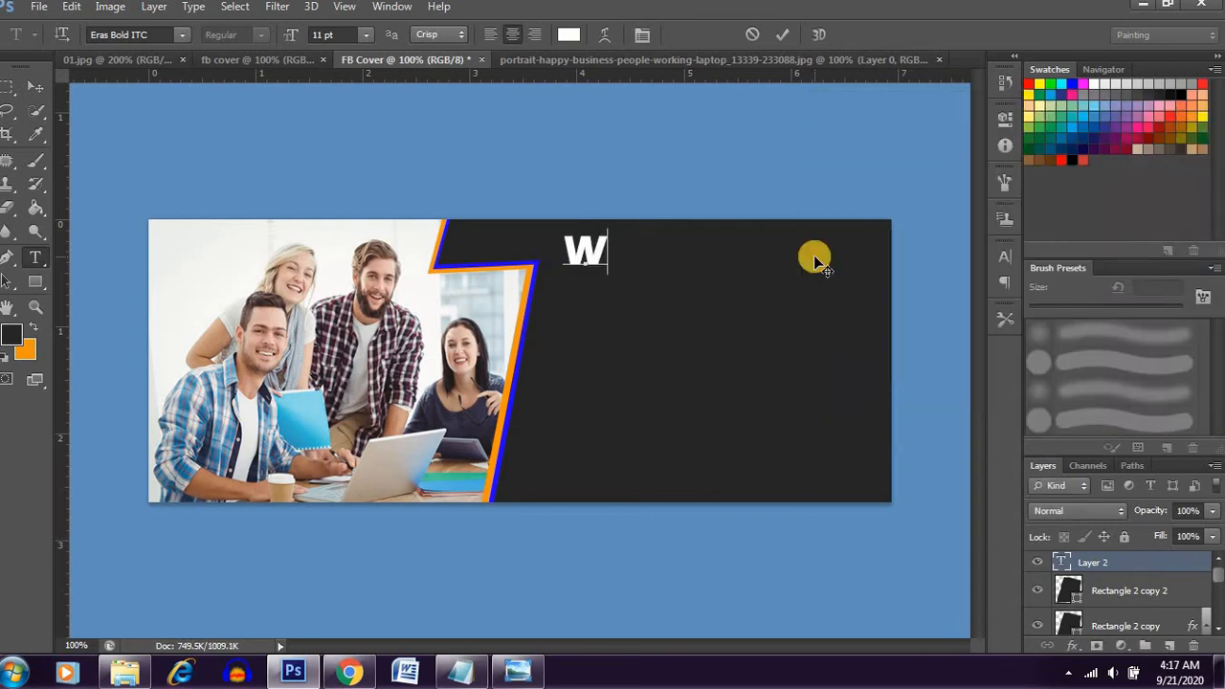
key(ctrl+Return)
click(610, 250)
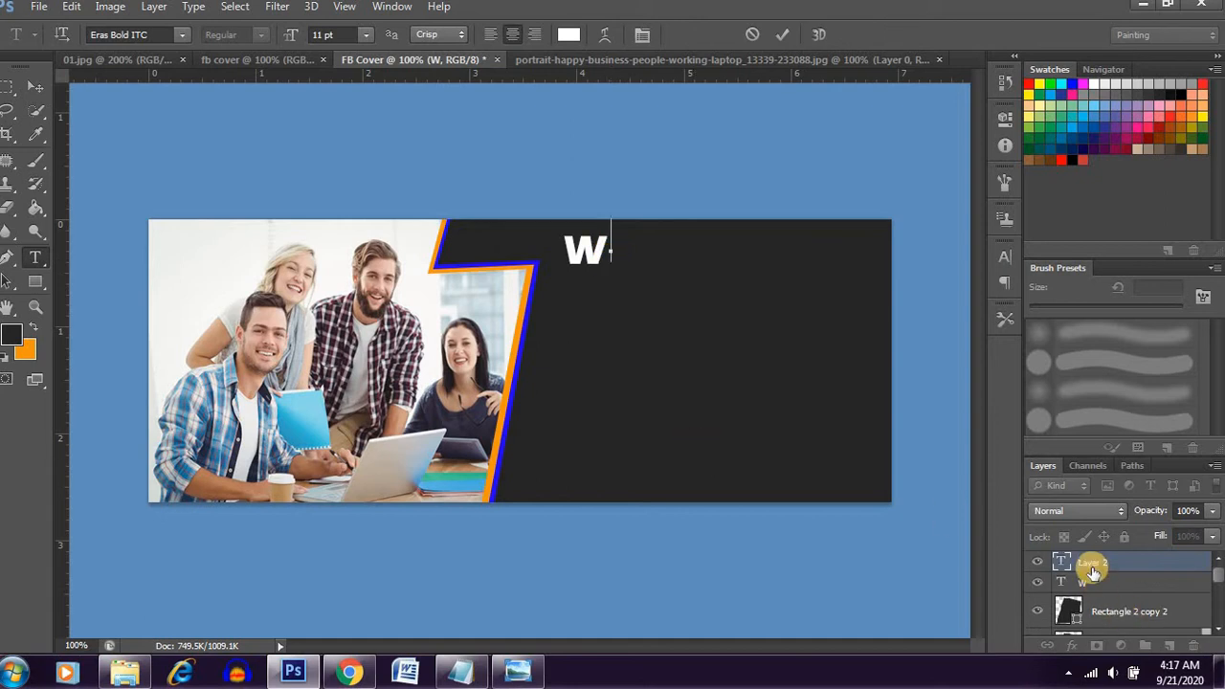
click(617, 257)
click(605, 248)
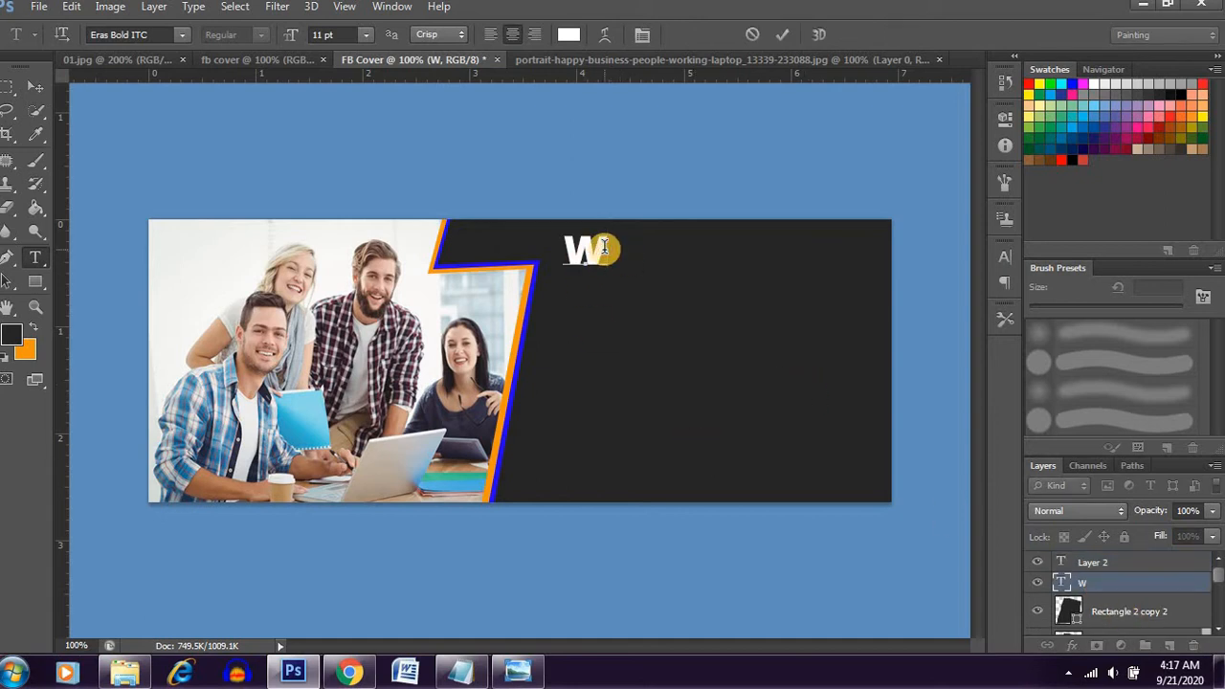
text(eAr)
key(BackSpace)
text(e)
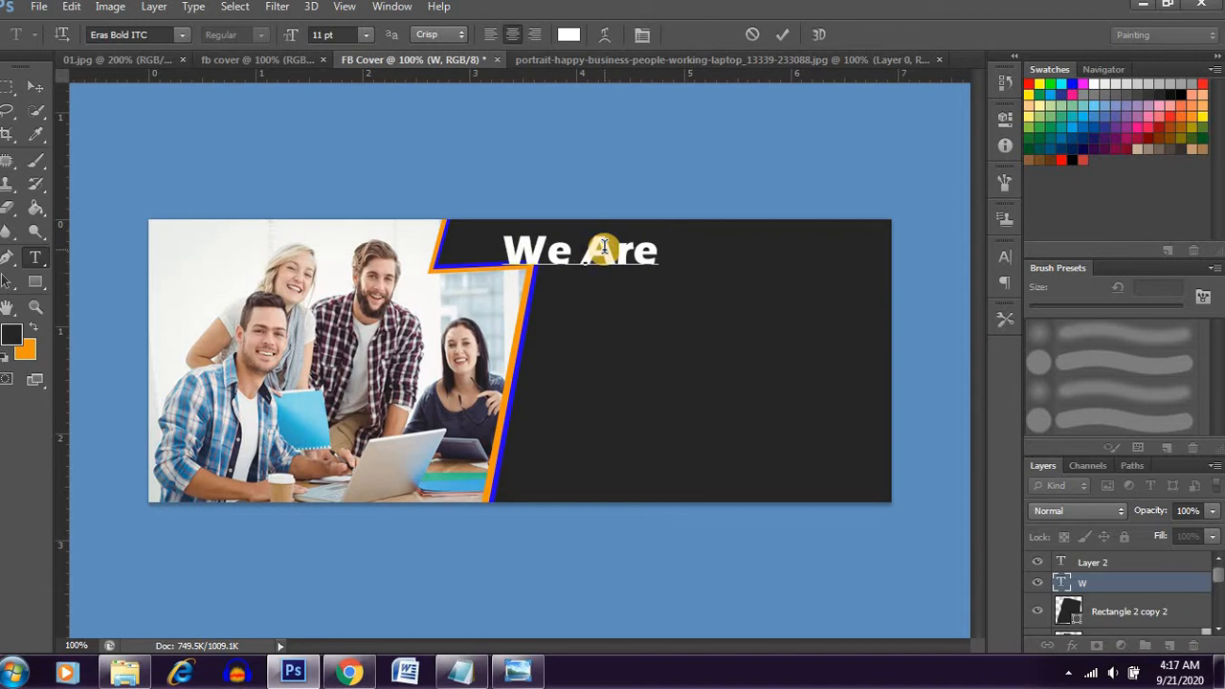
text( AreDigital)
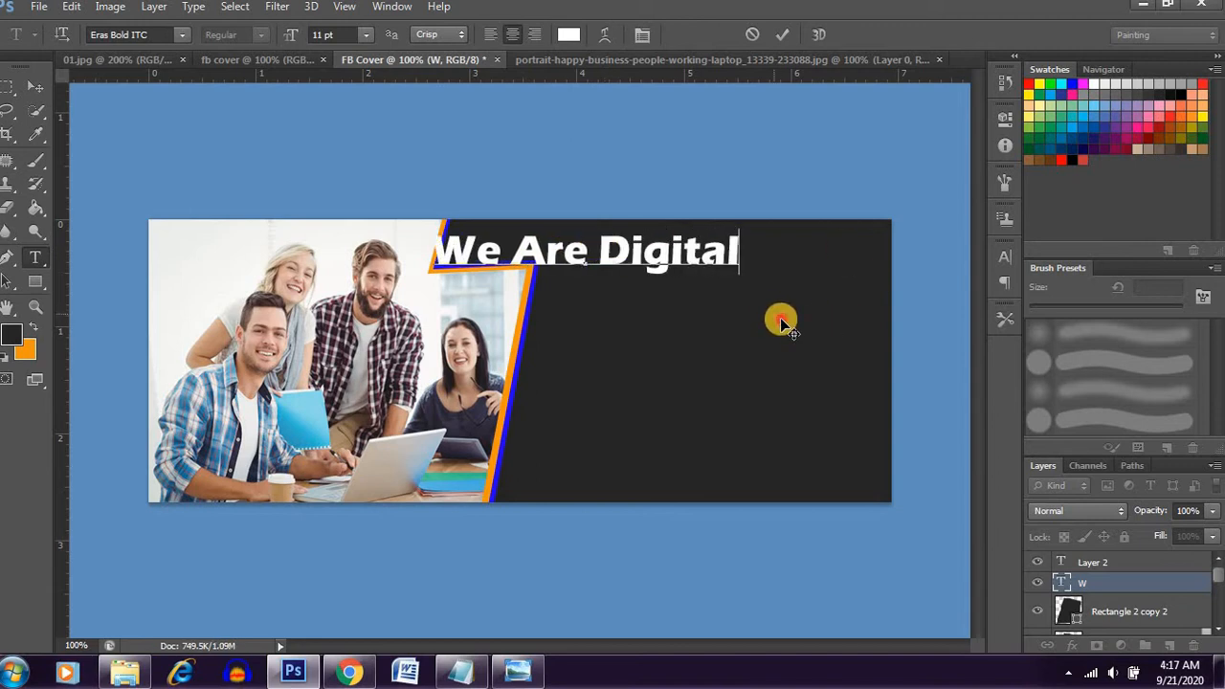
drag(779, 320, 889, 328)
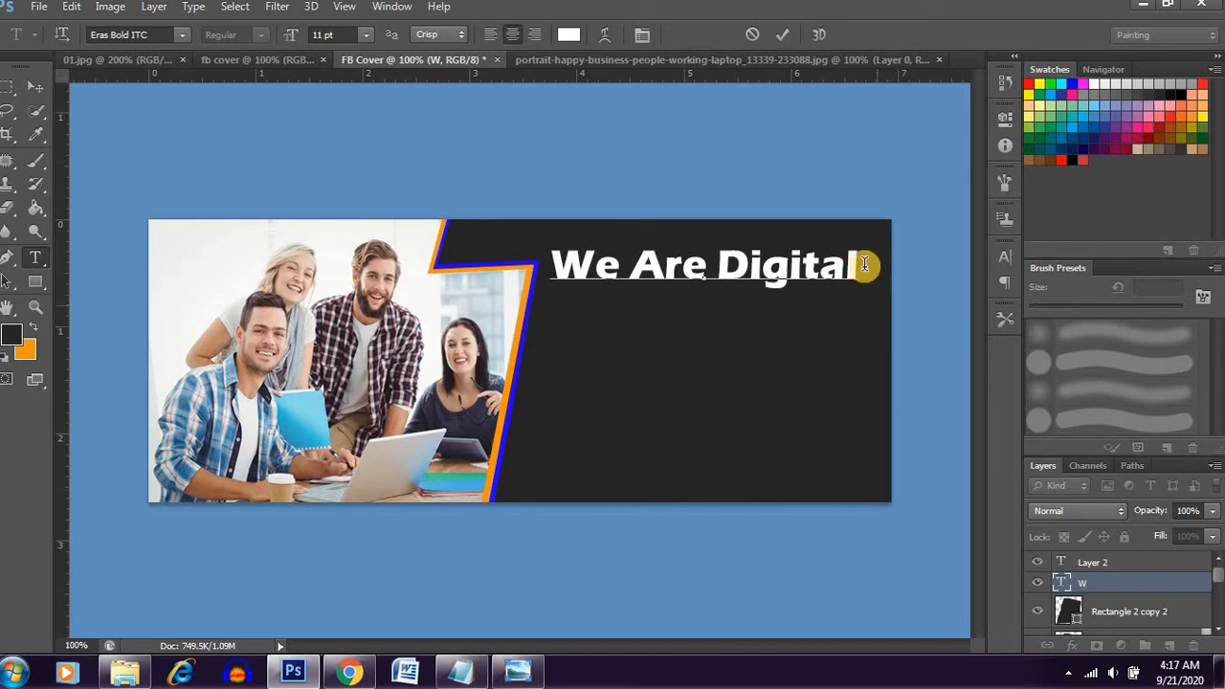
- Set the font size of the whole "We Are Digital" heading to 10 pt and commit the text
drag(862, 266, 791, 266)
key(ctrl+a)
click(365, 35)
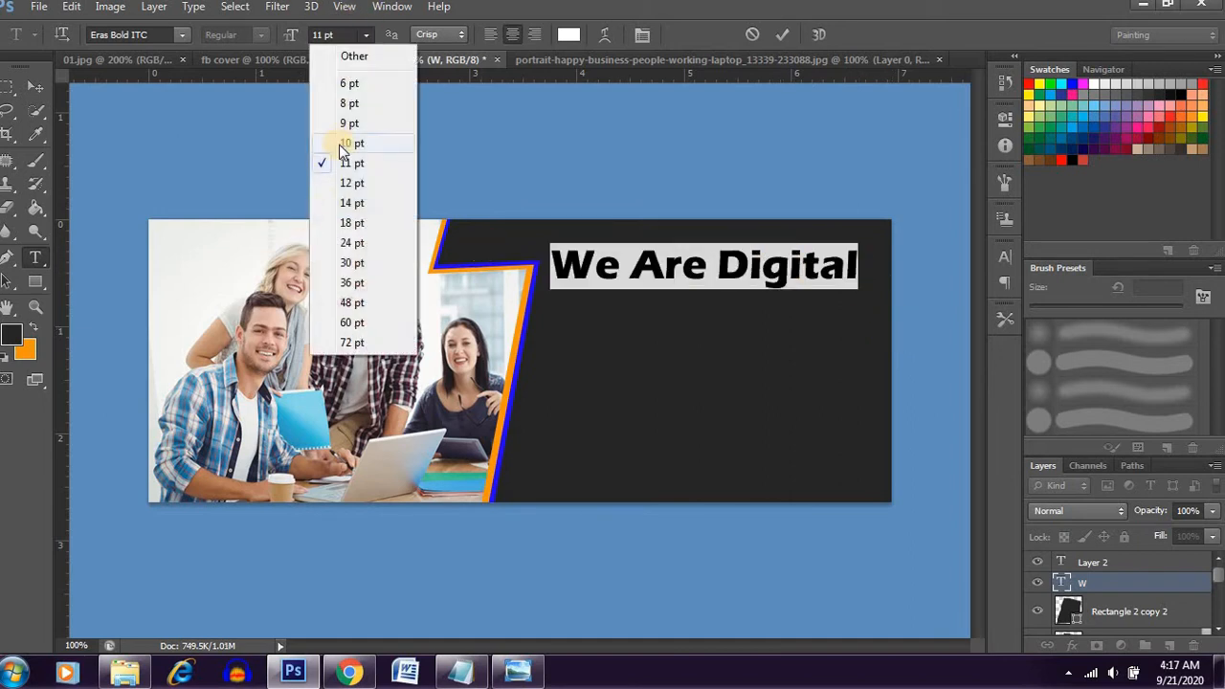
click(364, 140)
drag(742, 328, 741, 325)
click(834, 271)
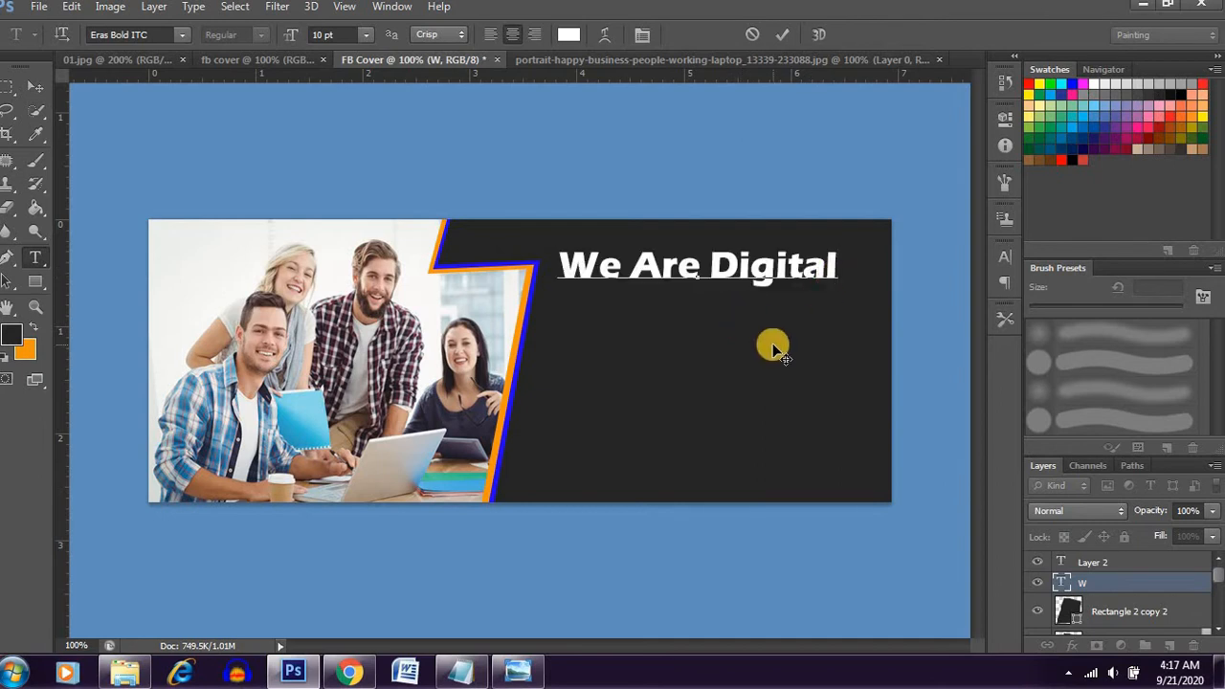
click(1100, 588)
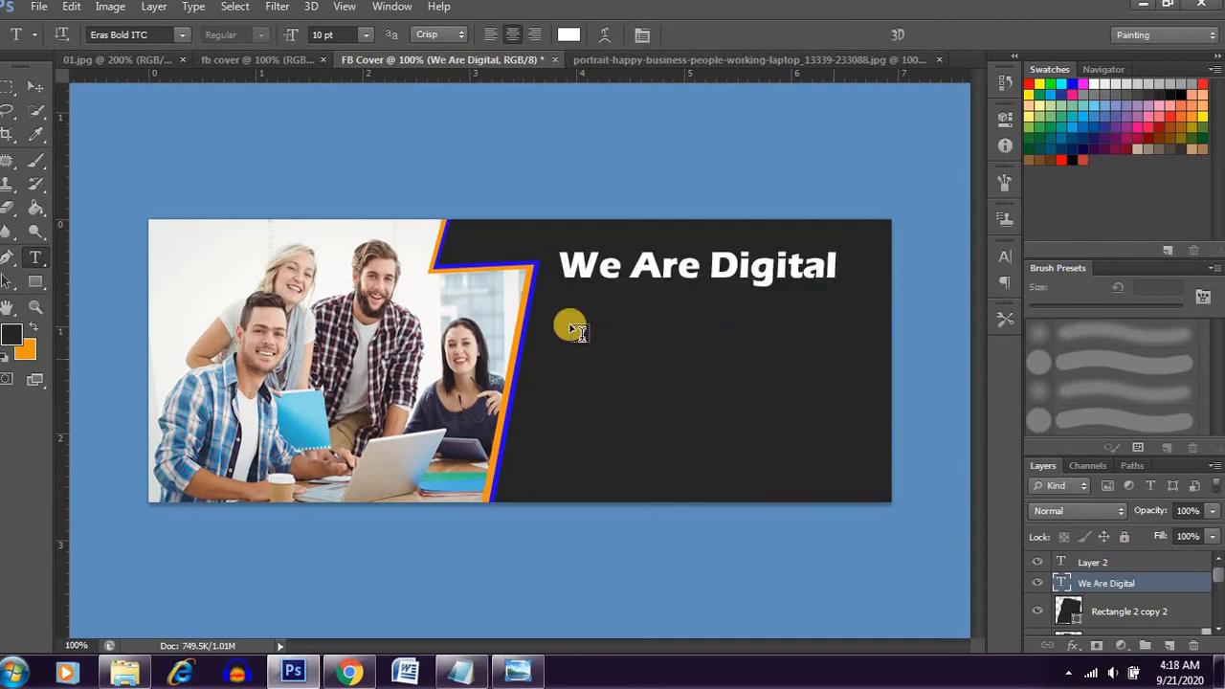
- Add a second text line reading "Marketing Agency" and move it directly below "We Are Digital"
click(571, 304)
text(M)
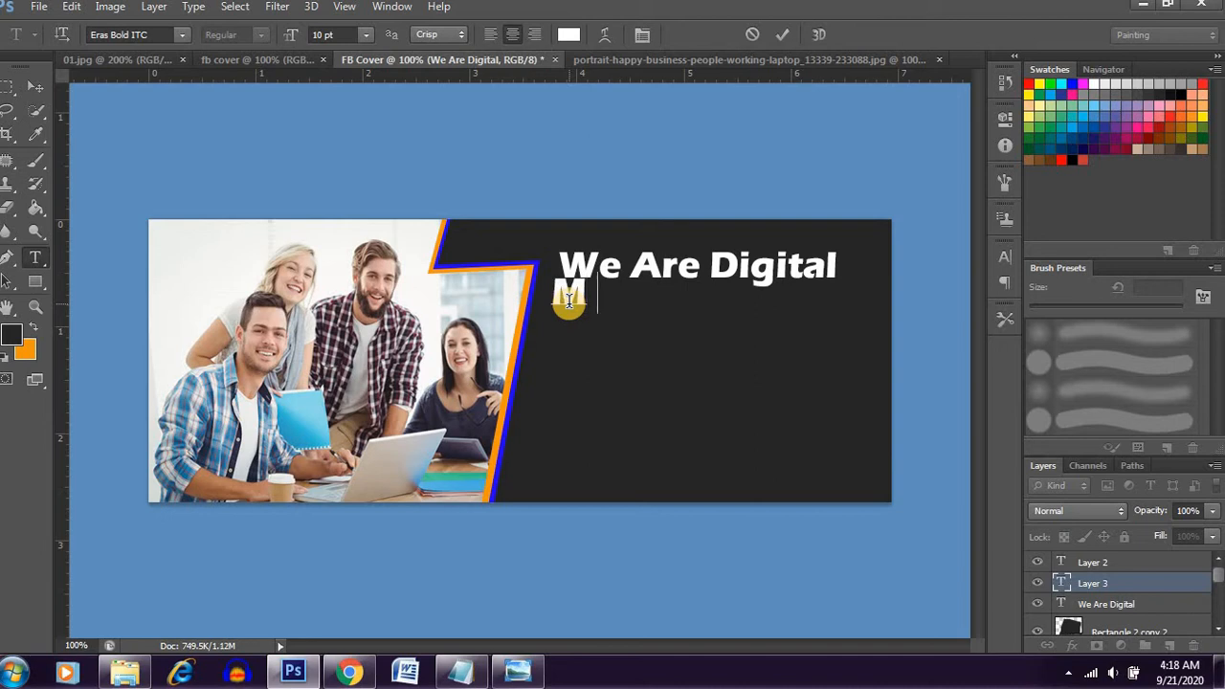
text(arketing)
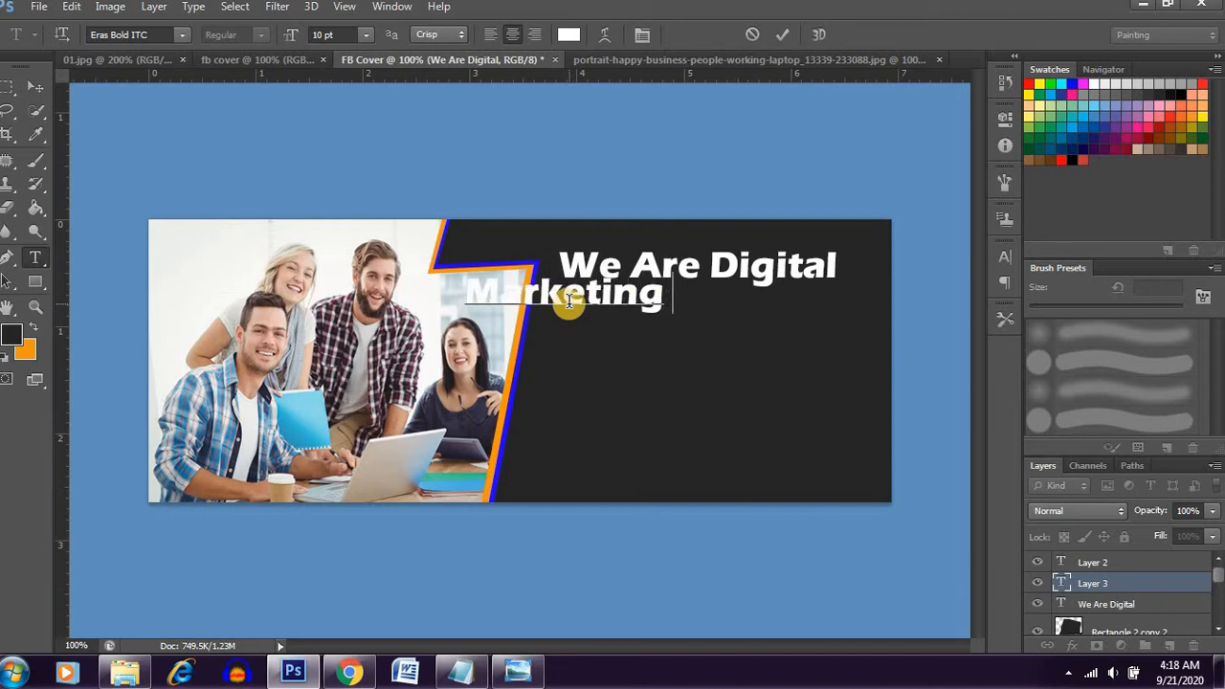
text( Agency)
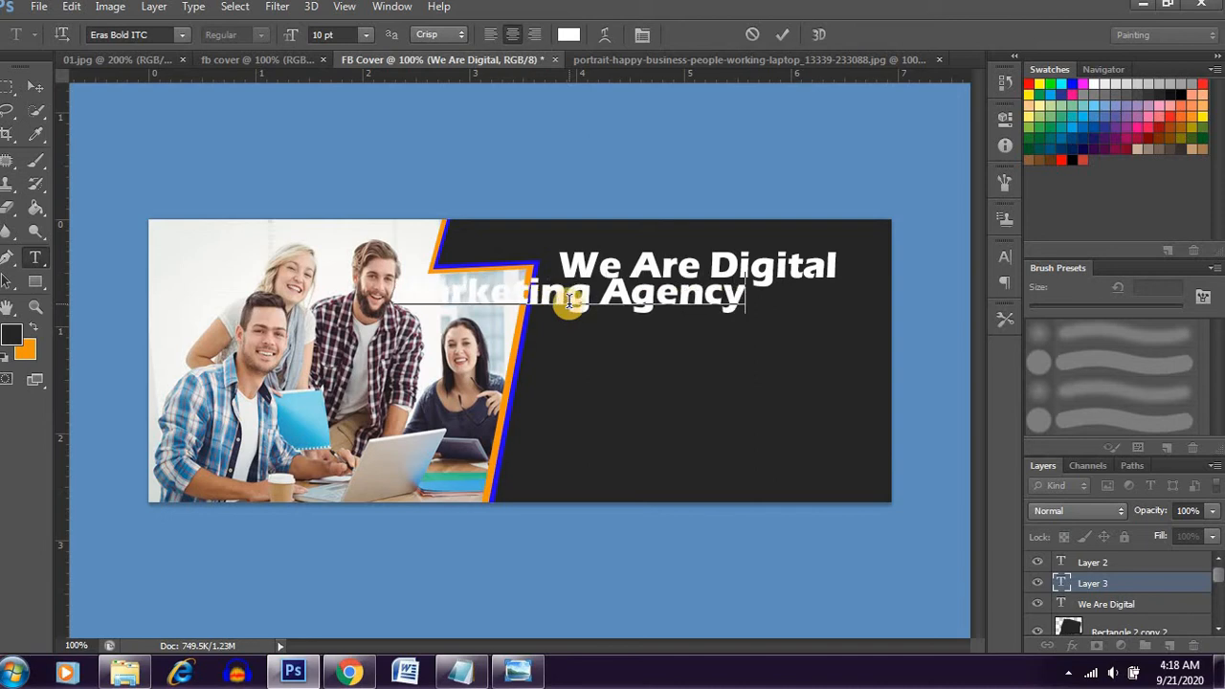
drag(712, 360, 829, 373)
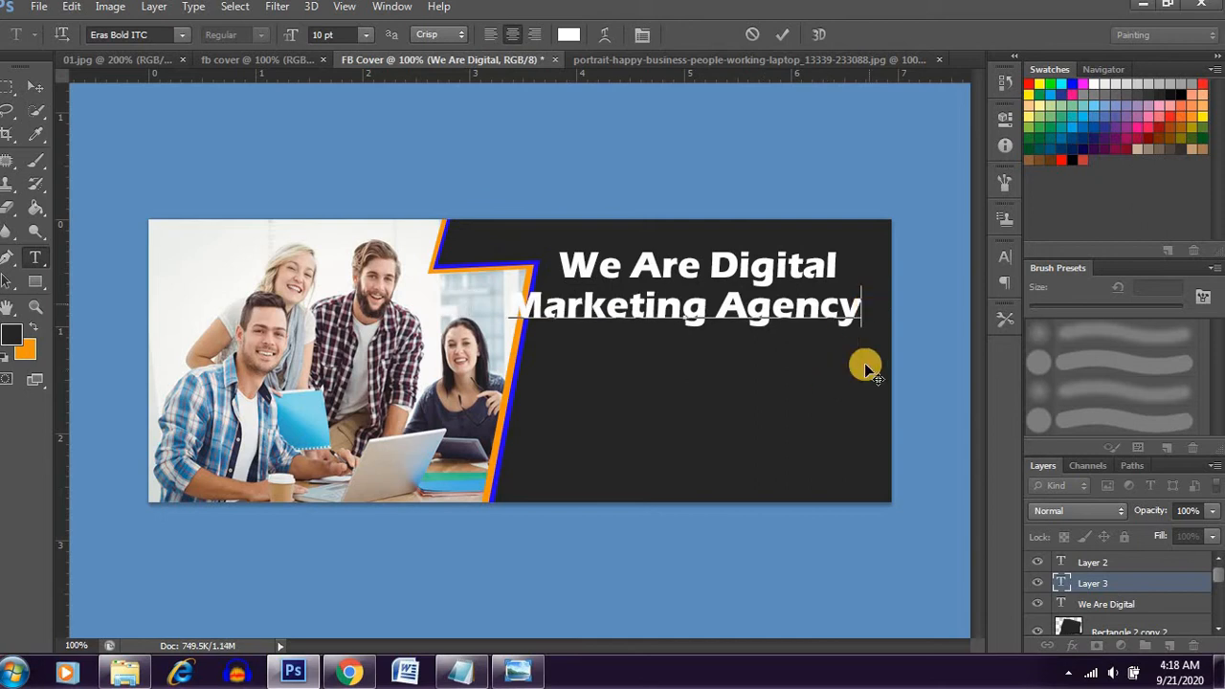
- Set the "Marketing Agency" line's font size to 9 pt and center it under the heading
drag(882, 304, 431, 292)
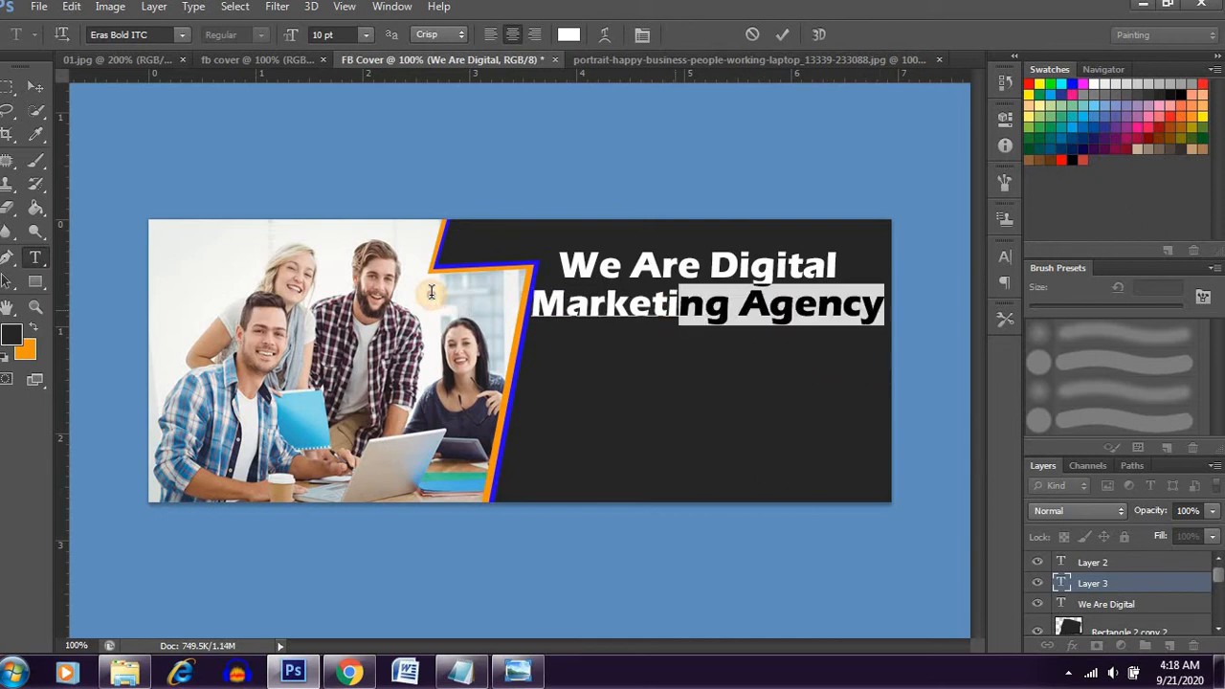
click(365, 35)
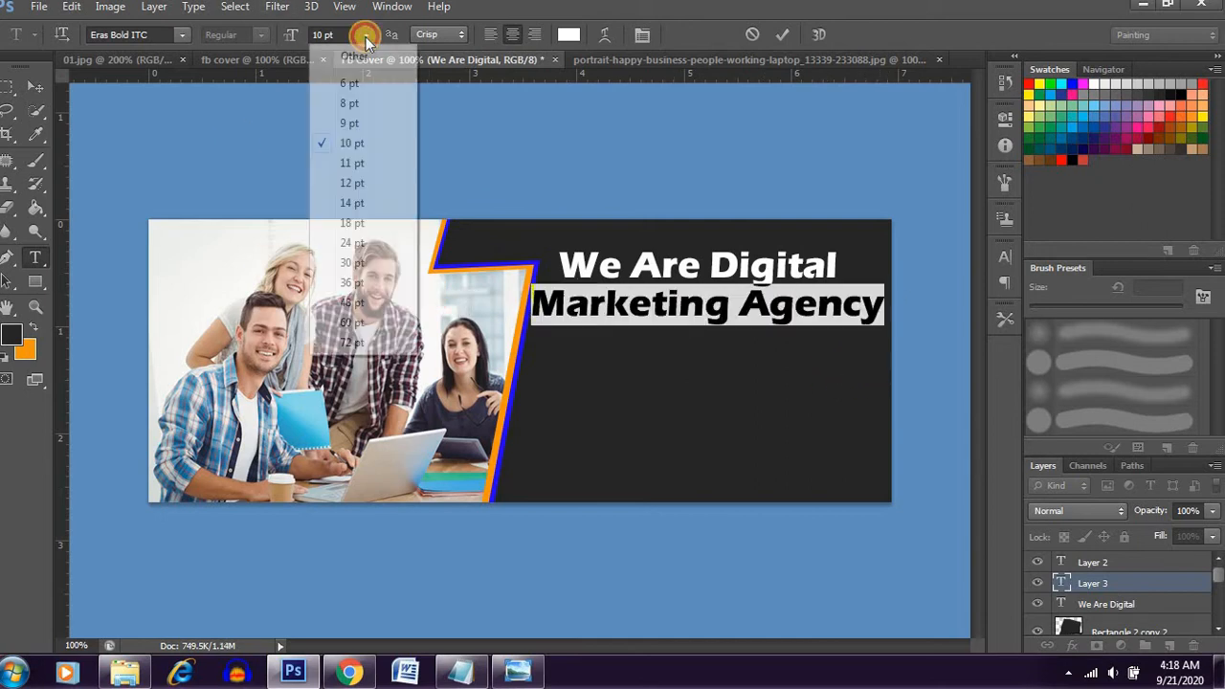
click(350, 124)
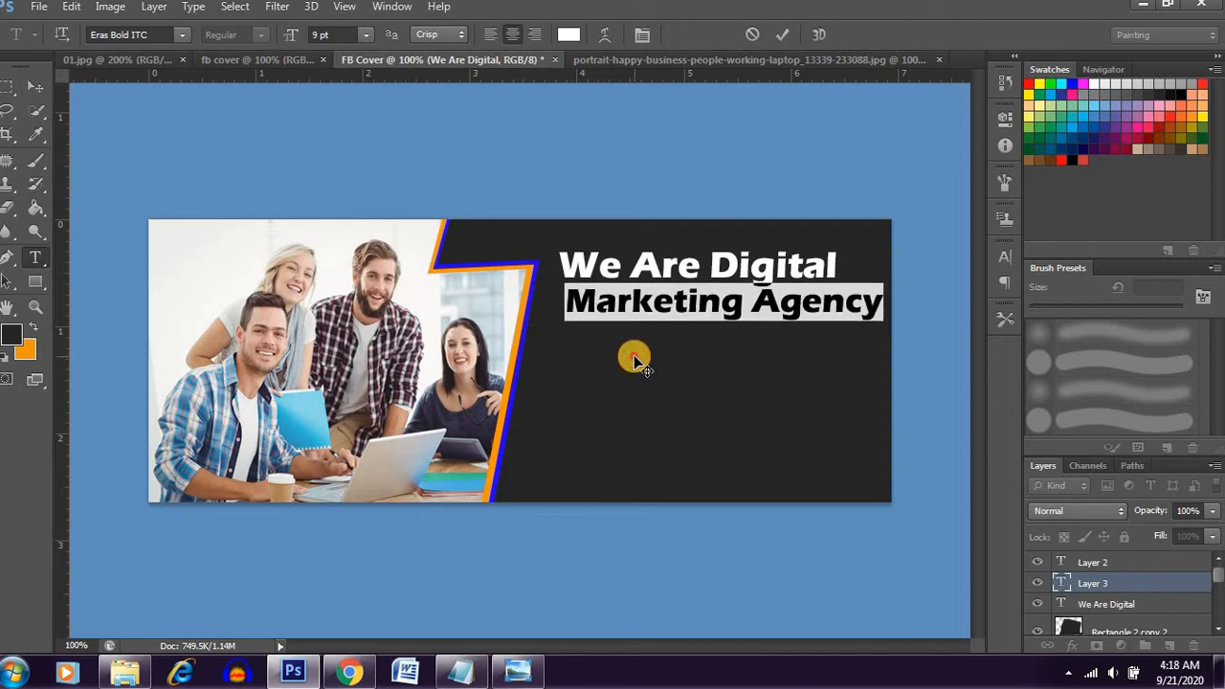
drag(634, 355, 611, 356)
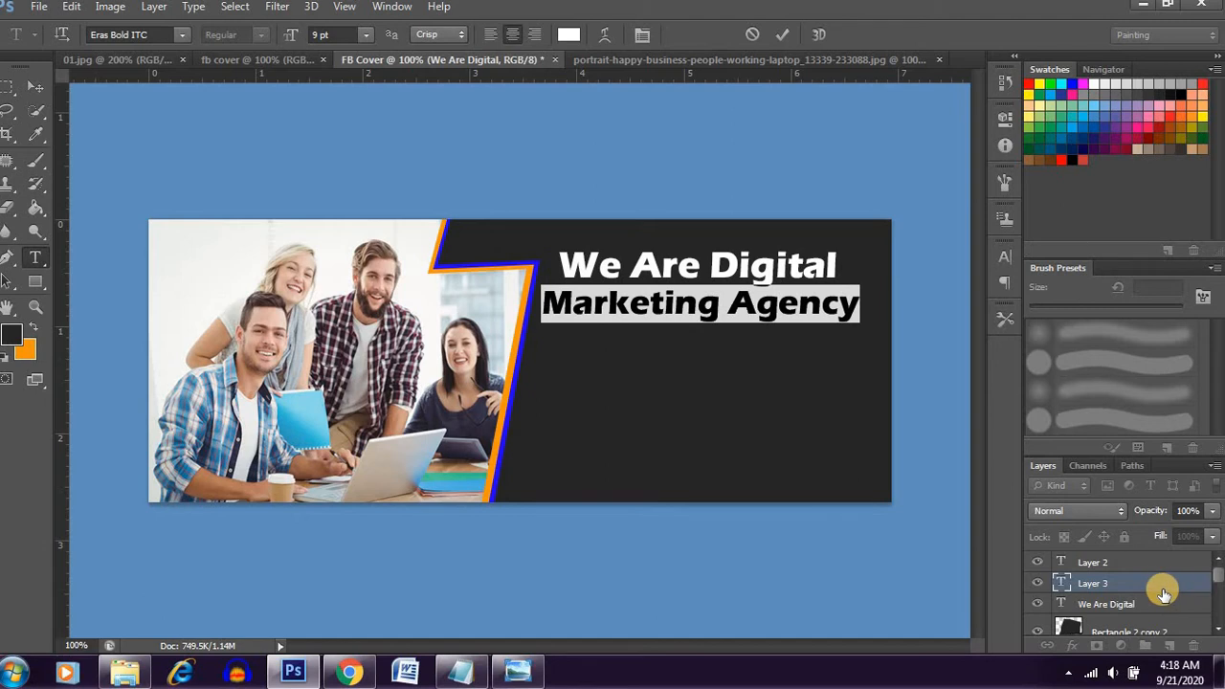
- Color the "Marketing Agency" line 2205ff, sampled from the blue border, and commit the text
click(568, 34)
click(499, 263)
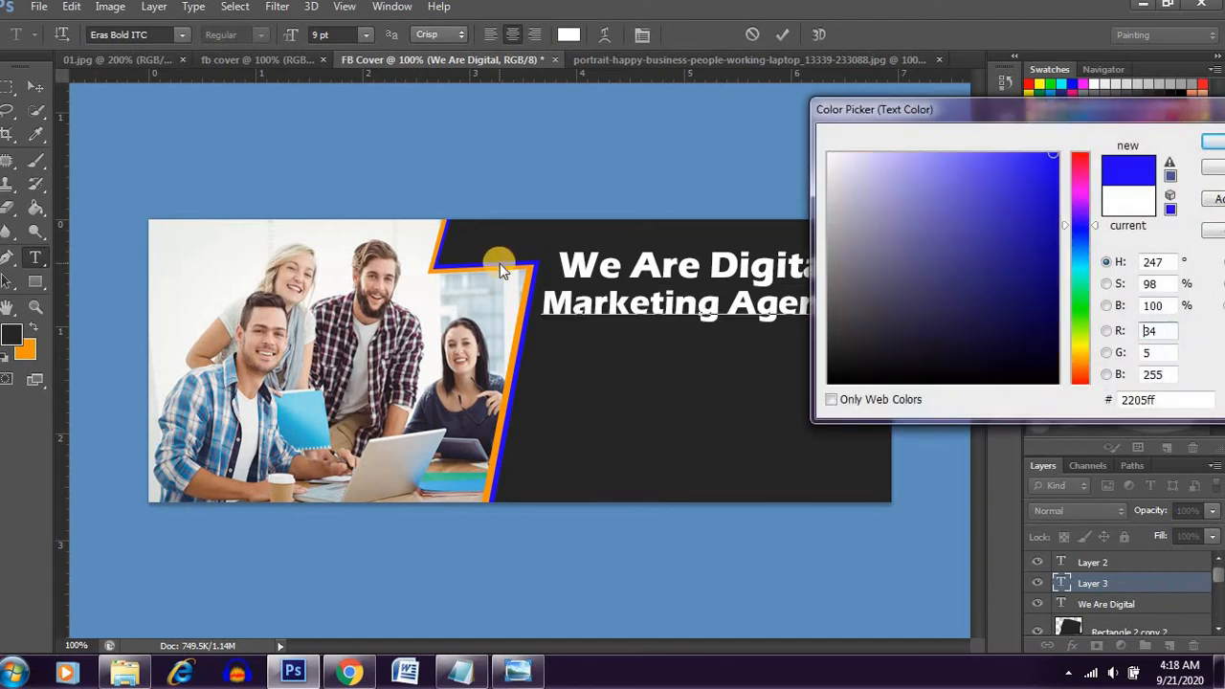
click(1207, 142)
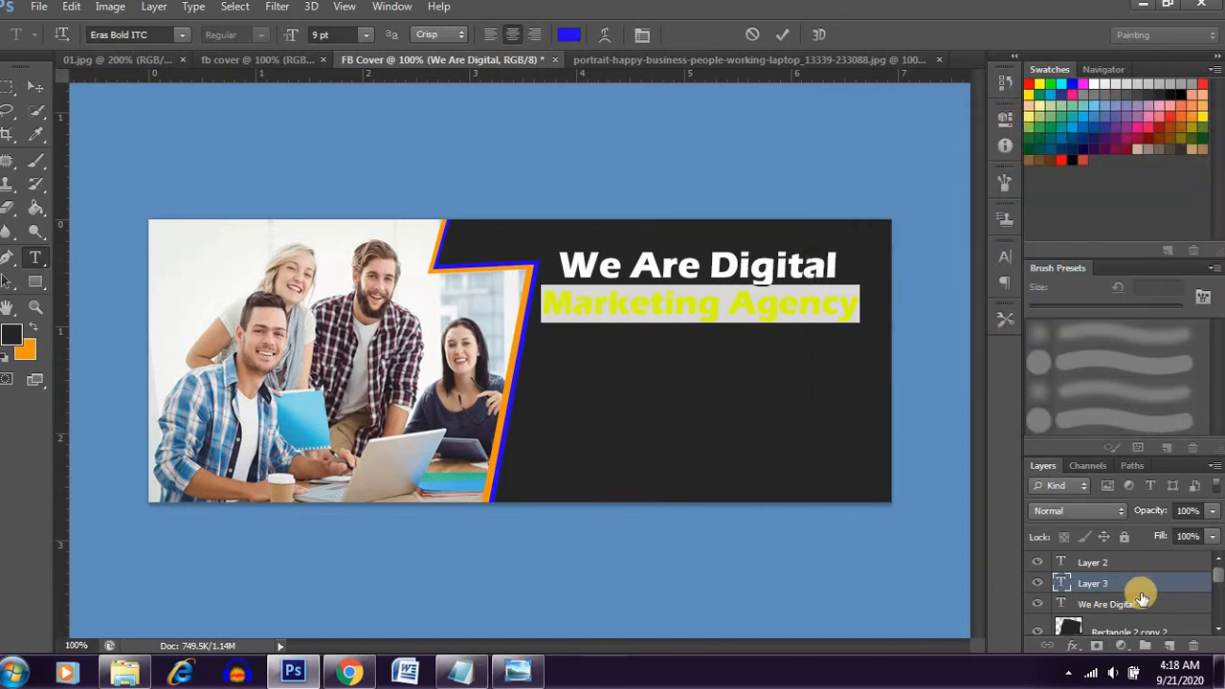
click(1129, 582)
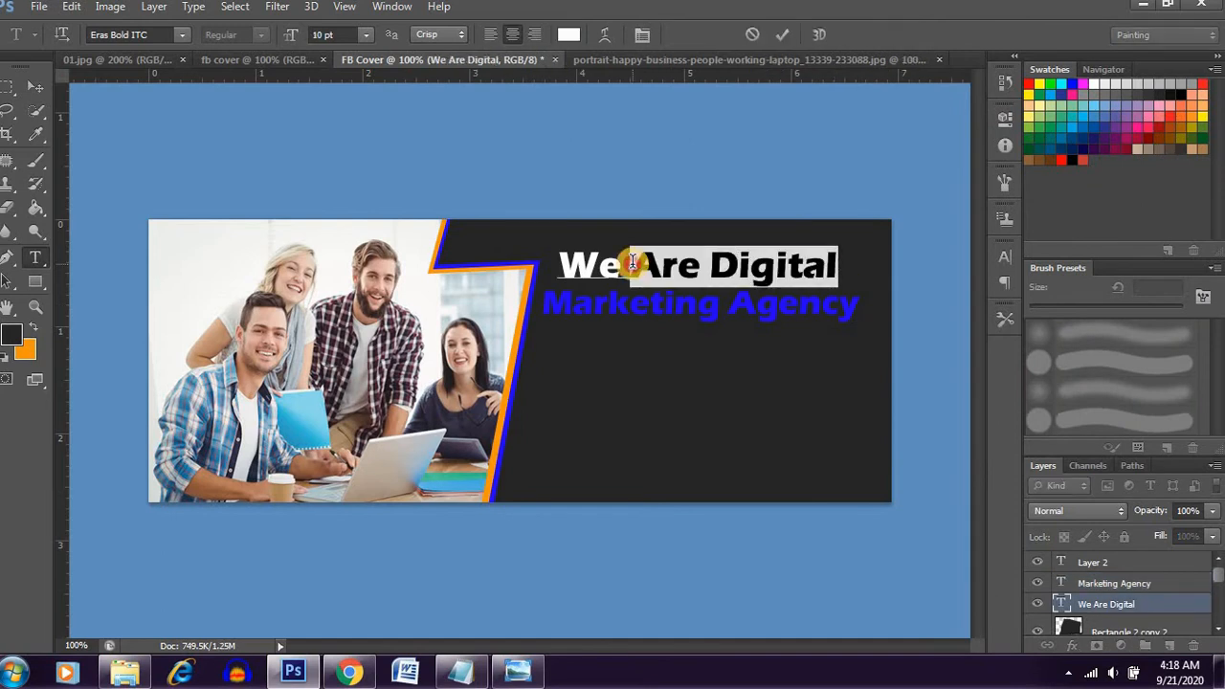
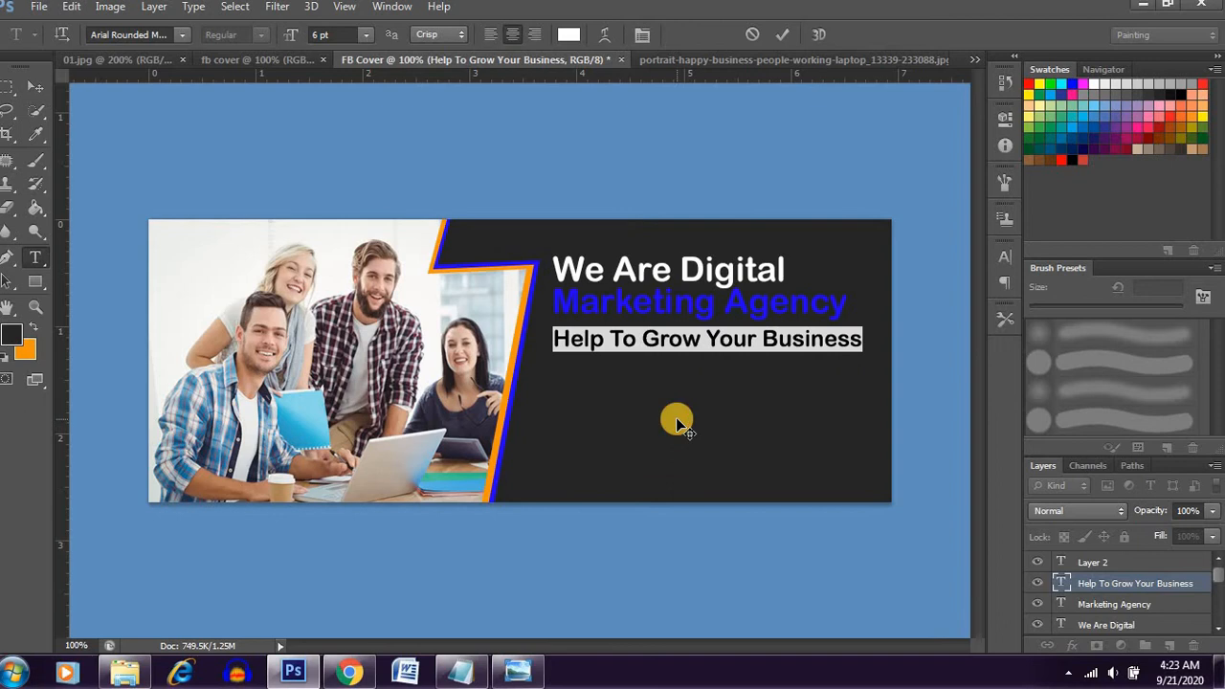
- Place a vertical guide along the left edge of the three text lines
drag(58, 390, 553, 404)
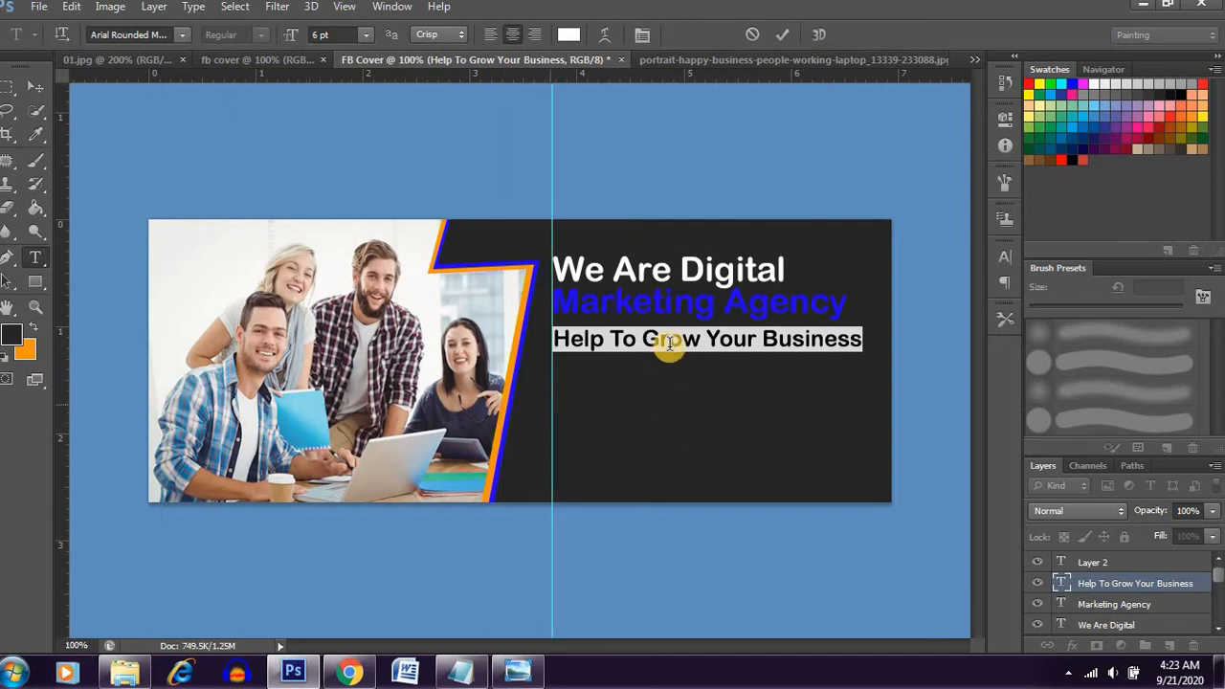
click(819, 335)
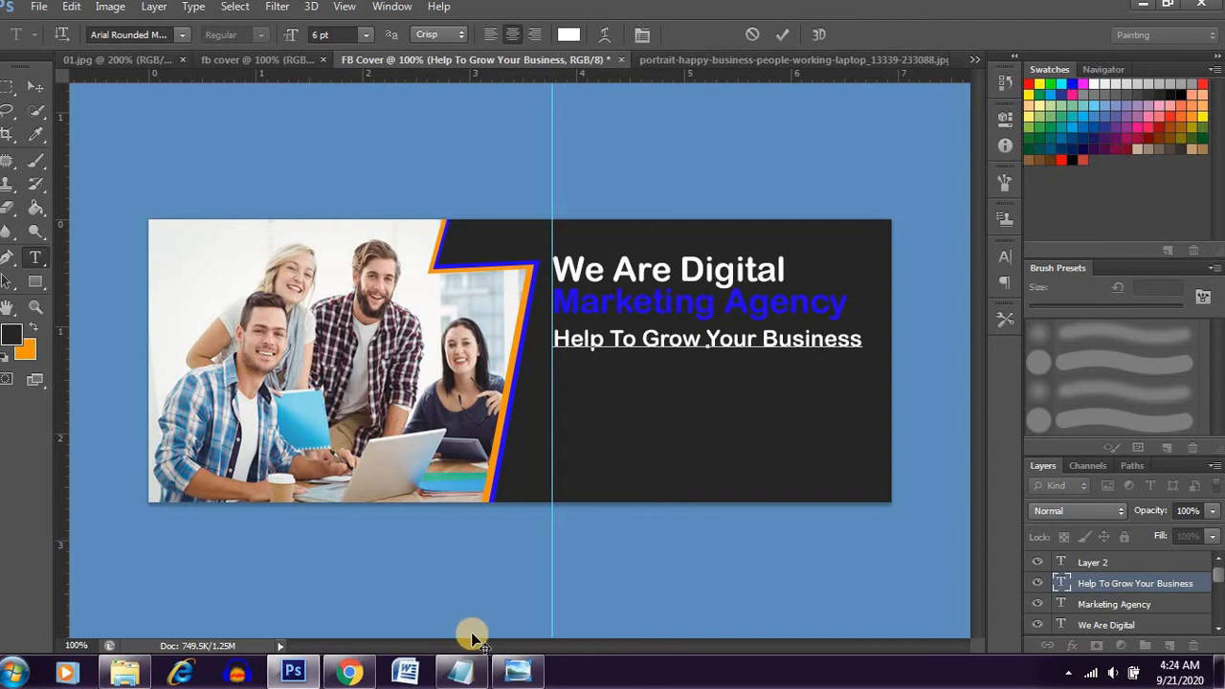
- Copy "Lorem ipsum dolor sit amet, consectetur adipiscing elit" from the Notepad window and return to the cover in Photoshop
click(461, 673)
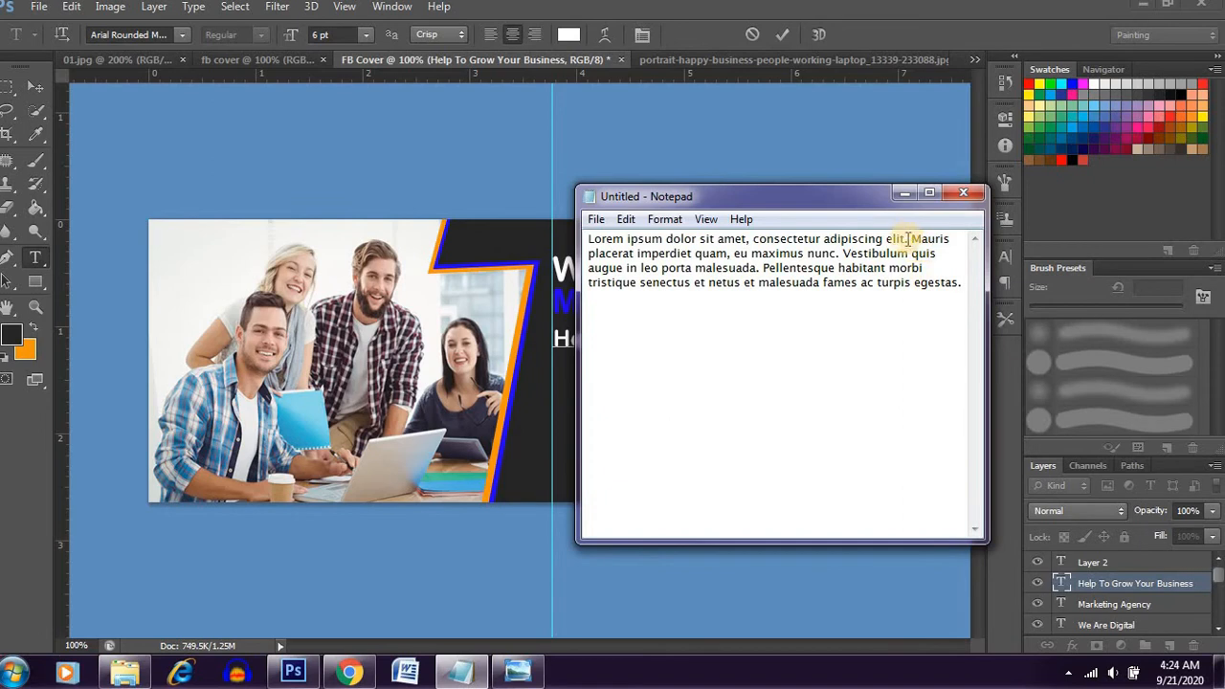
drag(905, 239, 588, 239)
right_click(631, 242)
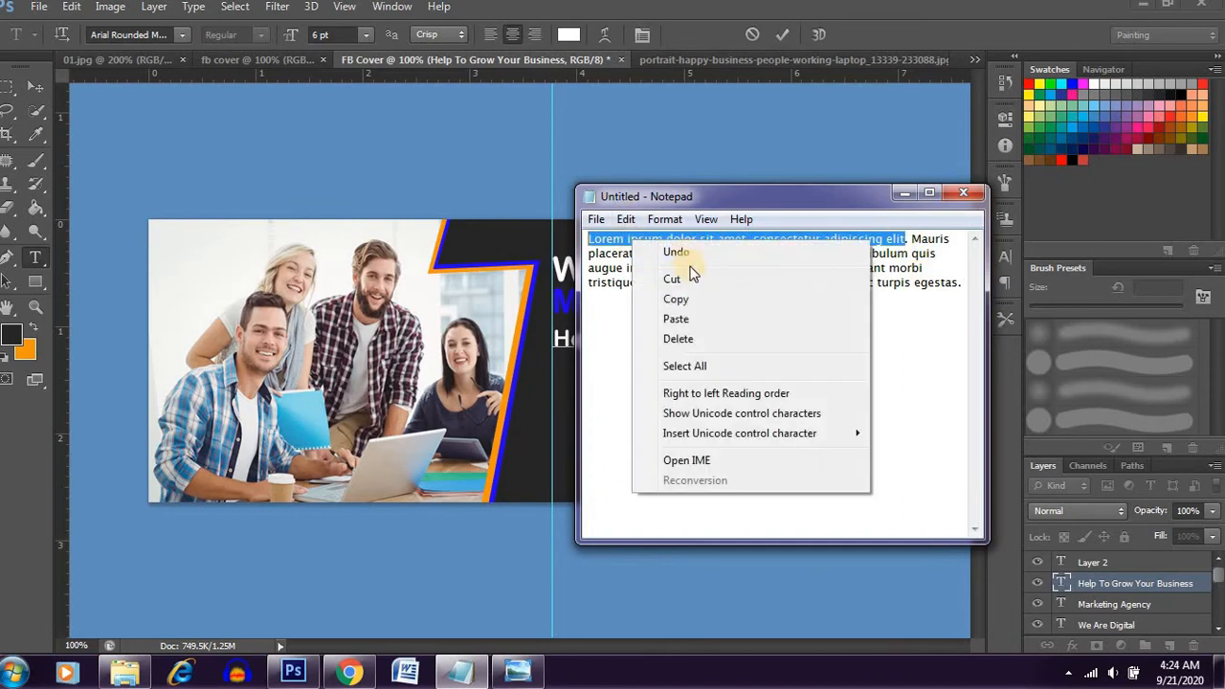
click(677, 300)
click(904, 192)
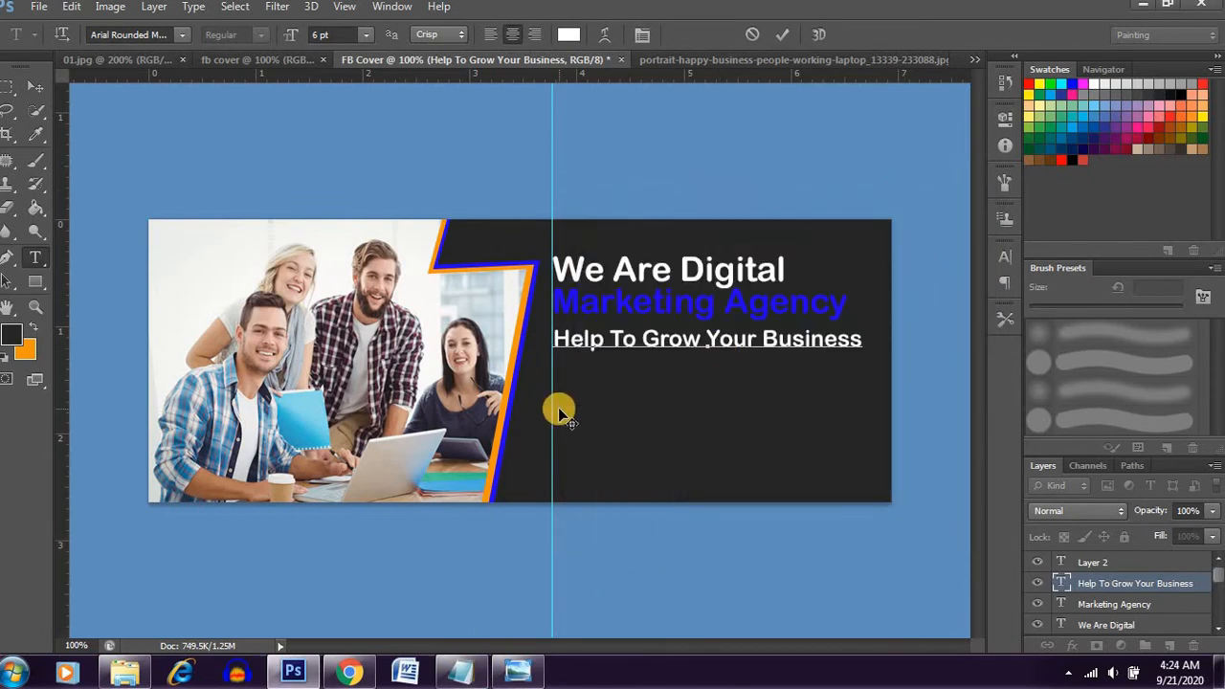
- Start a new text line below "Help To Grow Your Business" and set its font size to 3 pt
click(1104, 568)
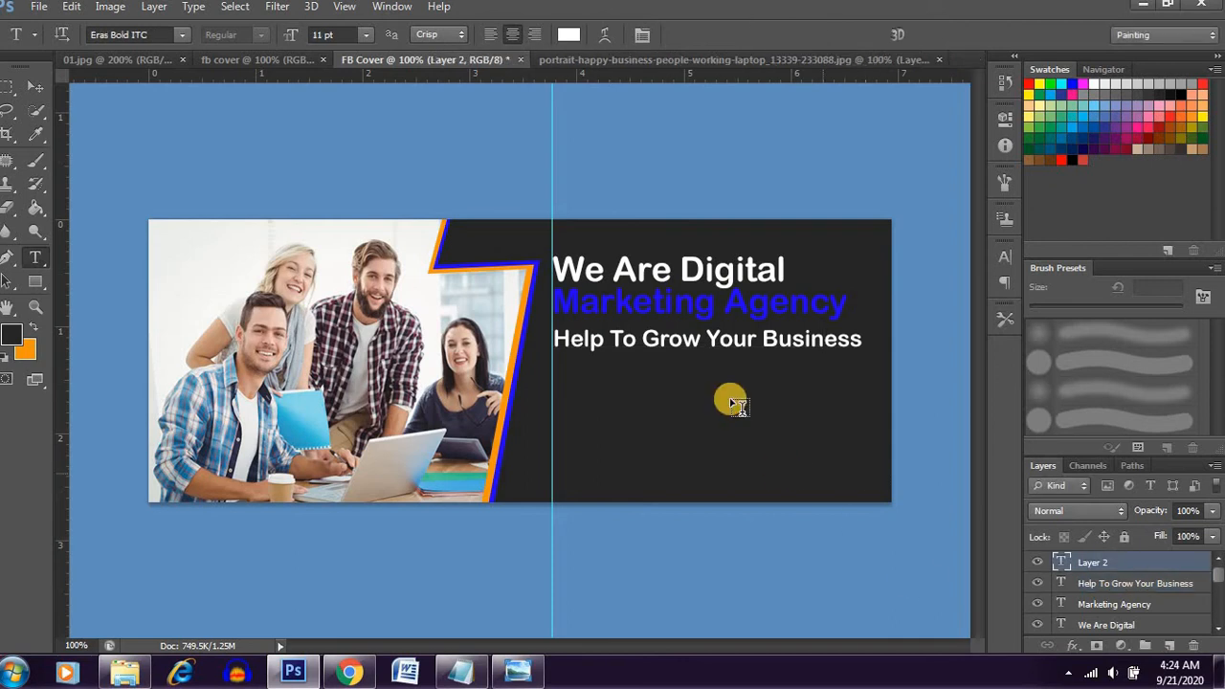
click(569, 383)
click(368, 35)
click(357, 82)
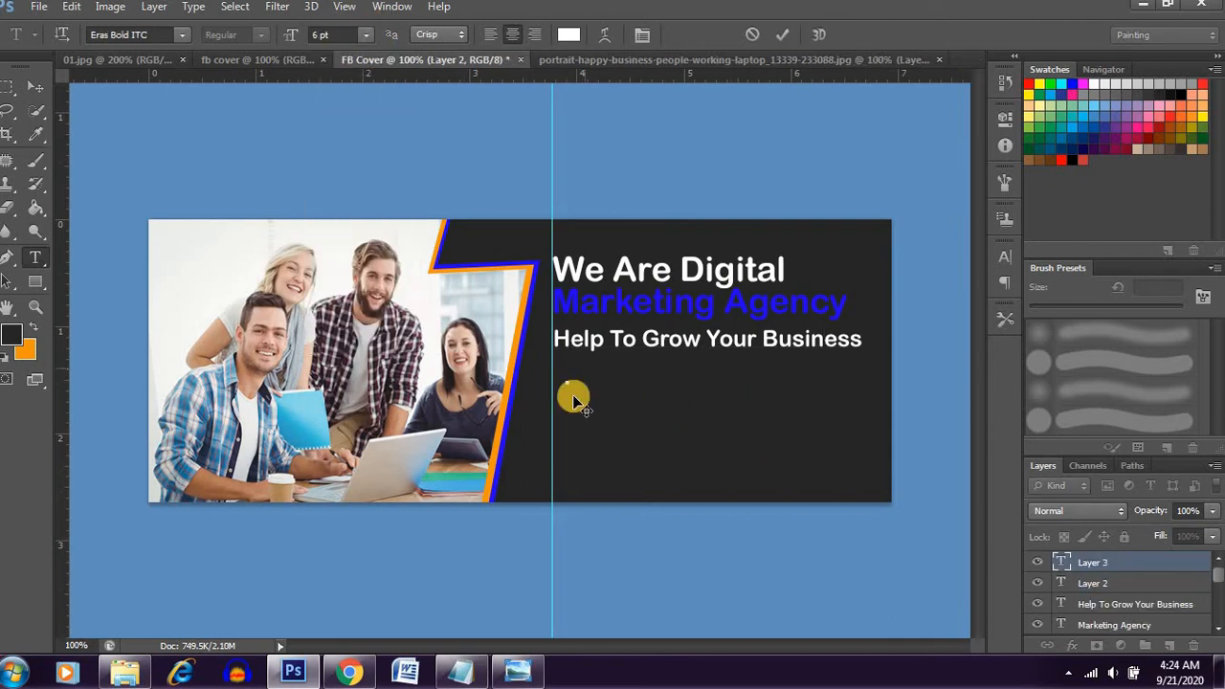
click(320, 35)
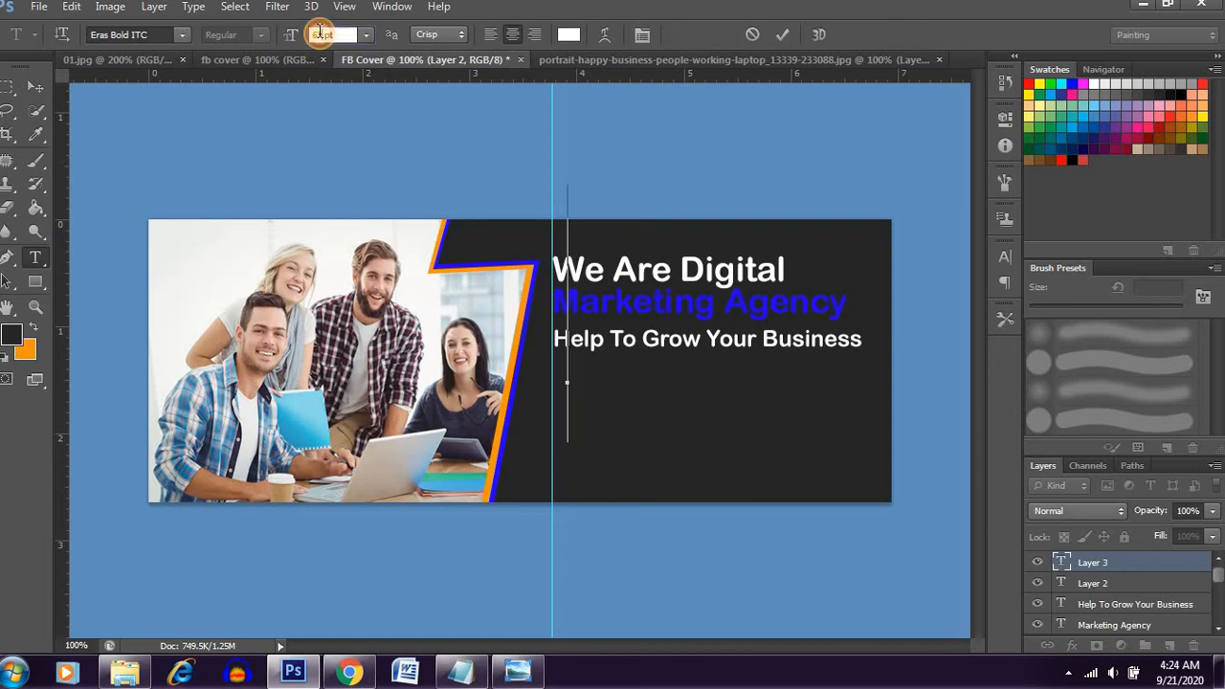
text(3)
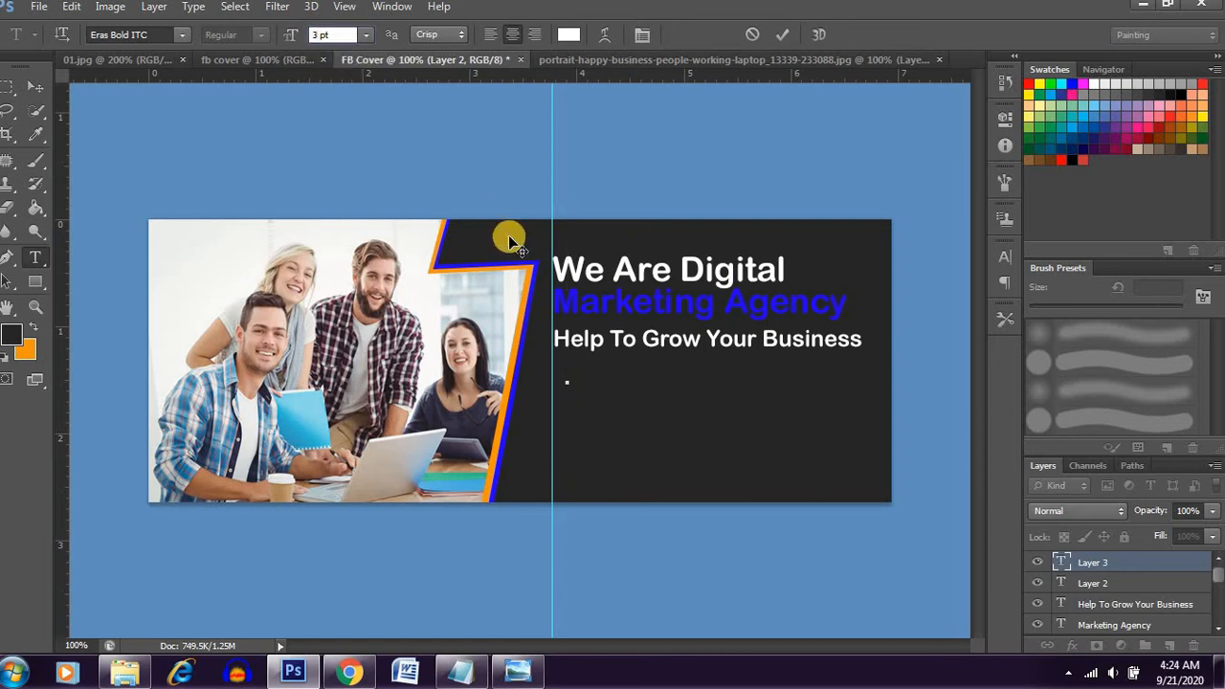
- Paste the copied sentence, aligned to the guide below "Help To Grow Your Business", and break the line after "consectetur"
right_click(572, 380)
click(614, 119)
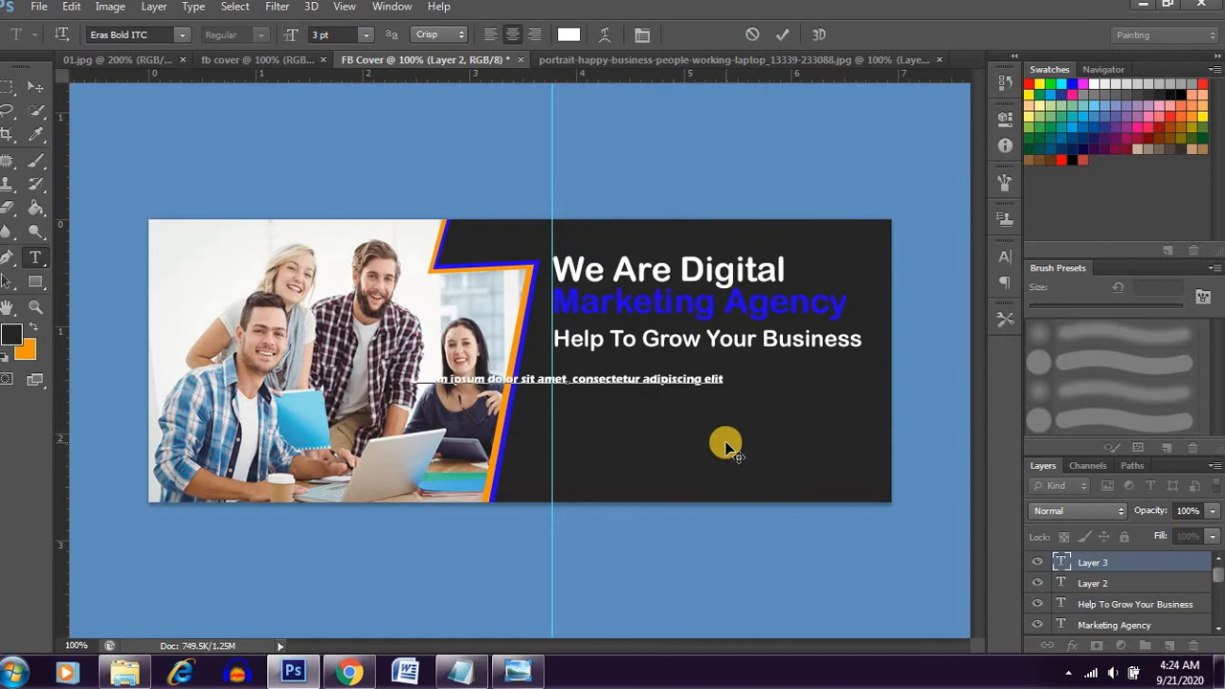
drag(882, 432, 866, 431)
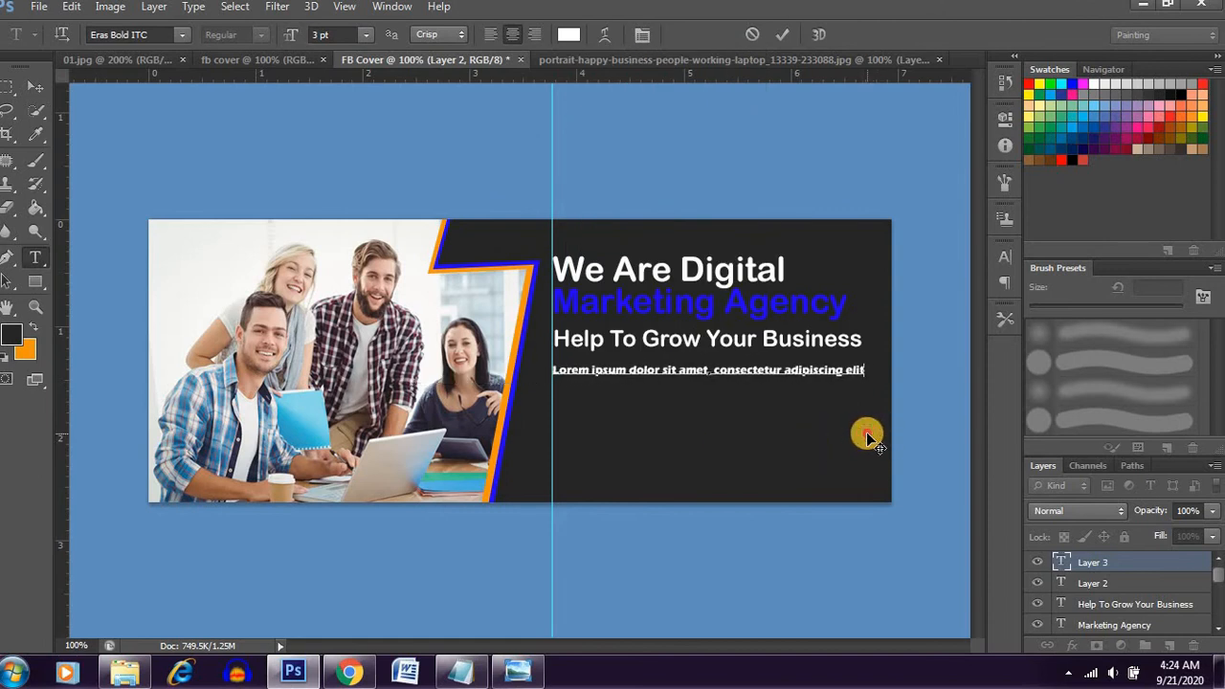
click(786, 372)
key(Return)
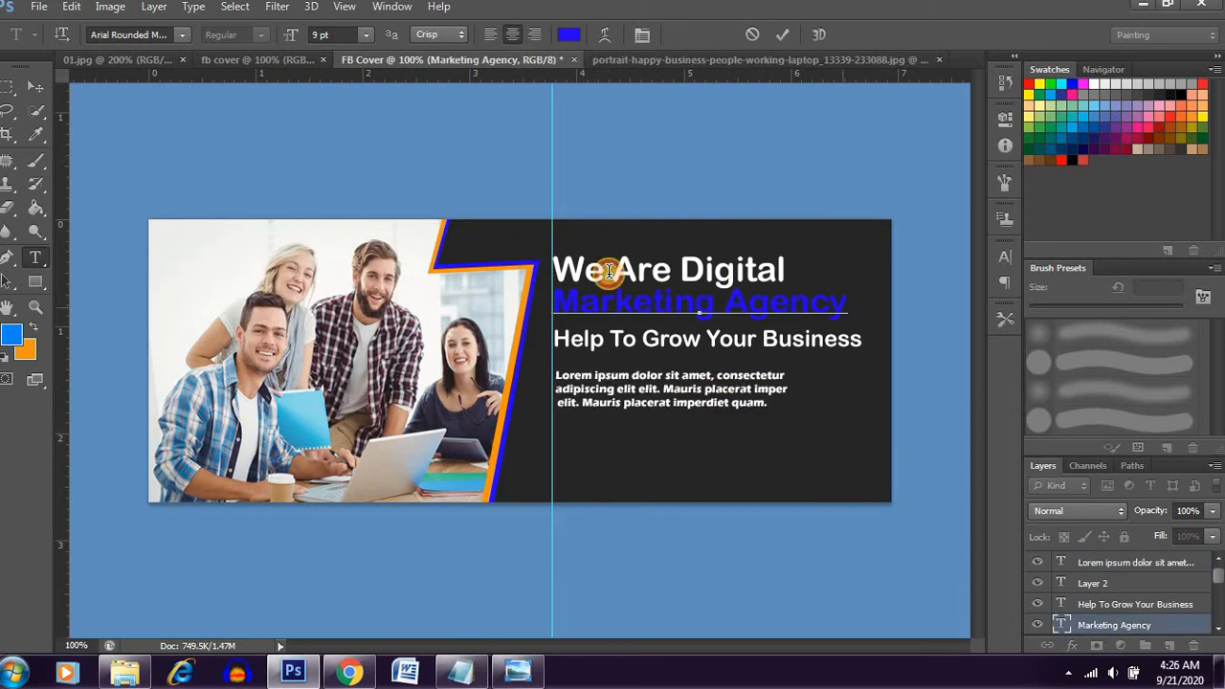
- Recolor the "Marketing Agency" text to the lighter blue foreground color 008afe
drag(847, 302, 467, 270)
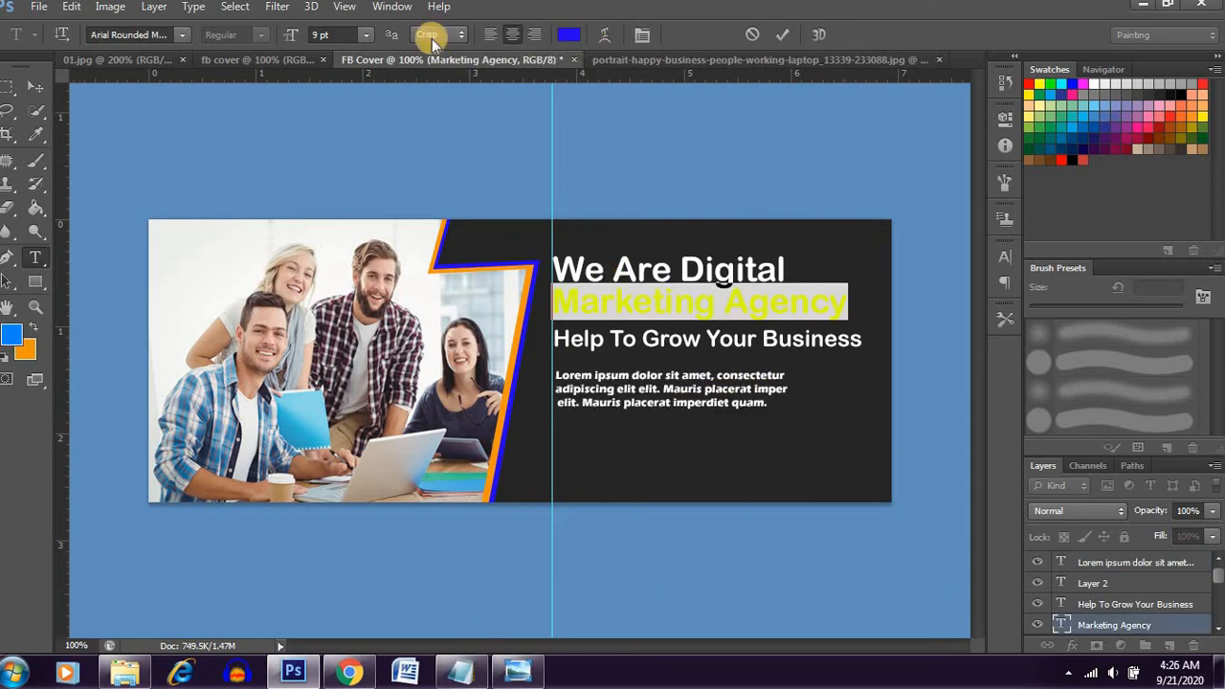
click(568, 35)
click(9, 337)
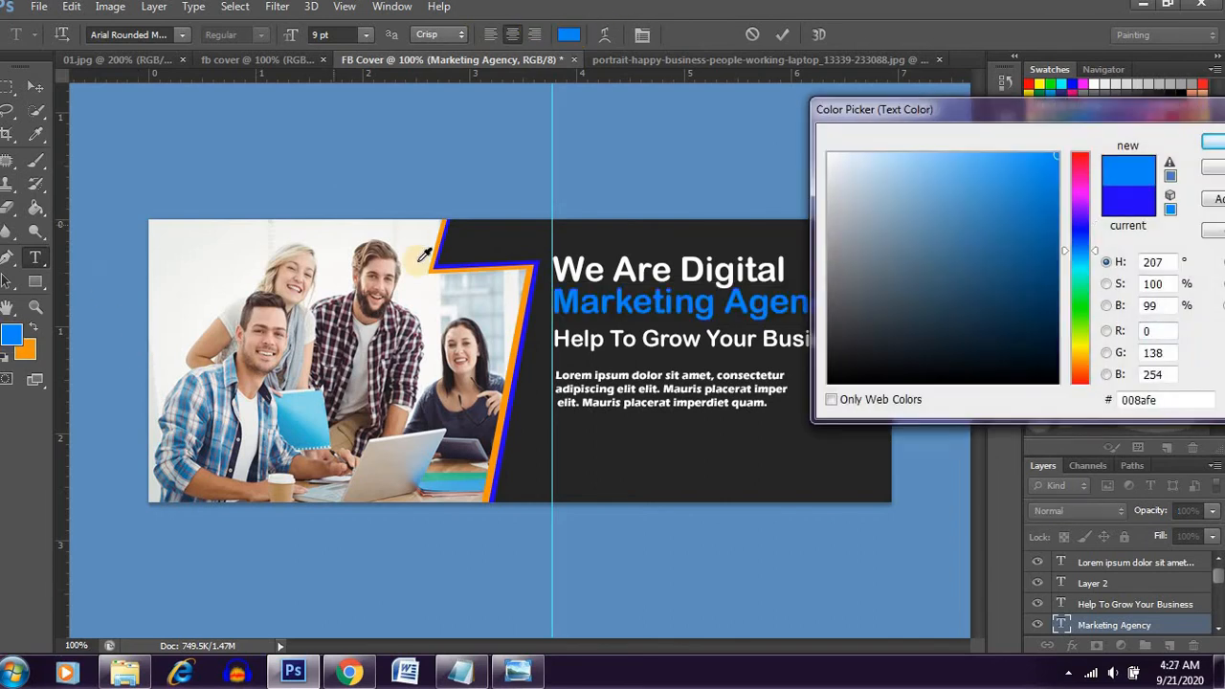
click(1215, 140)
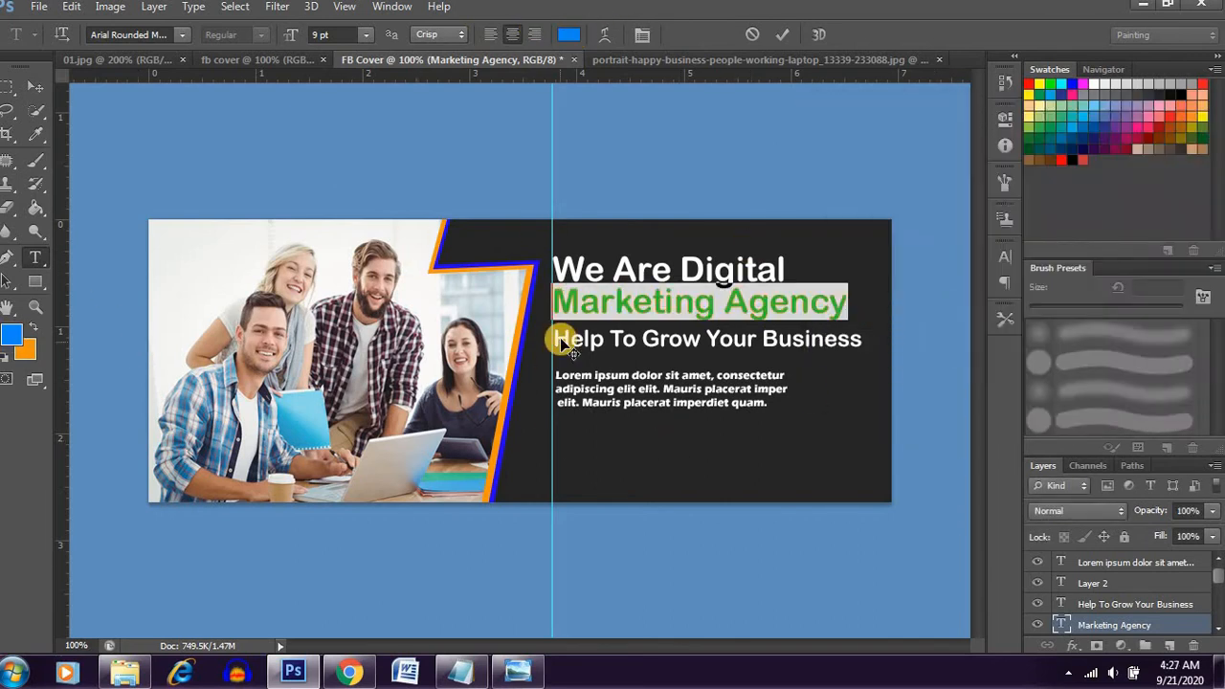
click(35, 86)
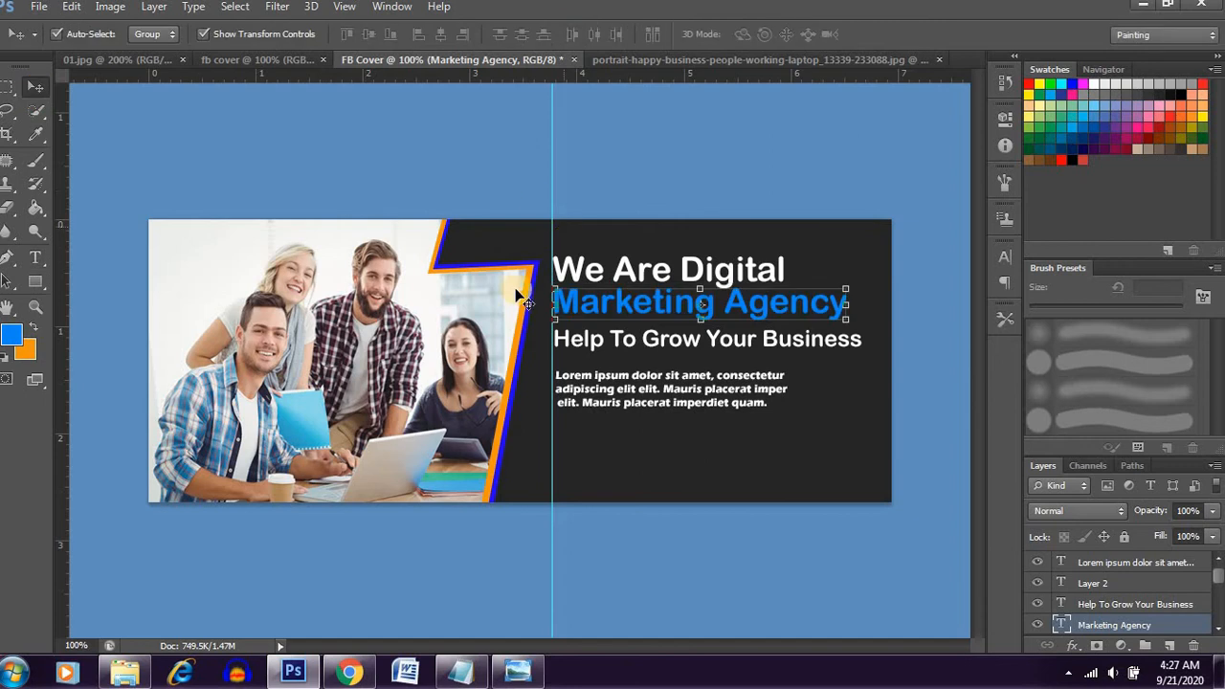
- Change the Color Overlay of the Rectangle 2 copy layer to the blue foreground color 008afe
click(505, 260)
click(843, 572)
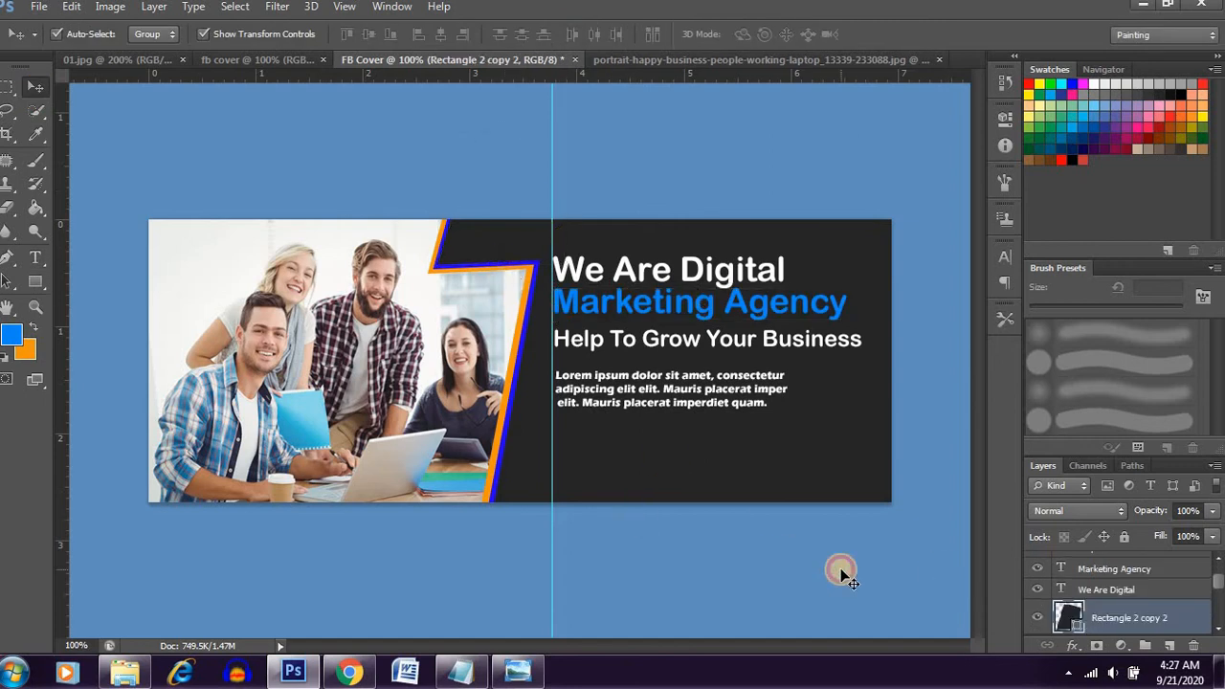
click(516, 262)
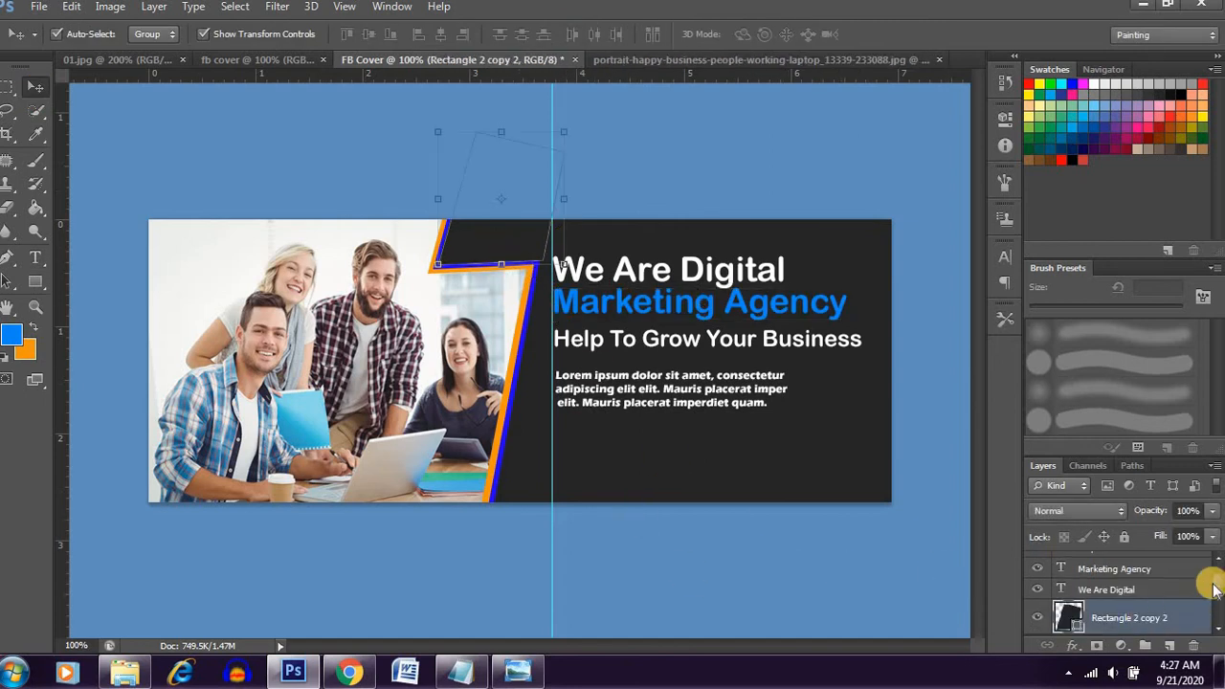
scroll(1214, 590, up, 3)
scroll(1186, 594, down, 5)
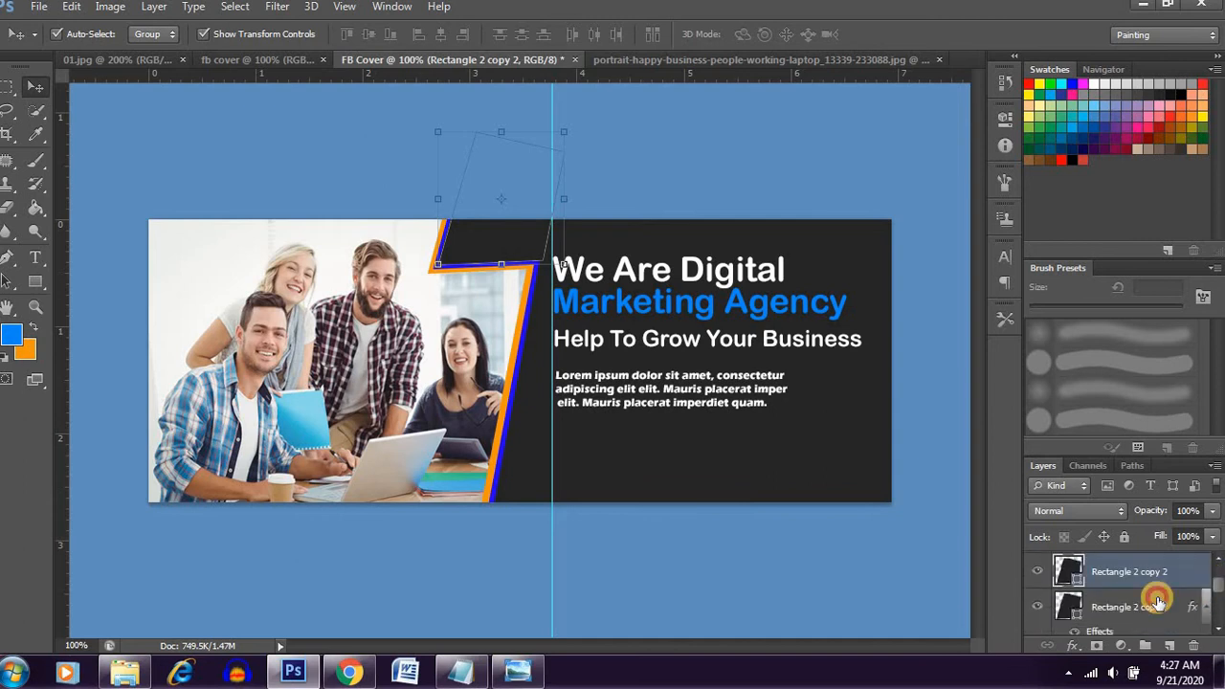
click(1158, 601)
click(1074, 646)
click(1076, 550)
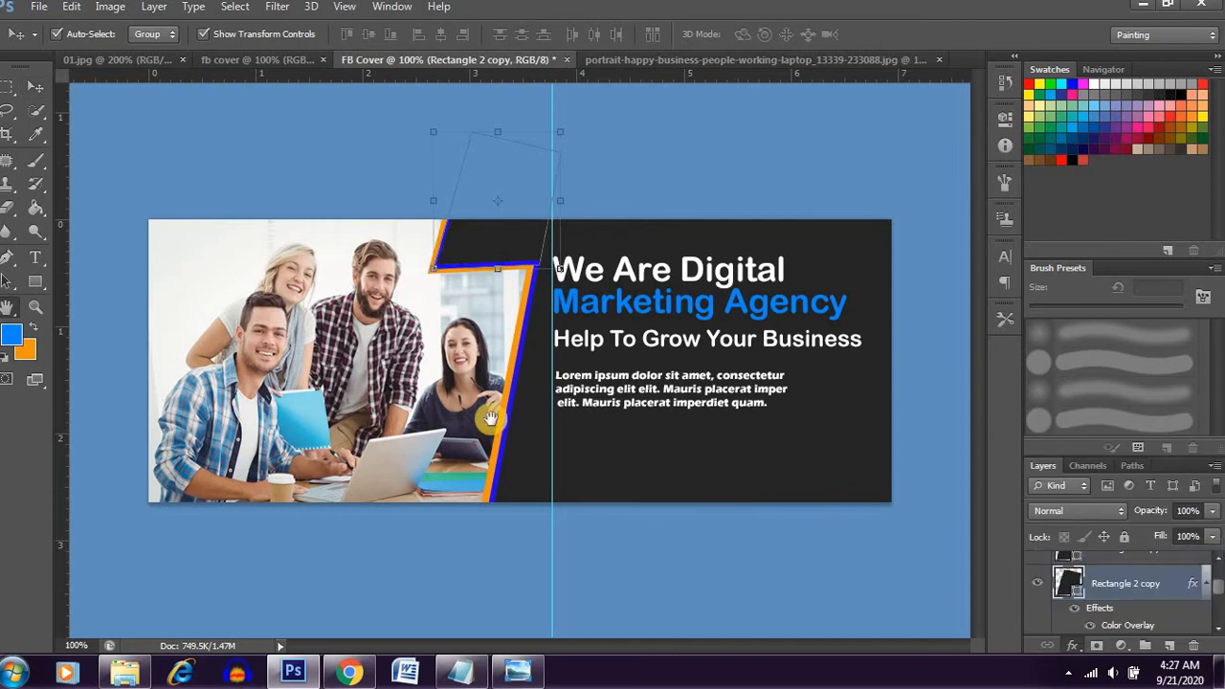
click(901, 177)
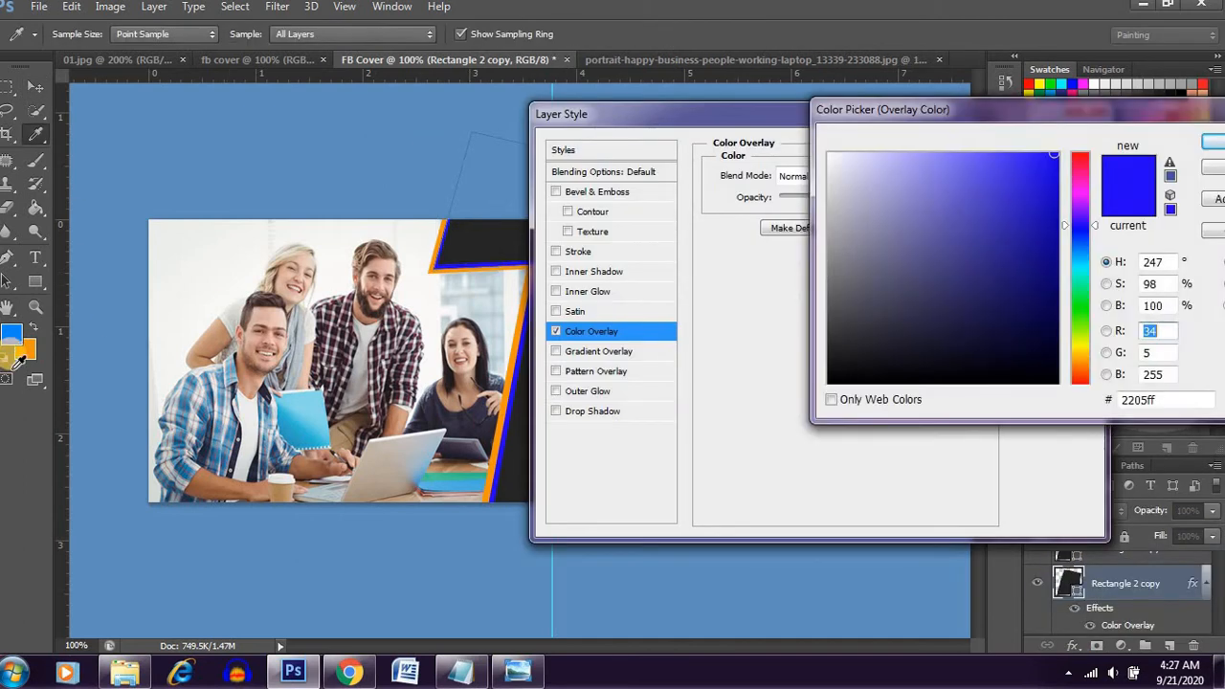
click(12, 333)
click(1214, 142)
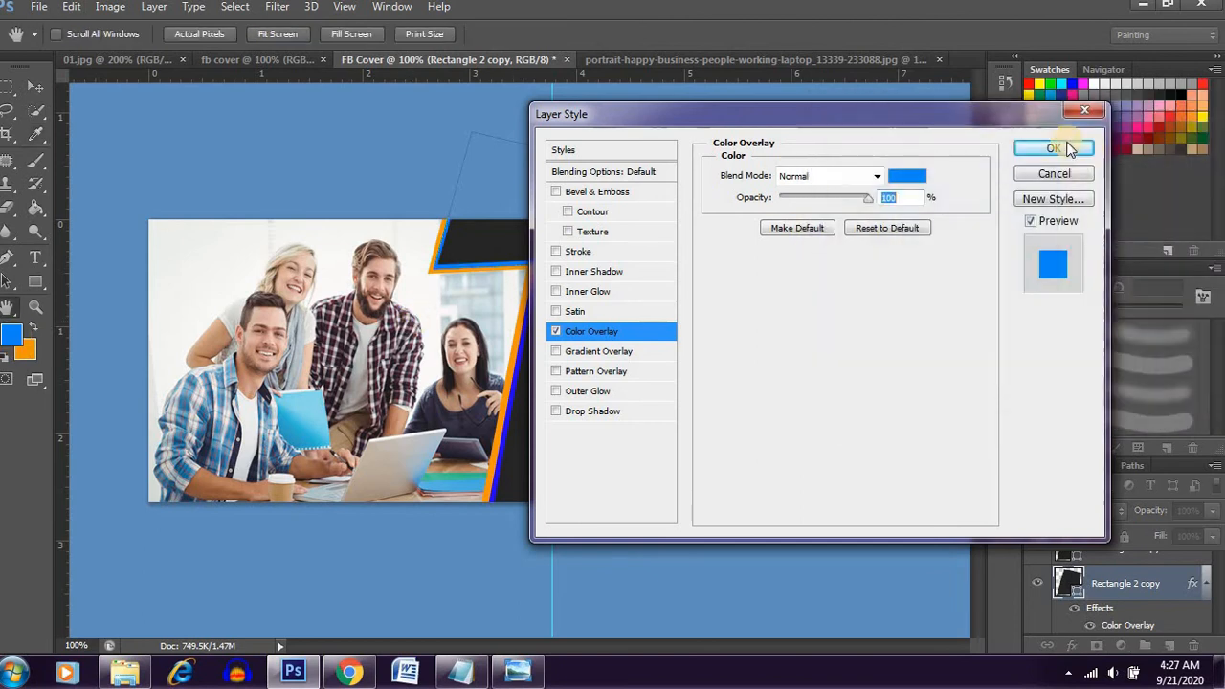
click(1065, 144)
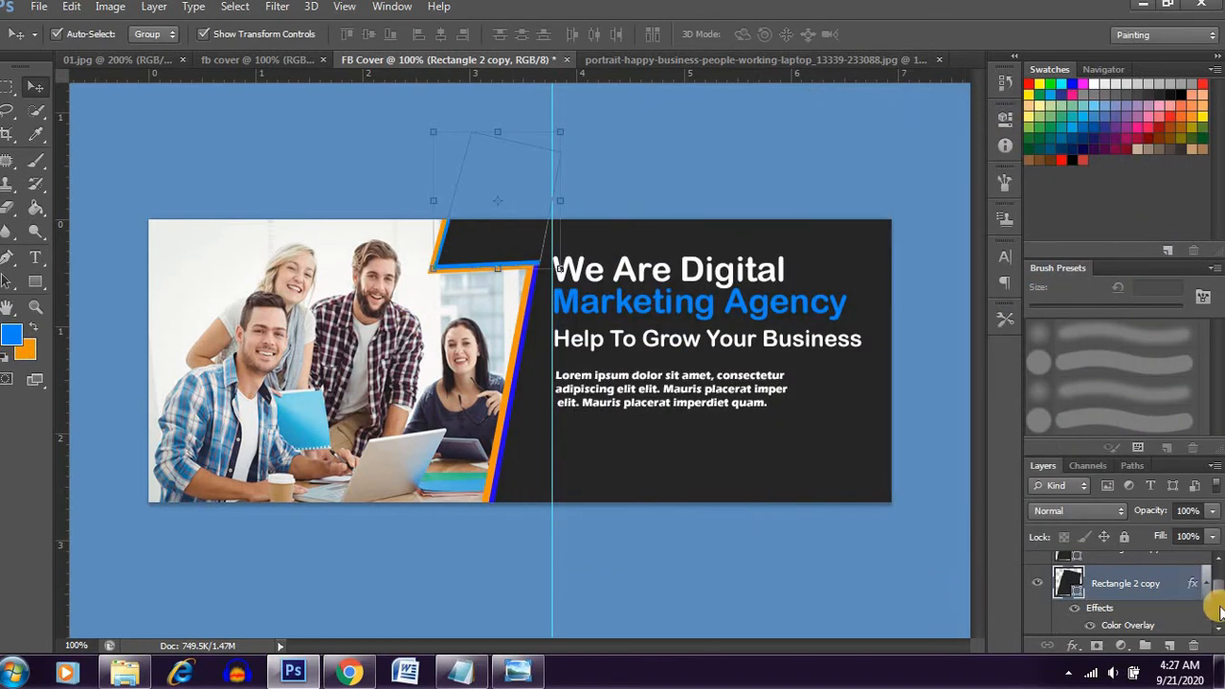
- Change the Color Overlay of the Rectangle 1 copy layer to blue 008afe and deselect it
drag(1220, 595, 1218, 609)
click(1166, 592)
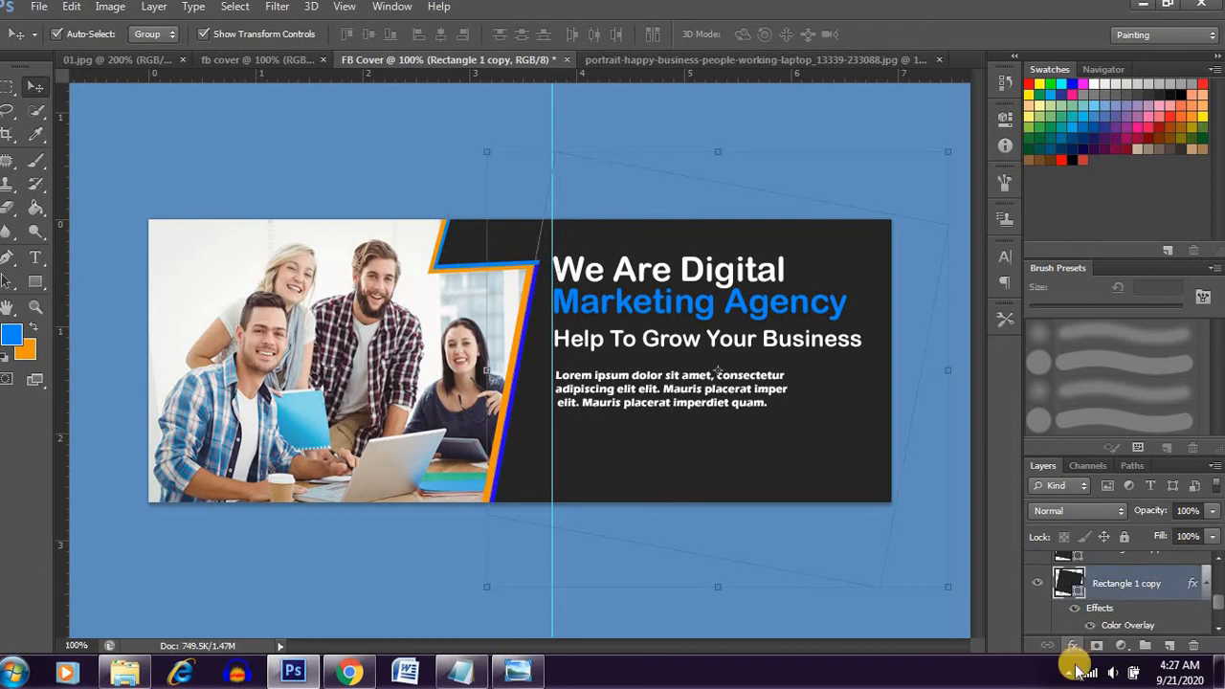
click(1080, 650)
click(1086, 555)
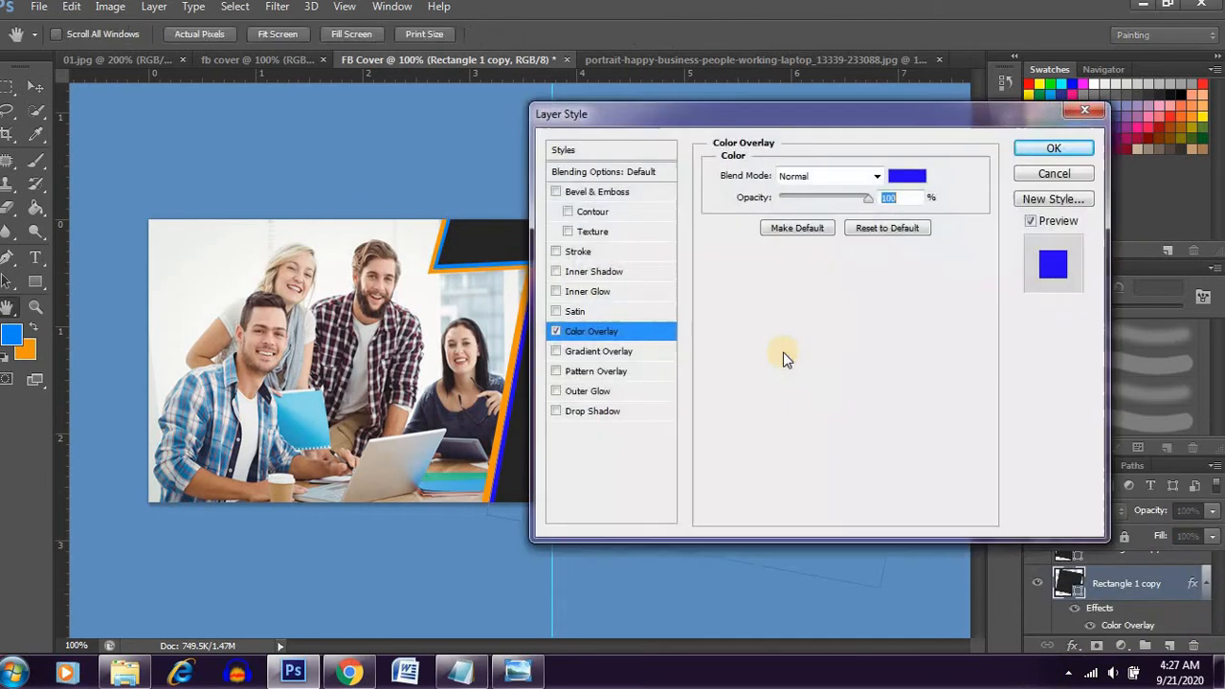
click(917, 175)
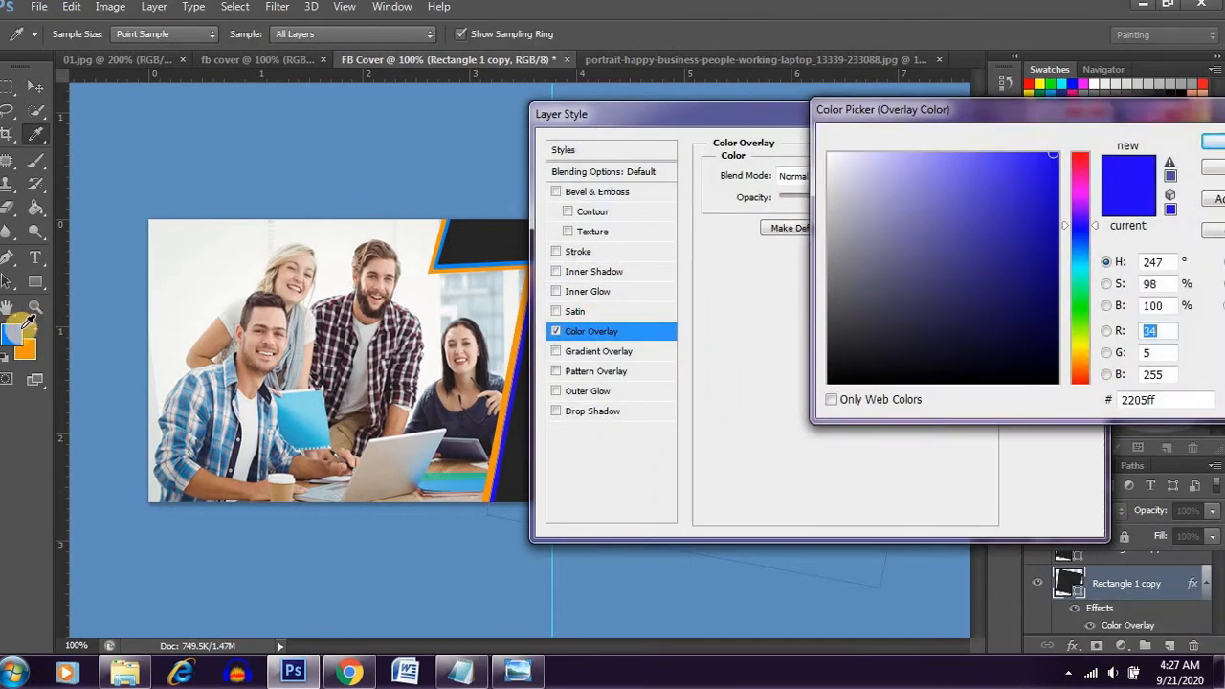
click(14, 335)
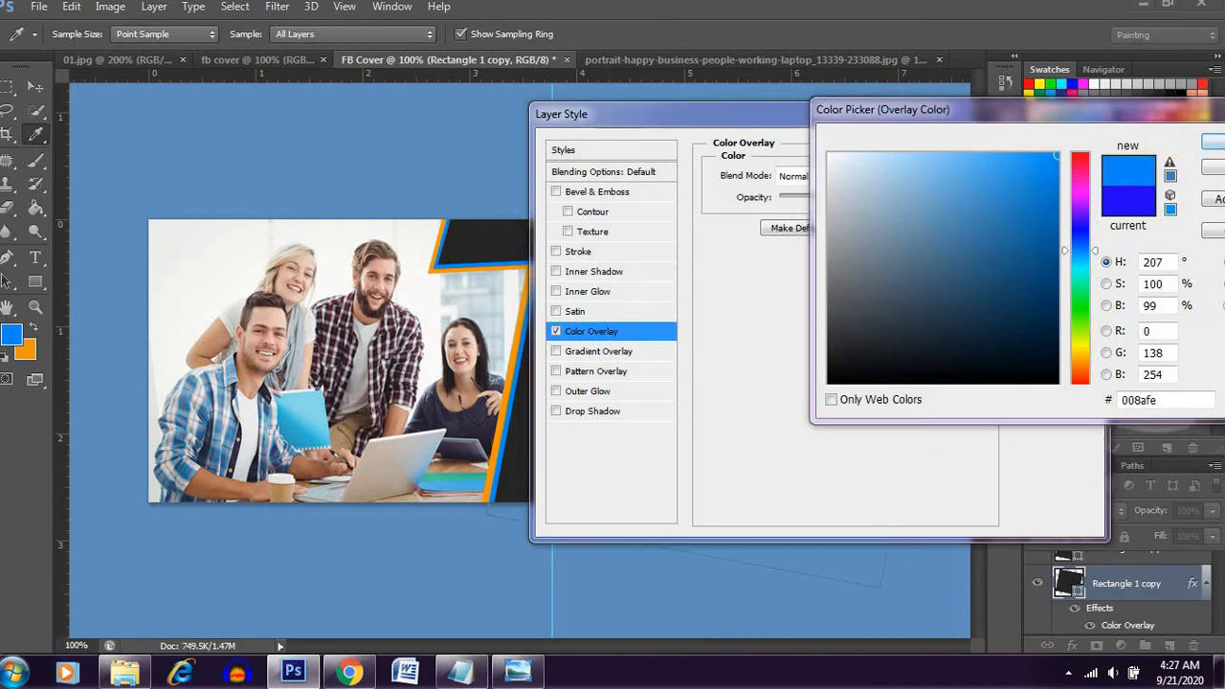
drag(1182, 110, 1020, 110)
click(1127, 167)
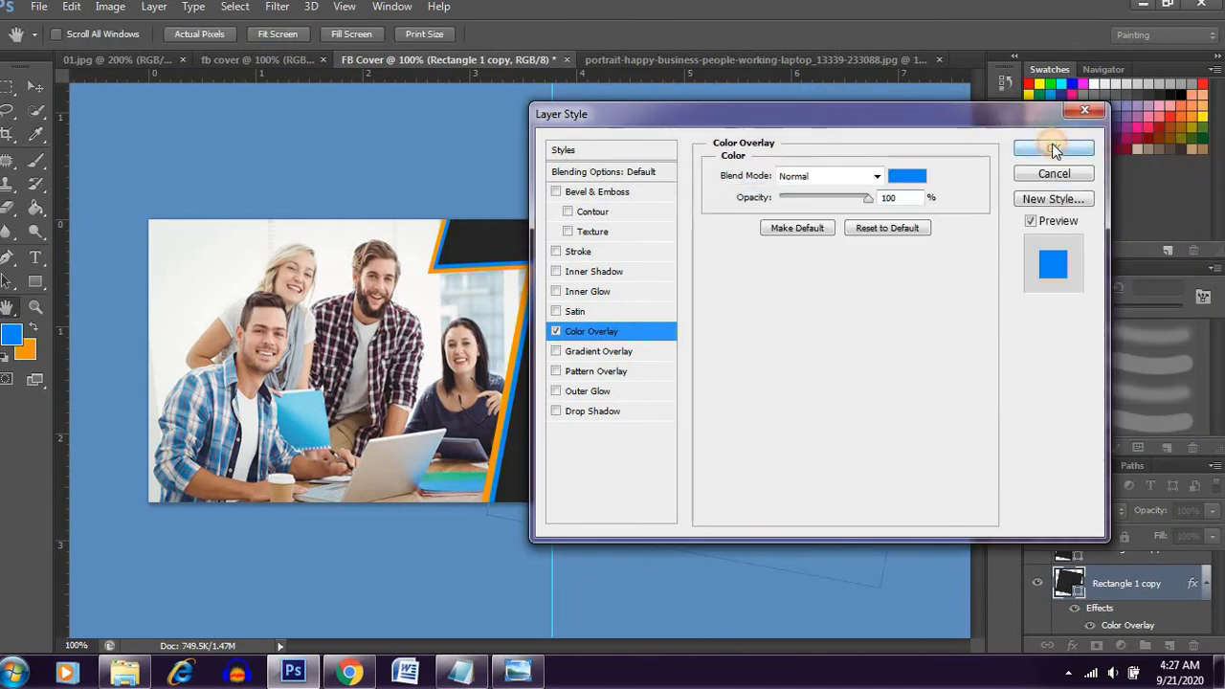
click(1053, 147)
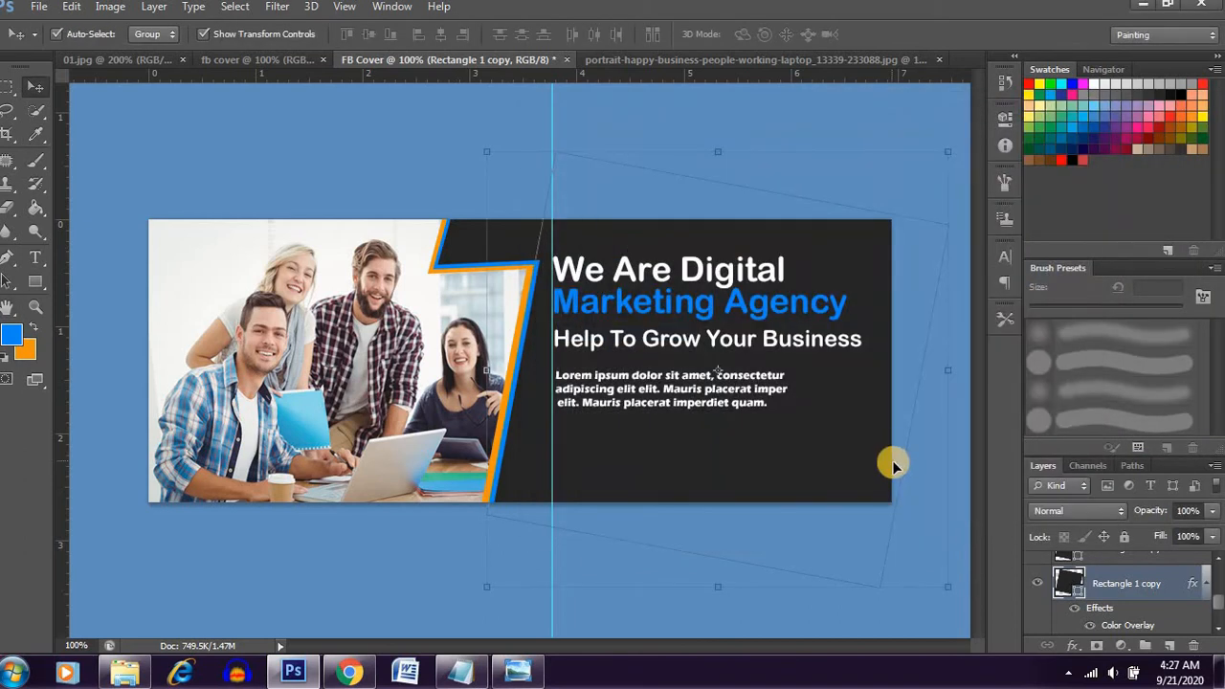
click(723, 627)
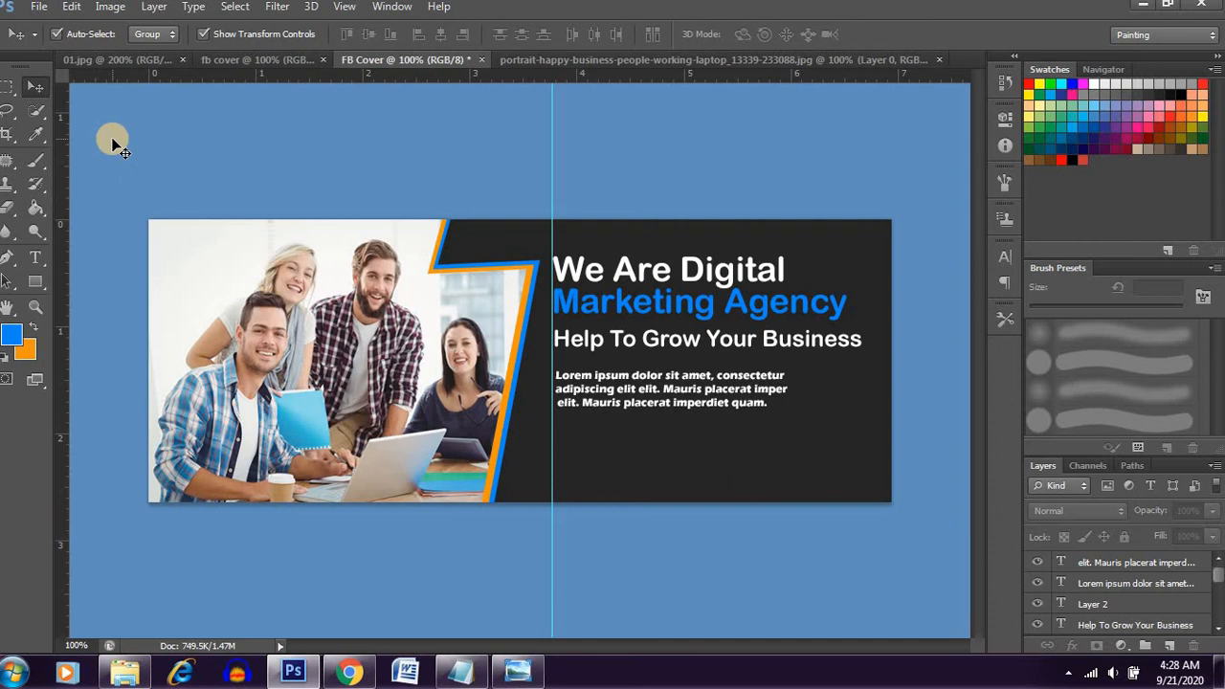
- Draw a blue rectangle about 130 × 36 px below the paragraph and fit it against the guide, scaled to 93.08% × 88.89%
click(35, 281)
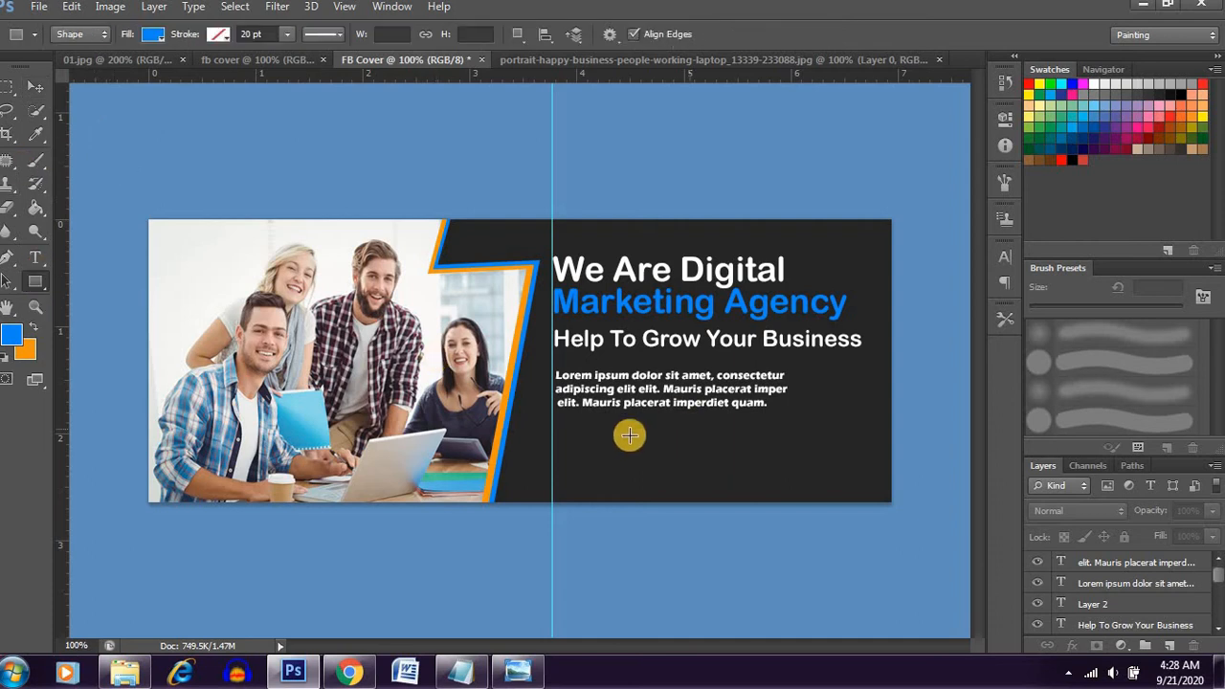
drag(510, 409, 628, 445)
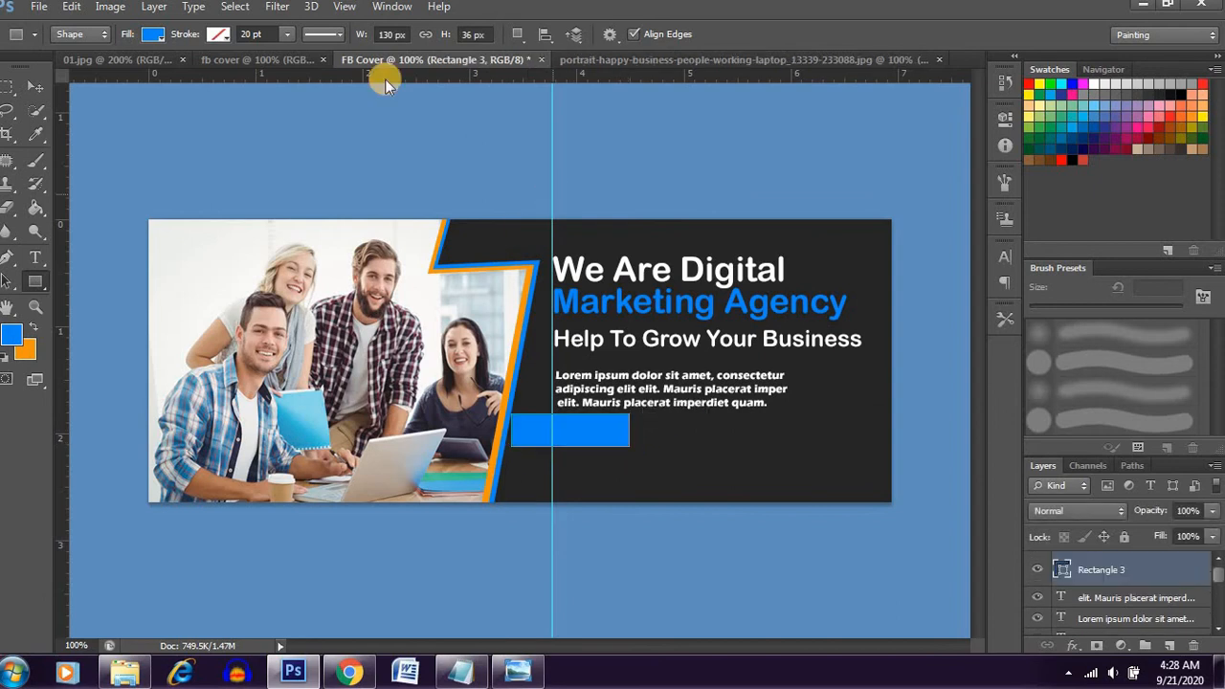
click(38, 94)
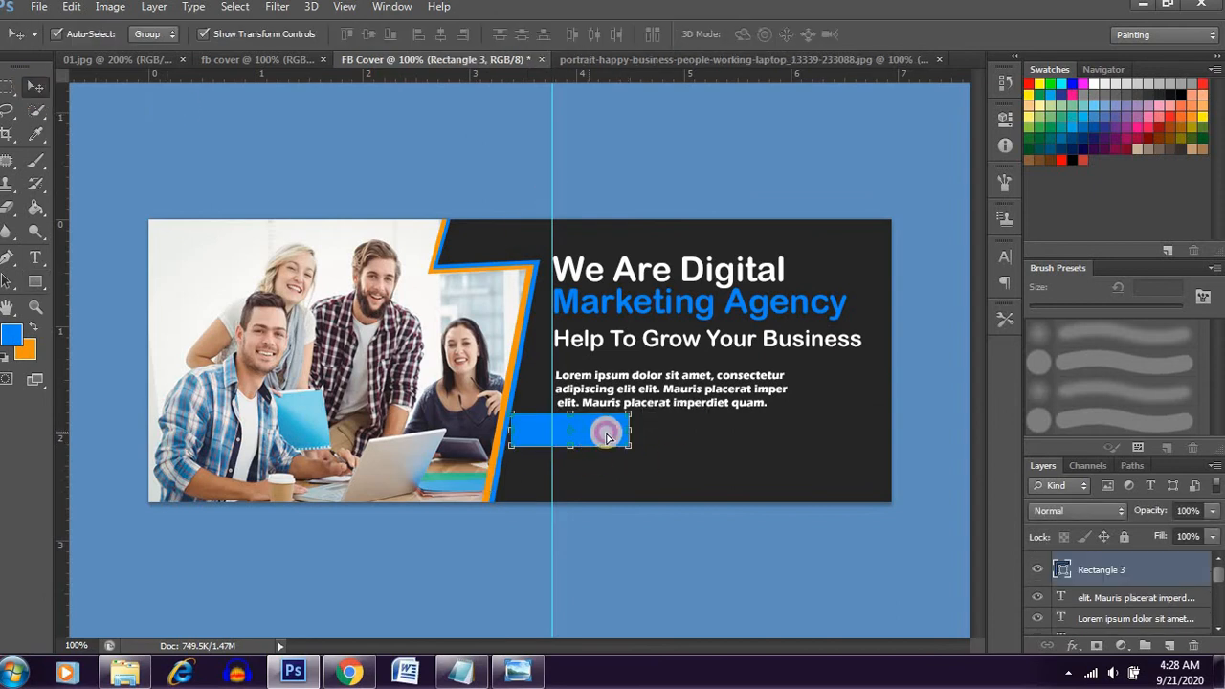
drag(586, 432, 660, 454)
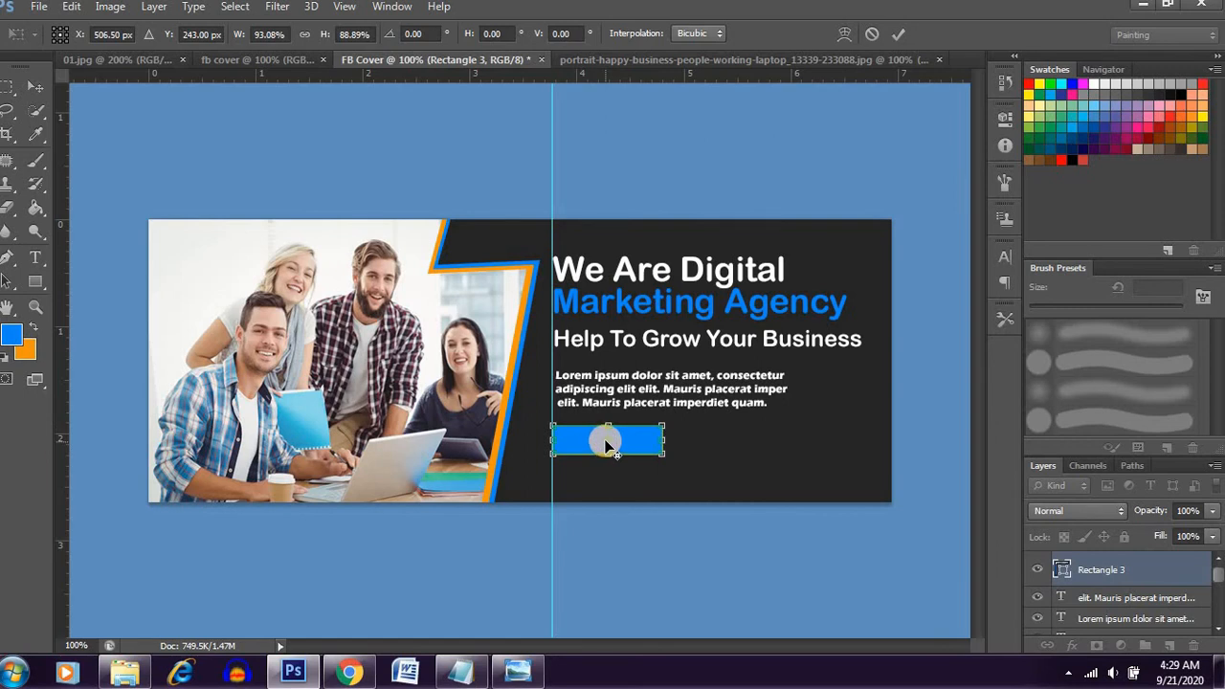
click(36, 85)
click(504, 261)
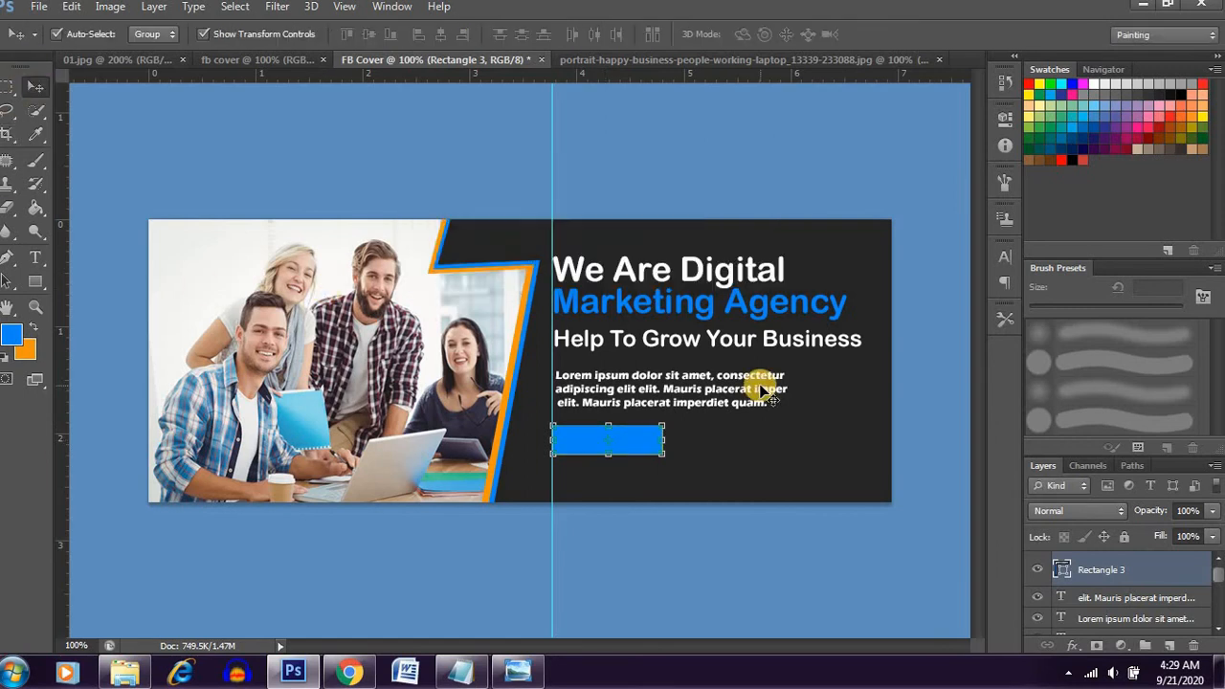
- Move the three lorem ipsum lines up beneath "Help To Grow Your Business", aligned to the guide and evenly spaced
mouse_move(763, 390)
mouse_down()
mouse_move(771, 377)
mouse_move(743, 400)
mouse_up()
click(752, 407)
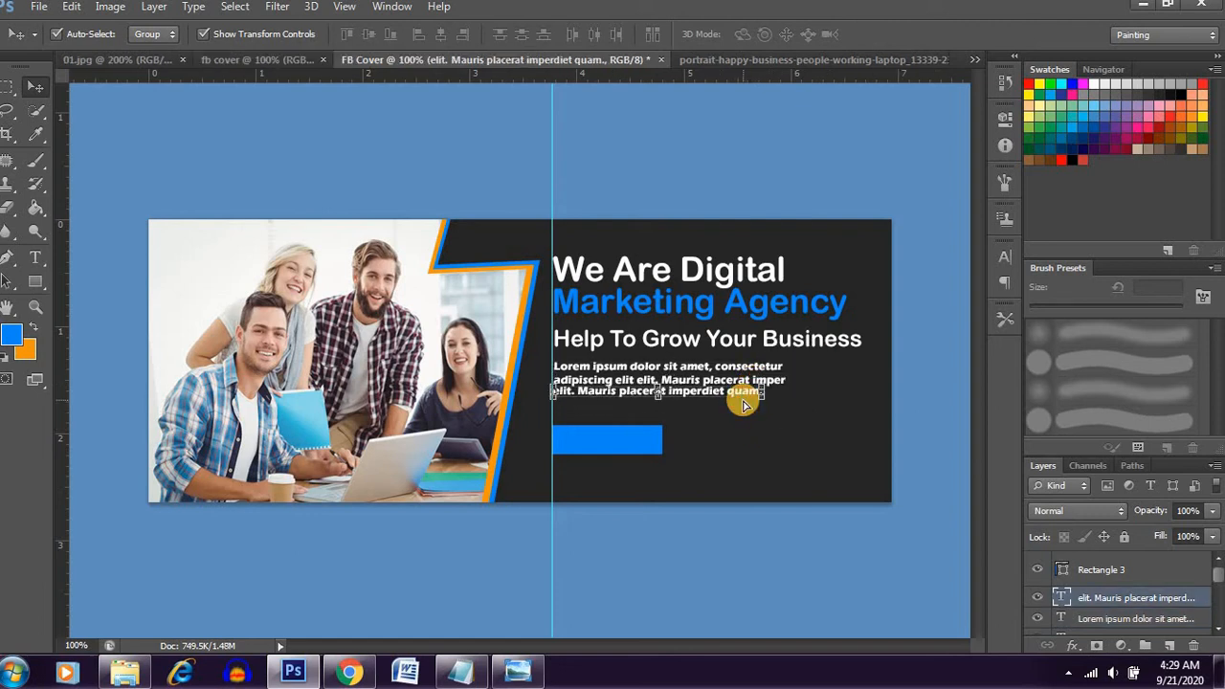
key(ctrl+plus)
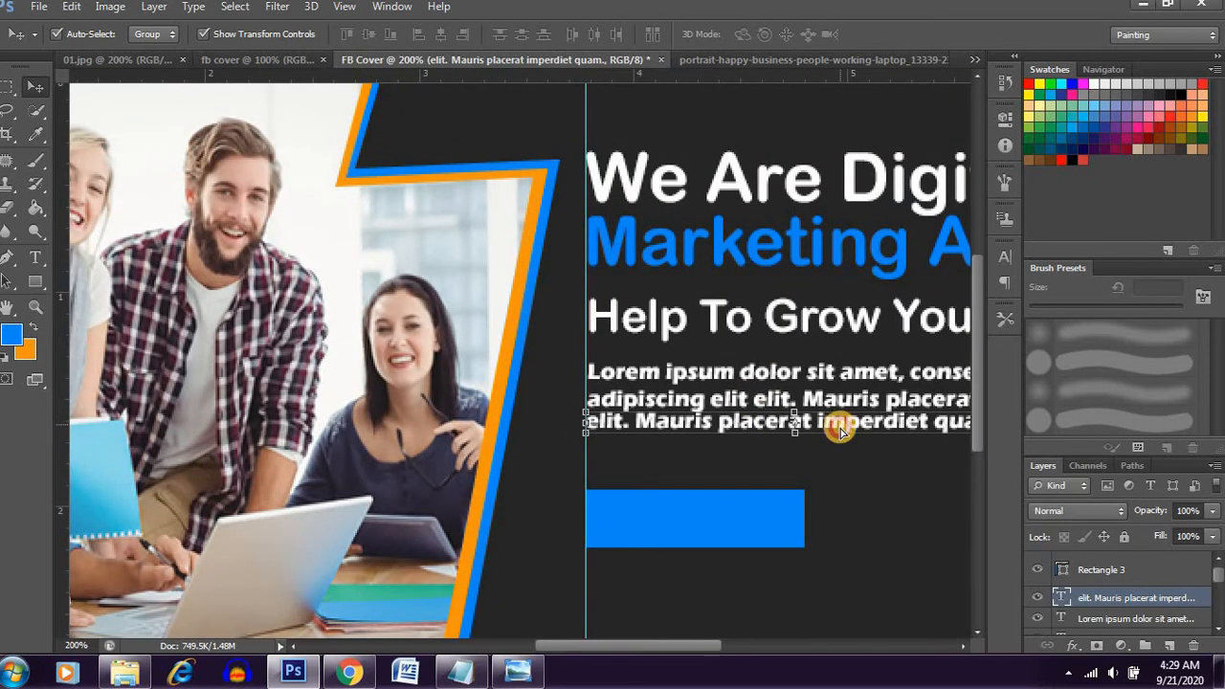
drag(840, 431, 830, 438)
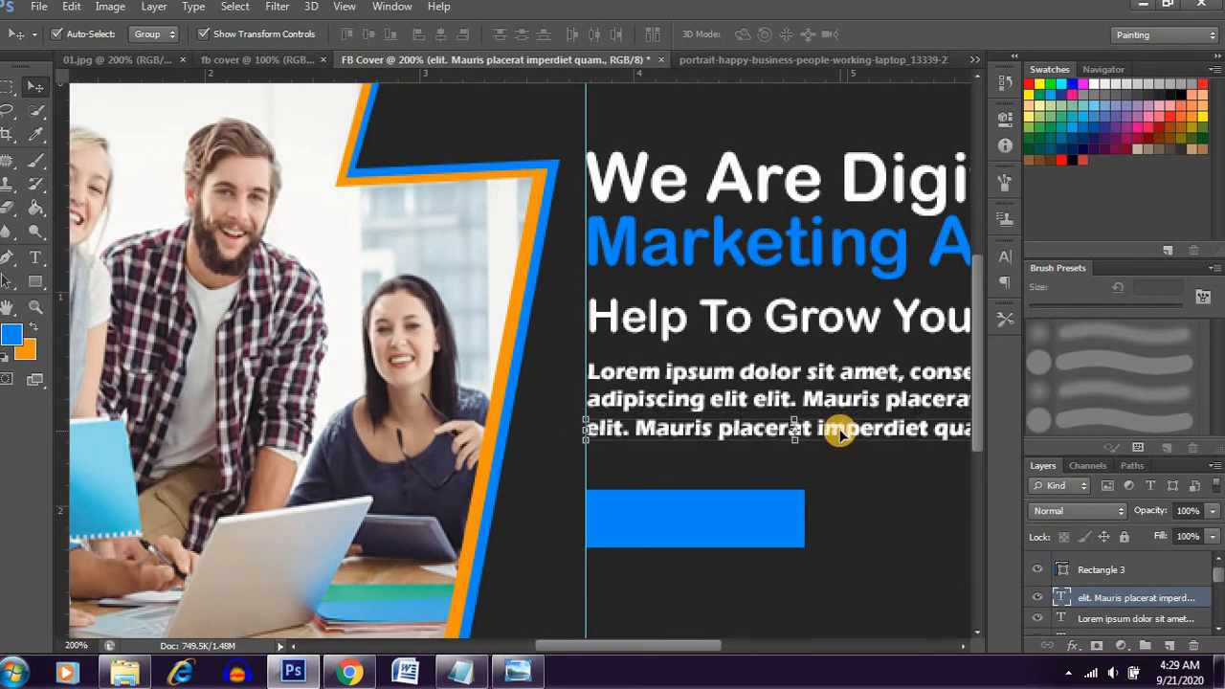
click(798, 680)
click(832, 565)
key(ctrl+minus)
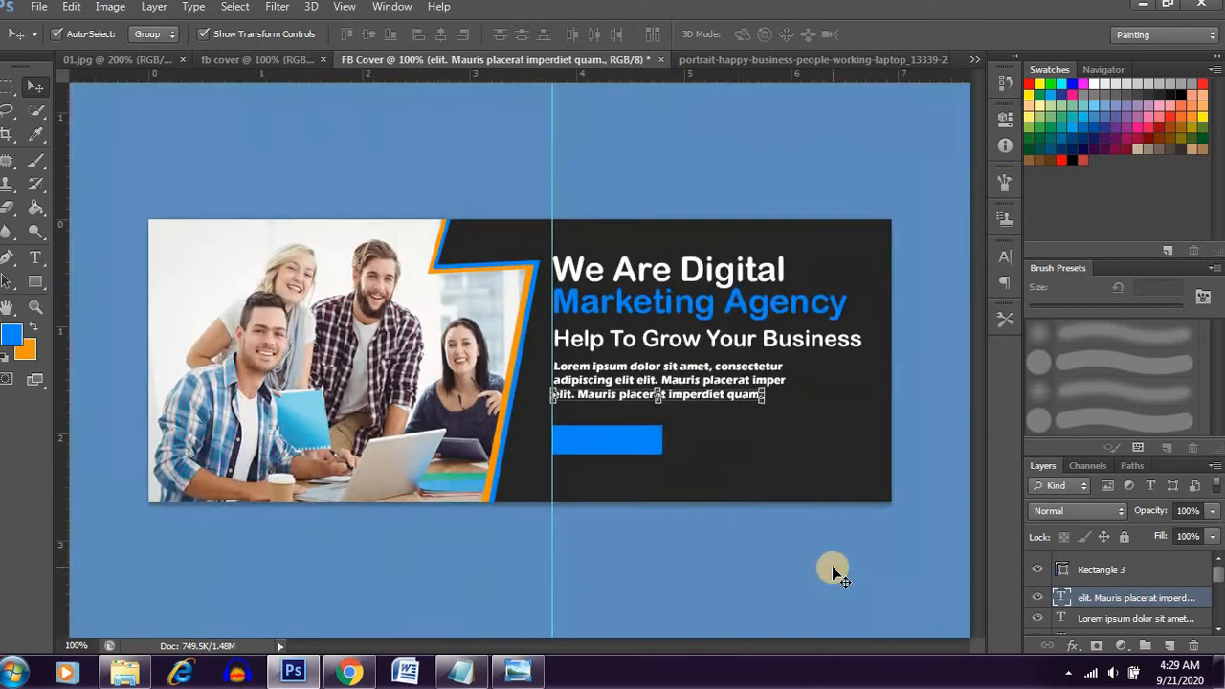
click(140, 160)
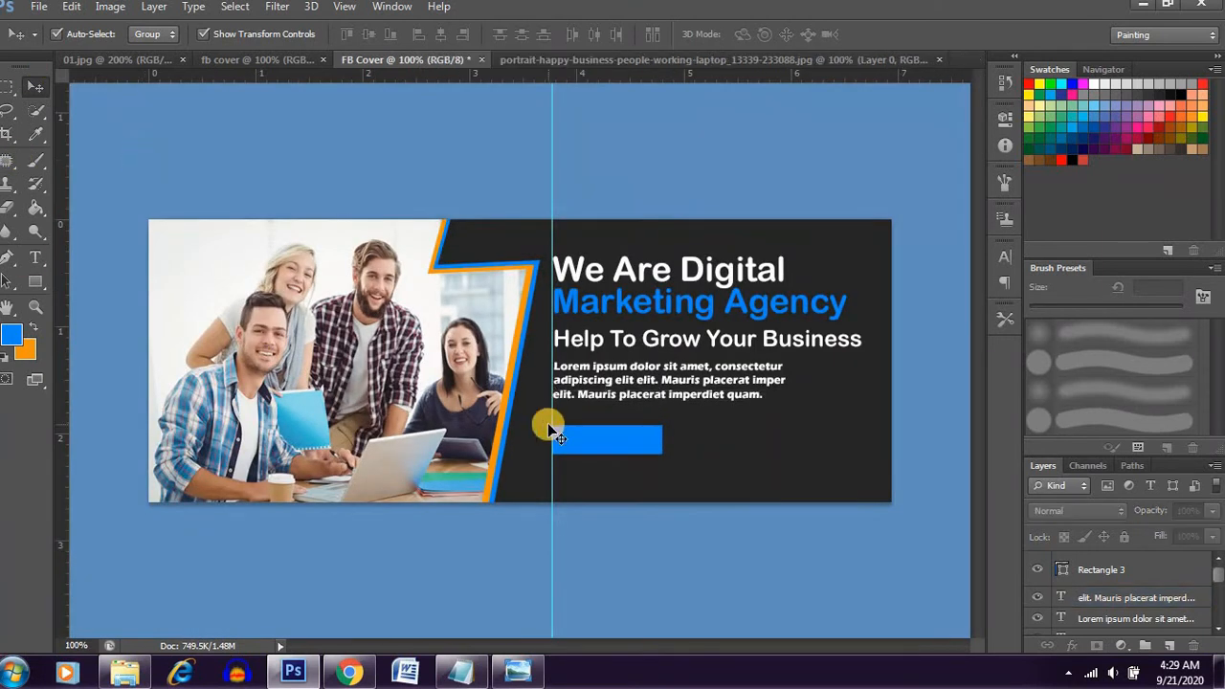
- Move the blue rectangle up closer to the paragraph, keeping it against the guide
drag(620, 438, 647, 431)
click(676, 580)
click(709, 528)
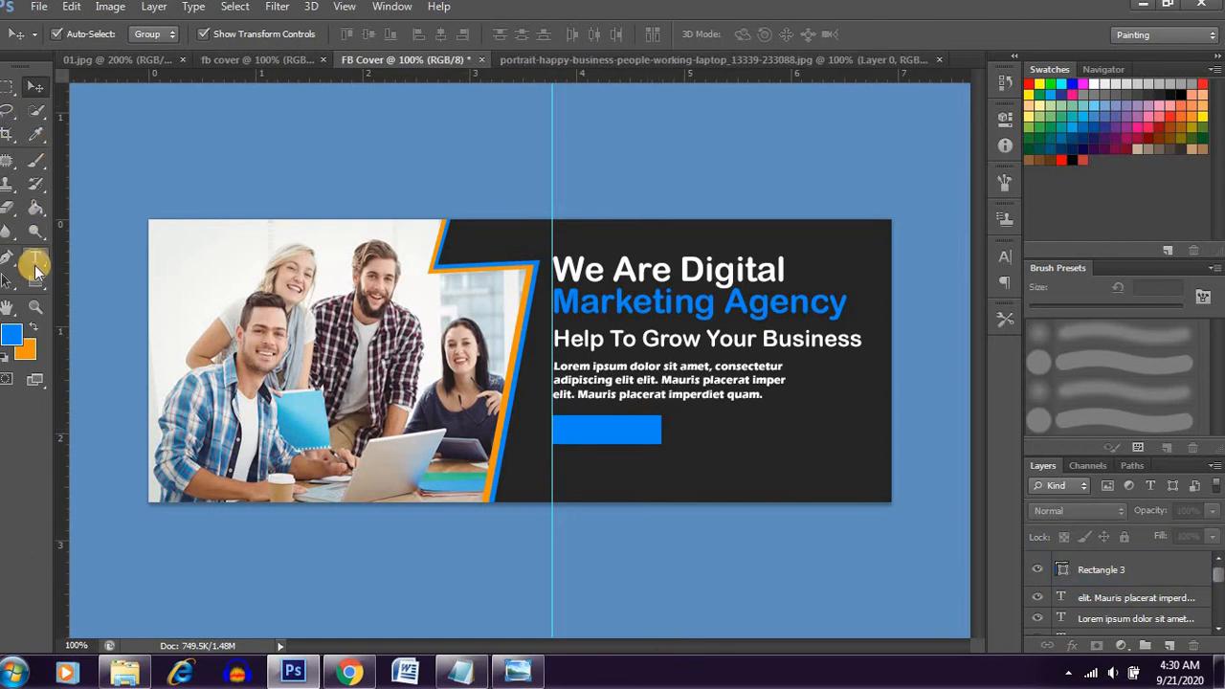
- Add the text "Contact Us" at 4 pt over the blue rectangle and shift it to the right
click(34, 262)
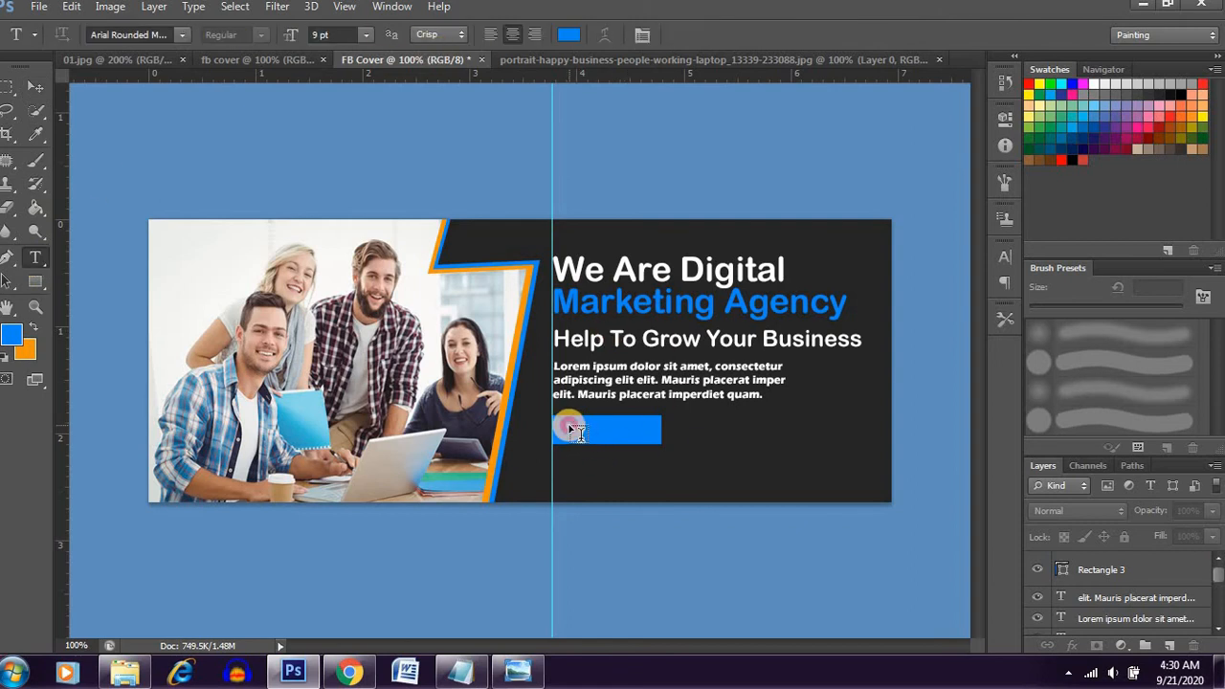
click(572, 431)
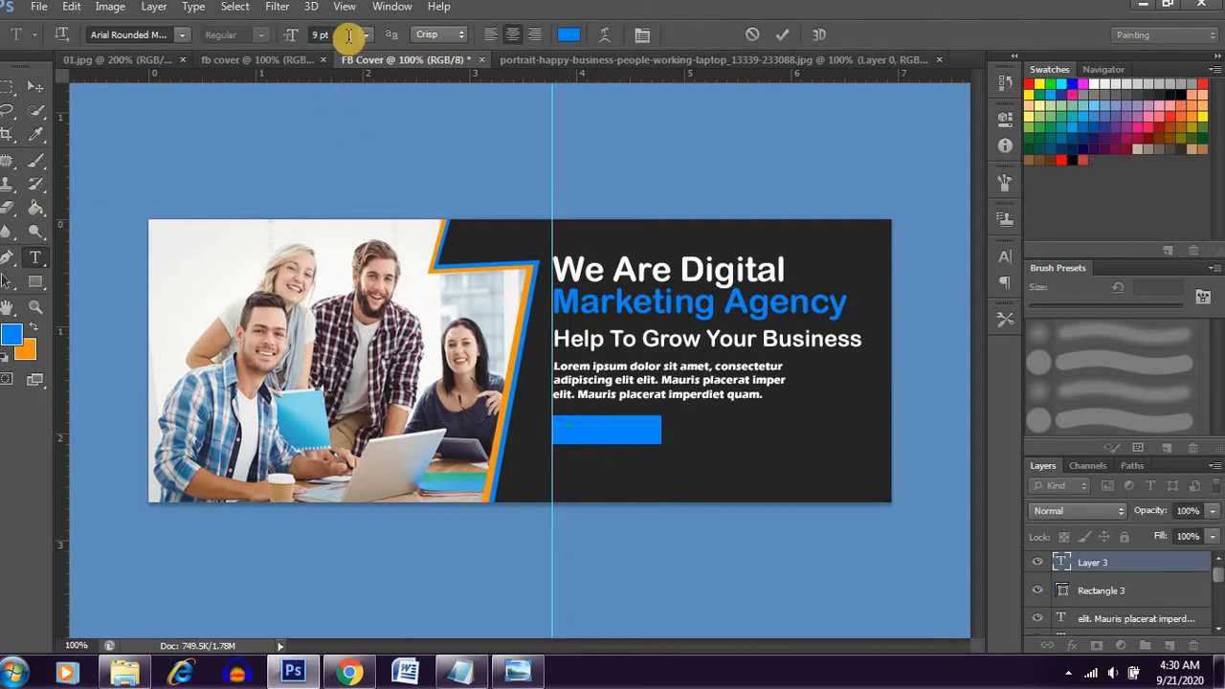
click(319, 34)
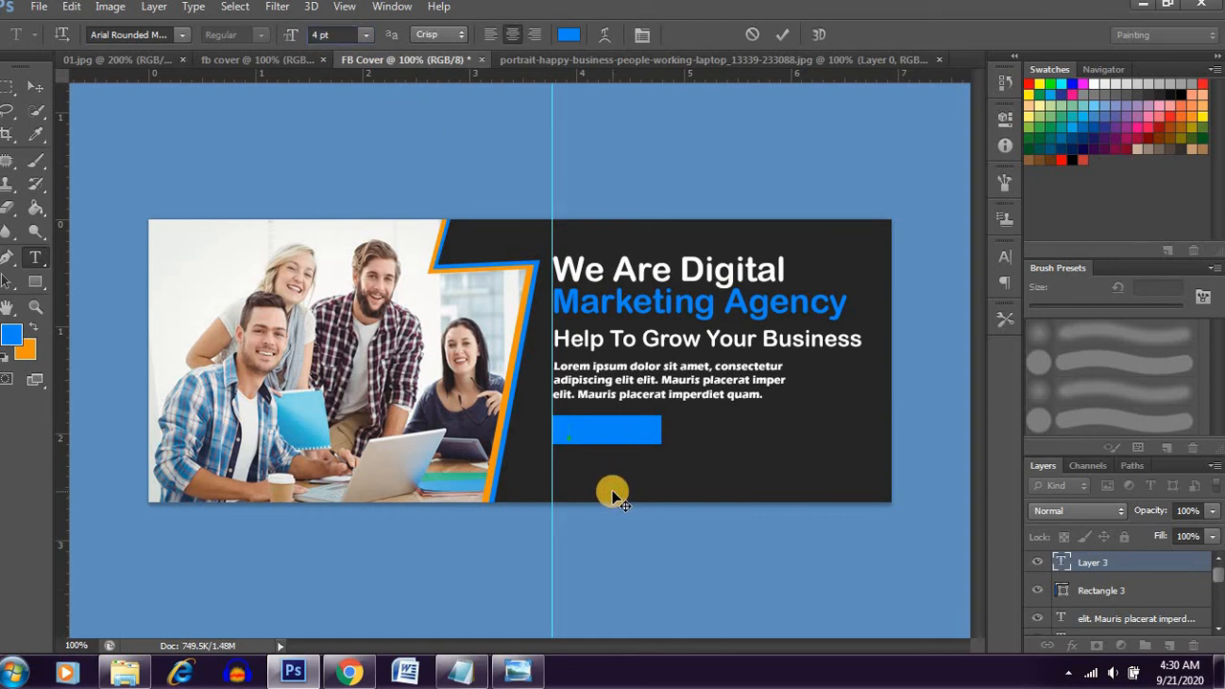
text(Contact Us)
drag(611, 490, 683, 488)
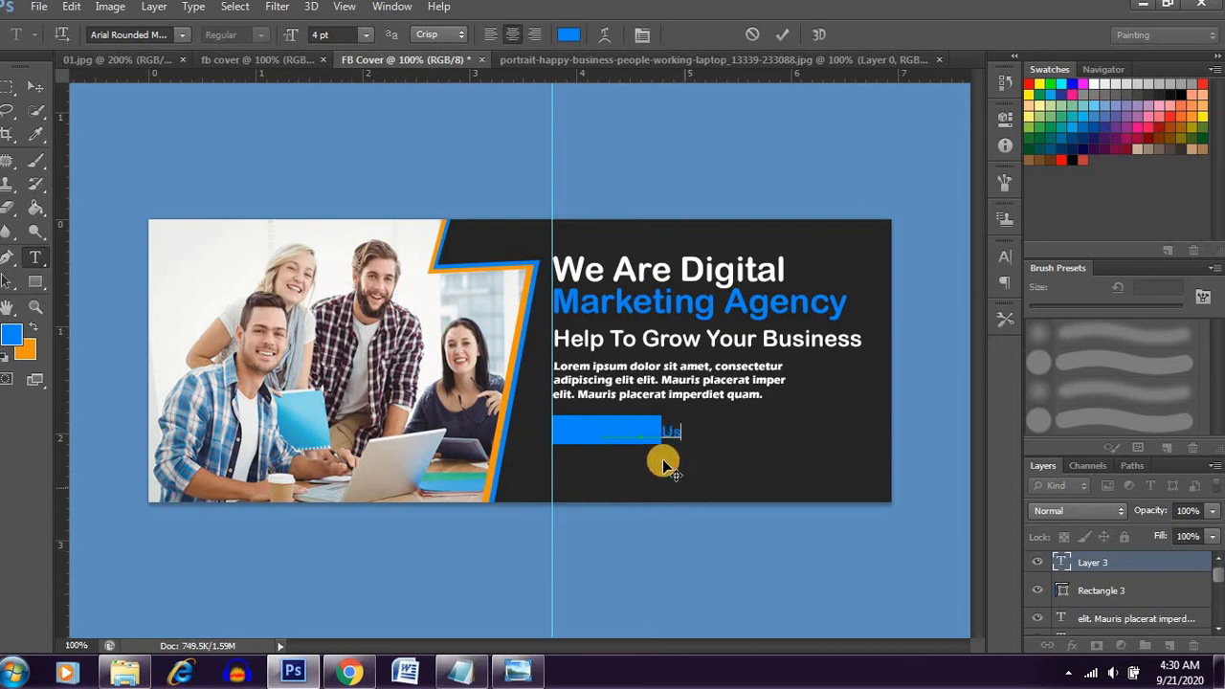
- Recolor the "Contact Us" text to white, ffffff
drag(578, 433, 542, 426)
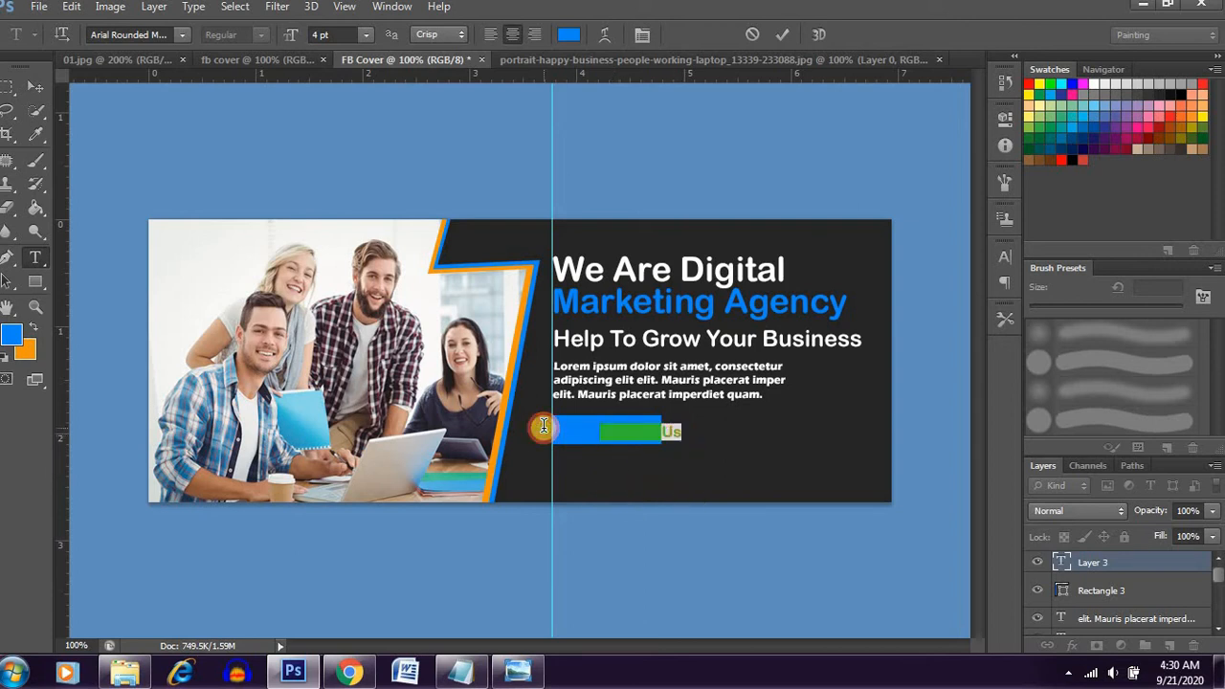
click(568, 35)
drag(728, 197, 596, 128)
drag(704, 184, 691, 180)
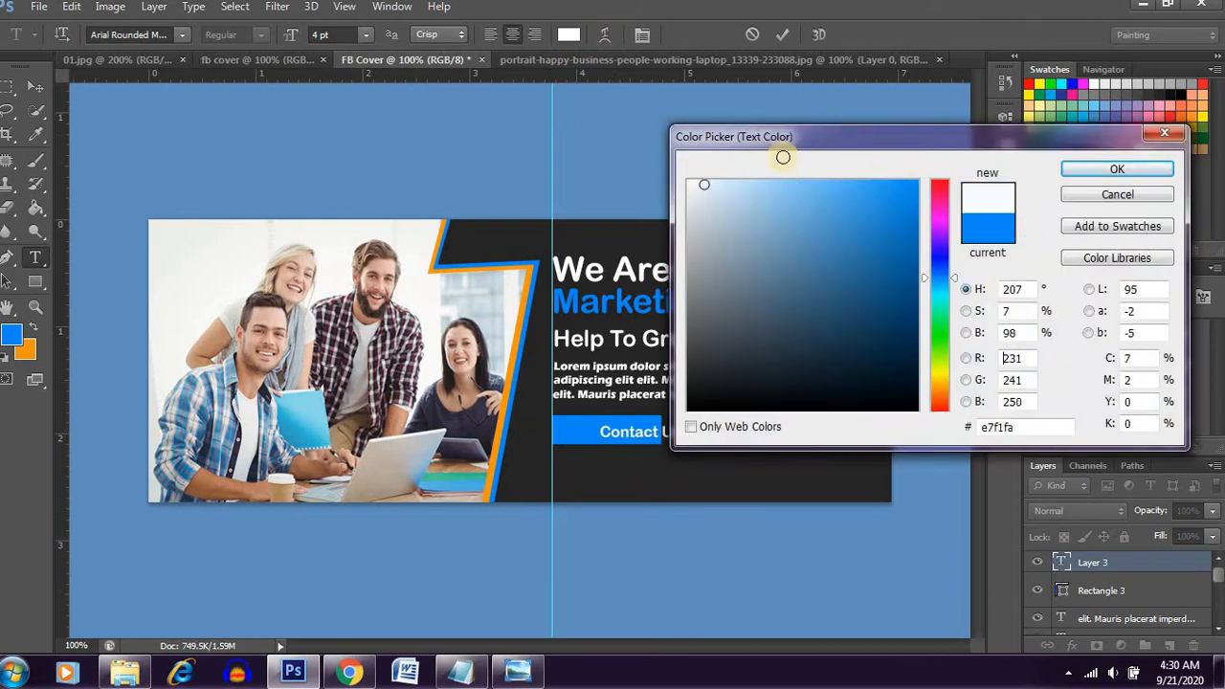
click(688, 181)
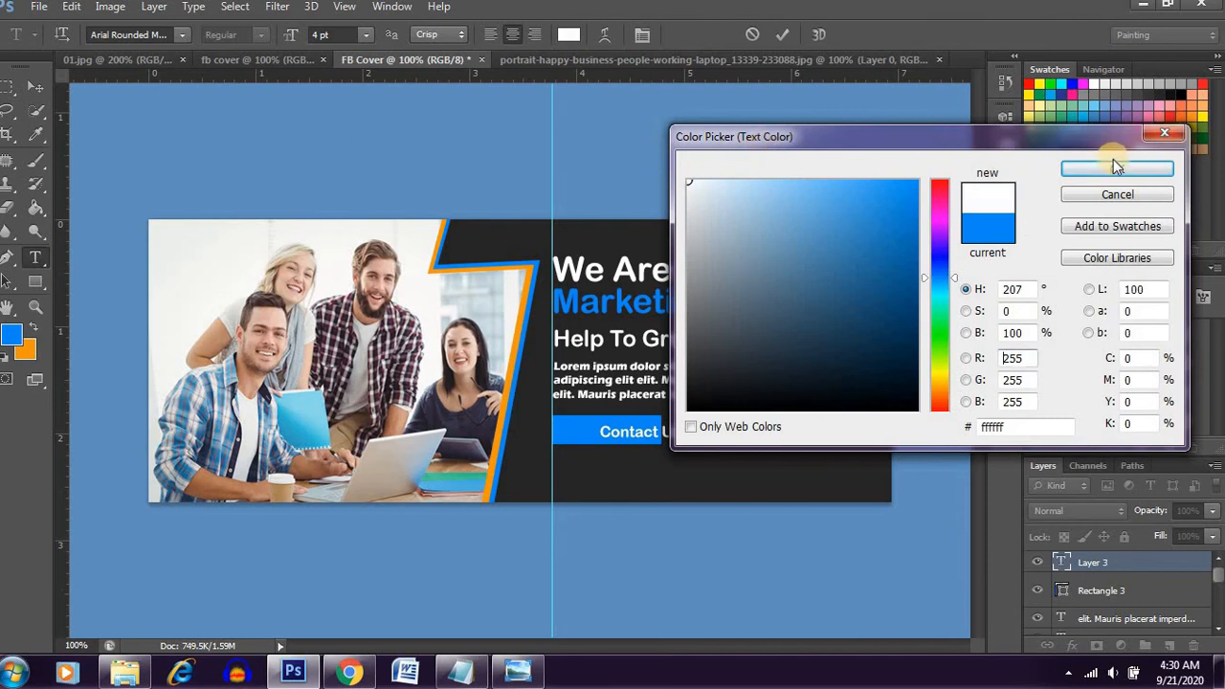
click(1119, 168)
- Move the "Contact Us" text left so that it sits entirely inside the blue rectangle near the guide
drag(673, 471, 644, 465)
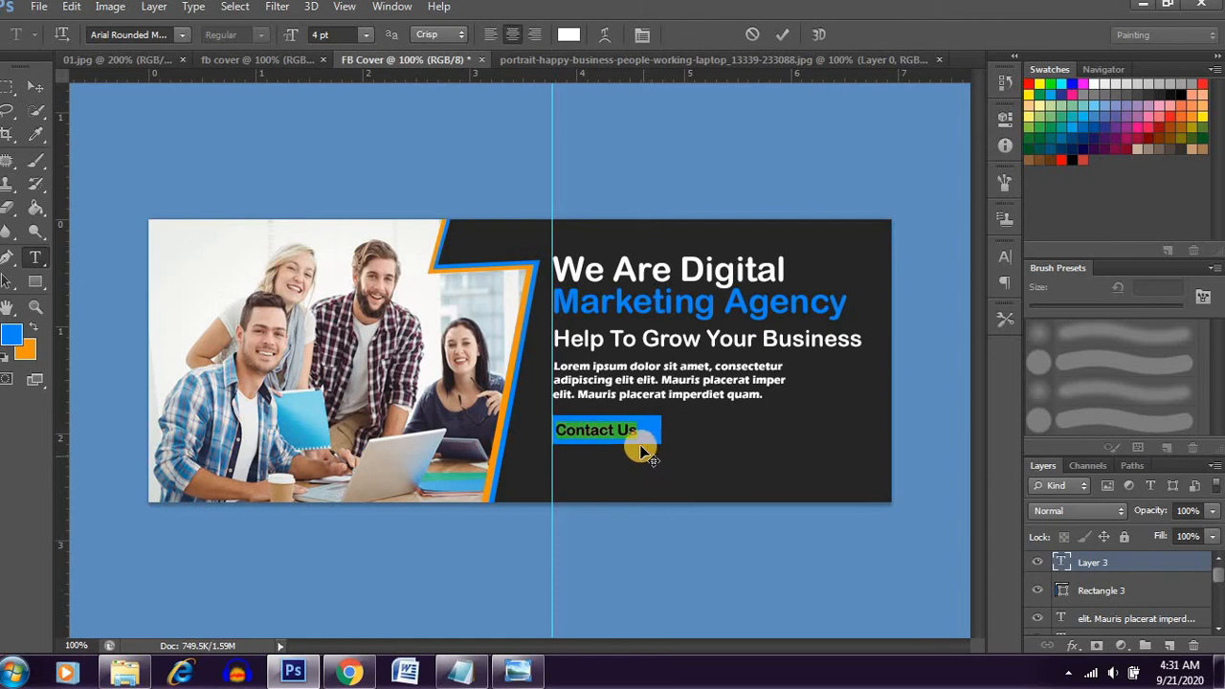
click(641, 468)
drag(643, 429, 546, 430)
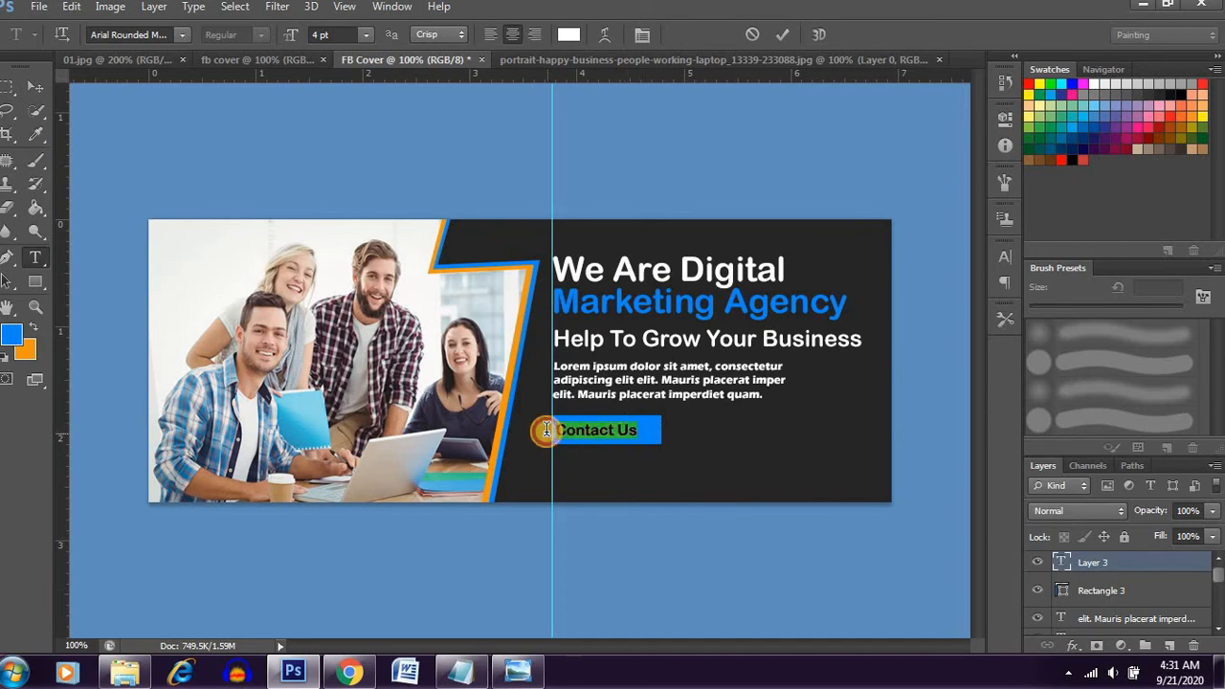
click(631, 432)
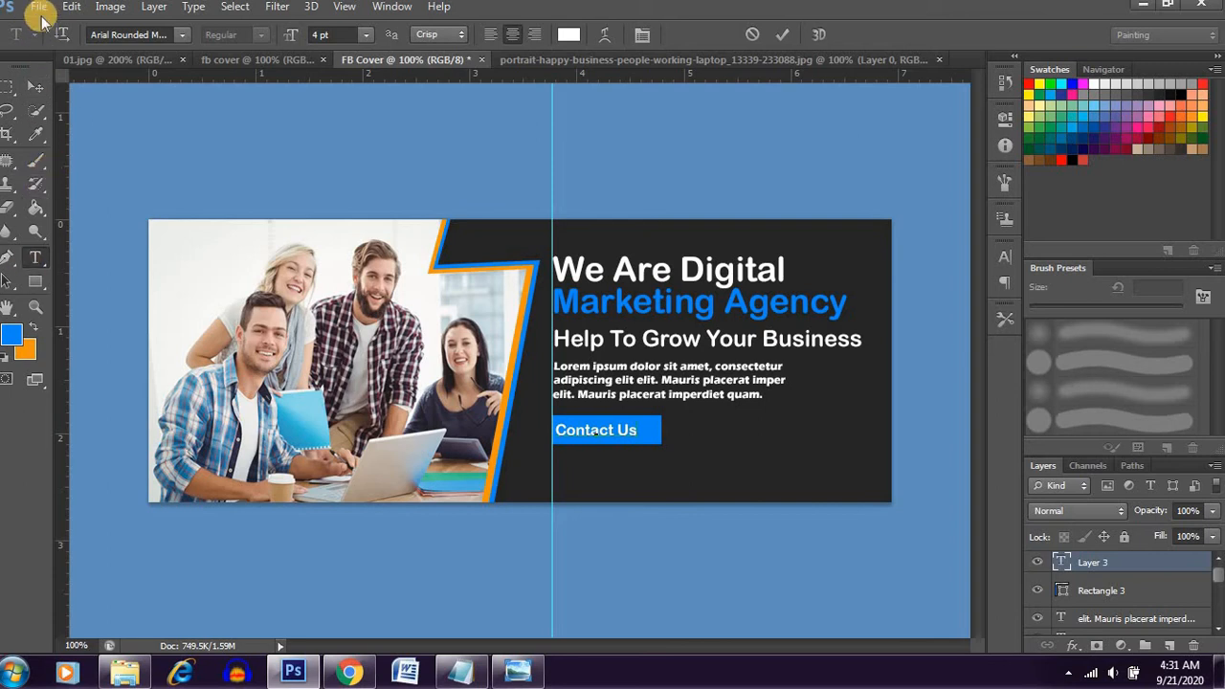
- Bring the black Facebook icon into the cover and scale it to 2.54% × 2.94% below the blue button, against the guide
click(40, 15)
click(317, 163)
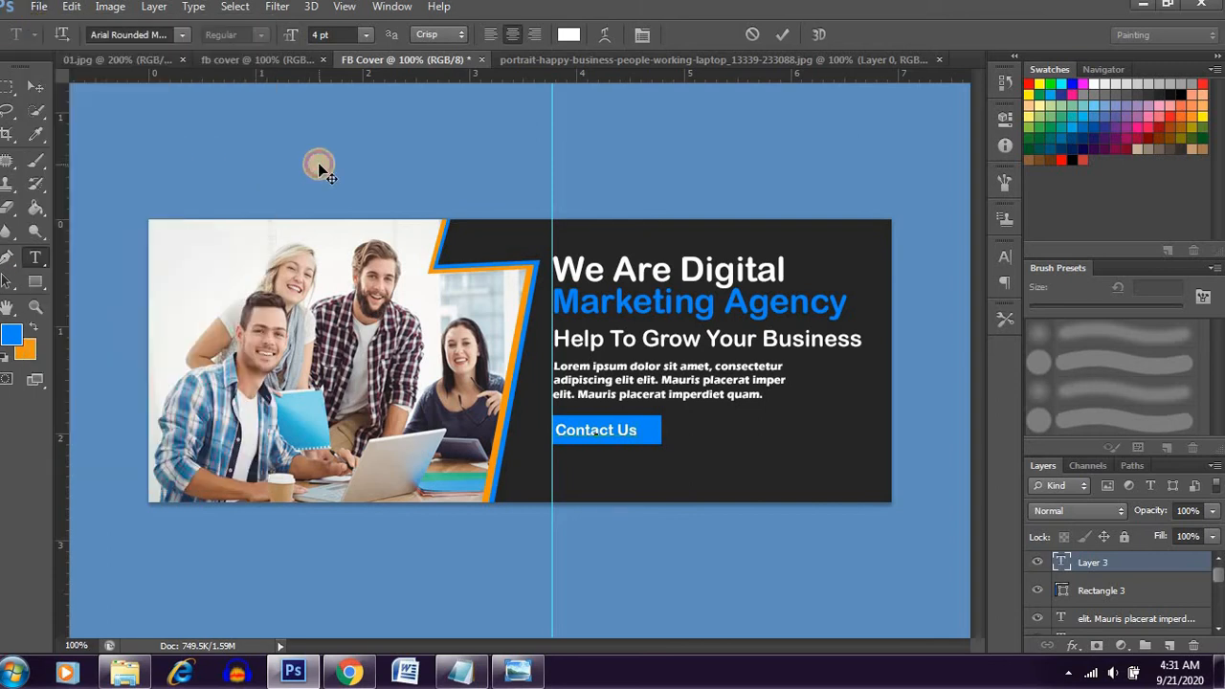
click(29, 91)
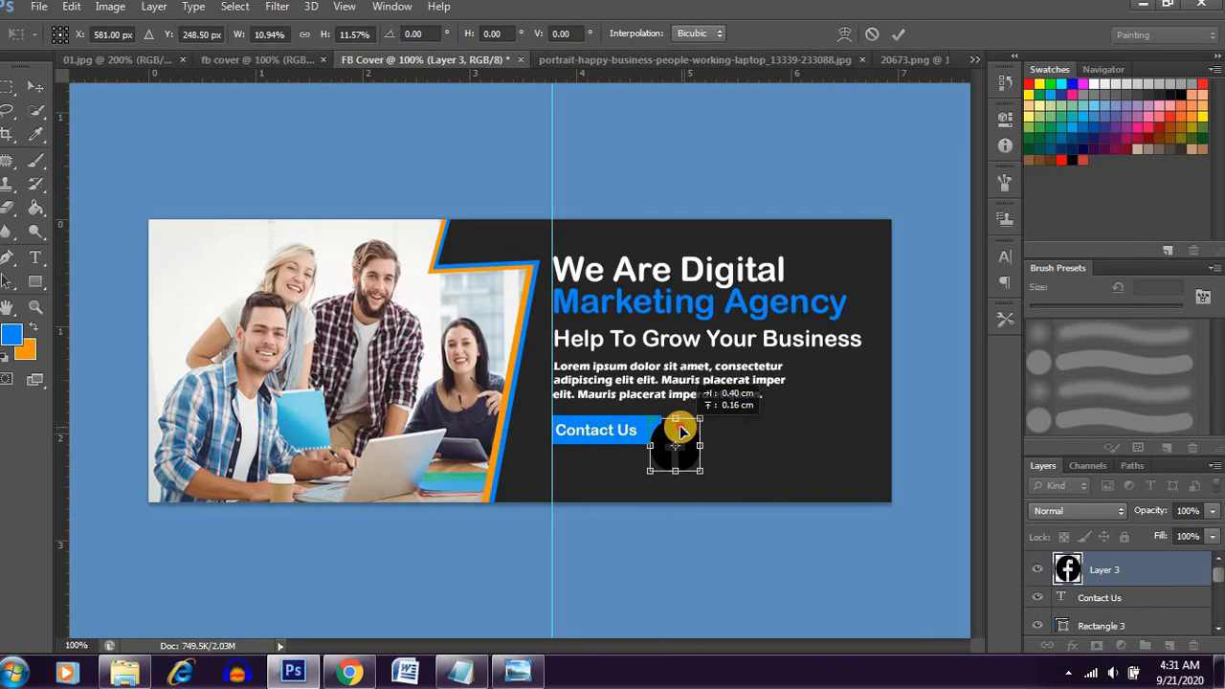
drag(679, 428, 739, 428)
key(ctrl+equal)
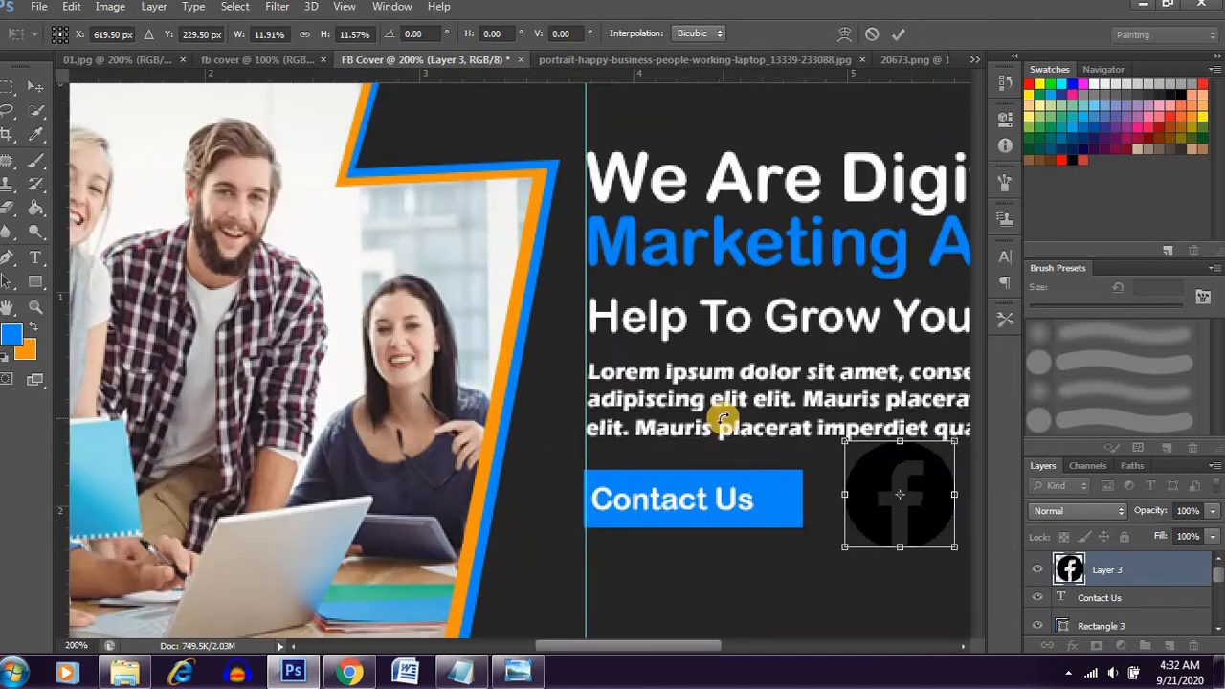
scroll(882, 364, down, 3)
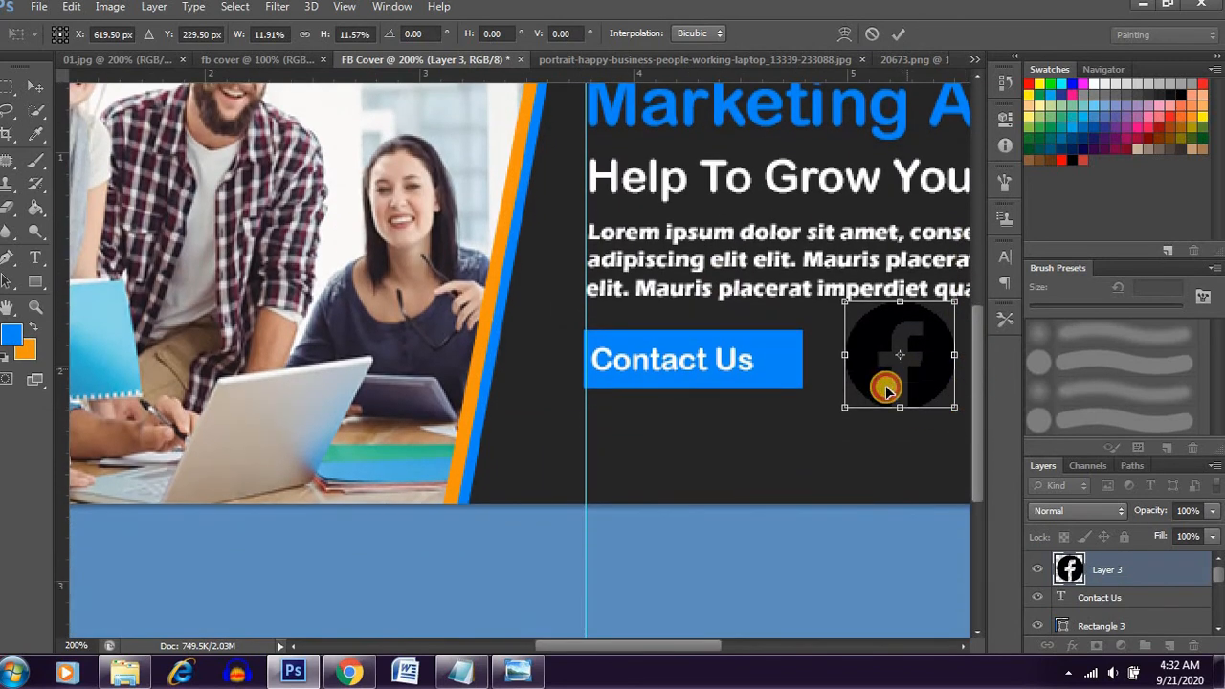
drag(883, 386, 667, 468)
drag(718, 406, 612, 415)
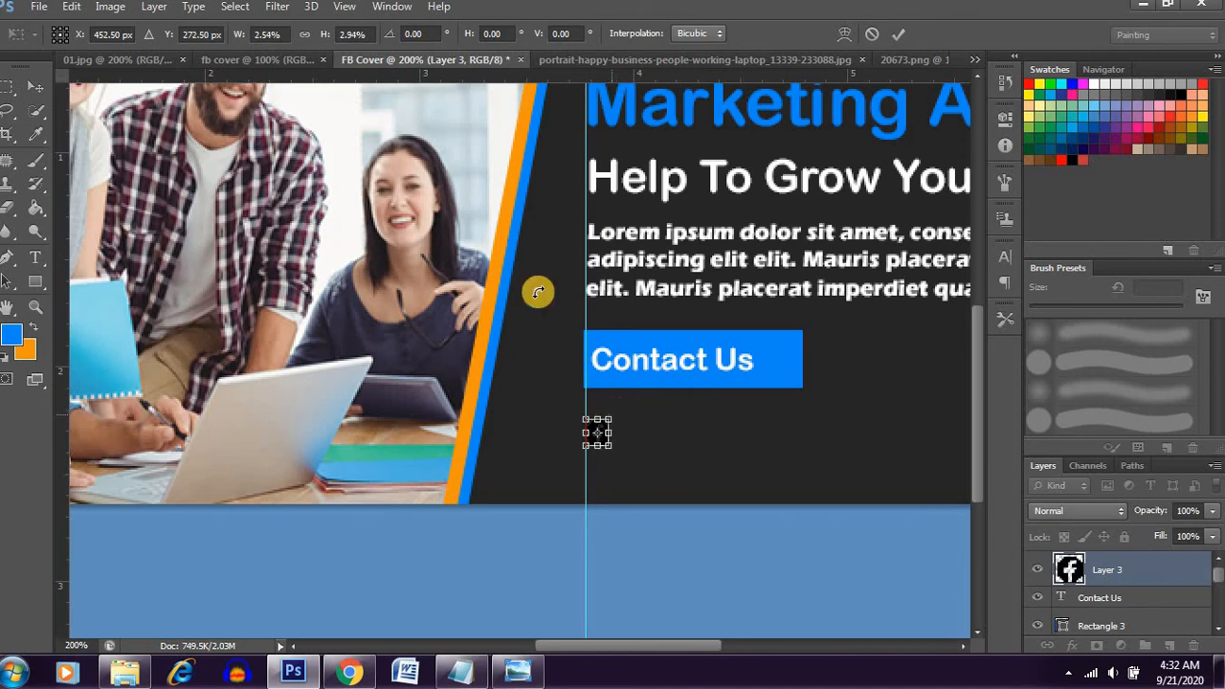
click(34, 86)
click(514, 261)
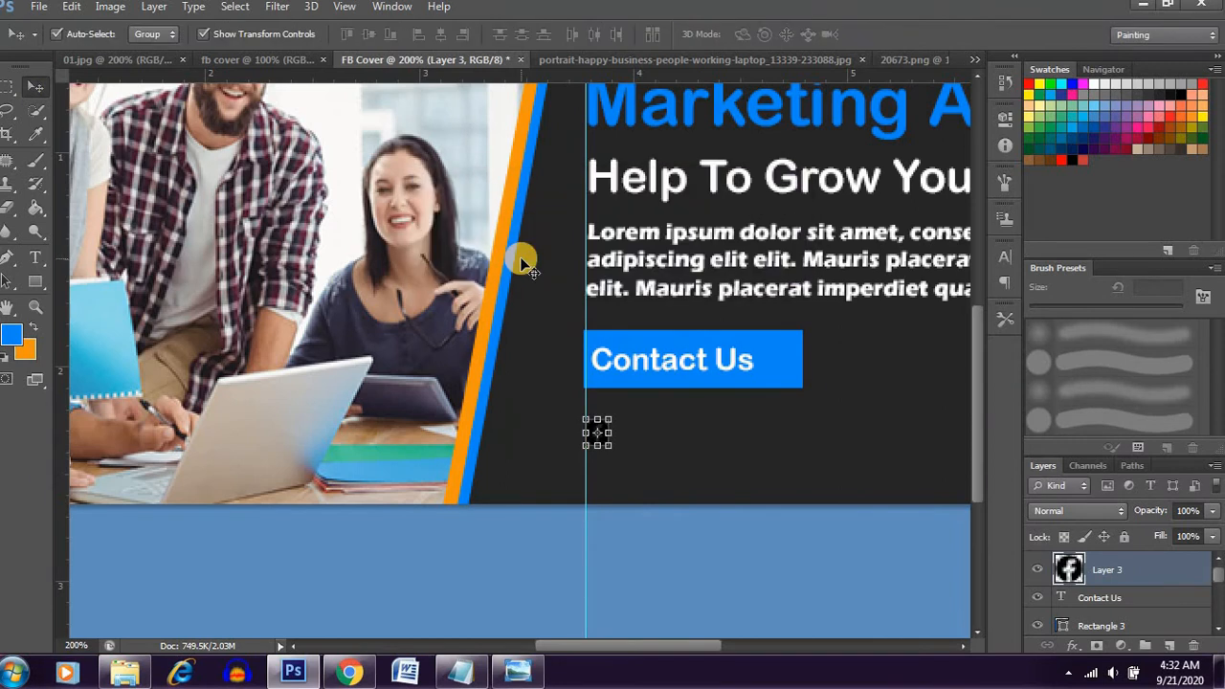
- Apply a Color Overlay in blue 008afe to the Facebook icon, matching the foreground color
click(1079, 645)
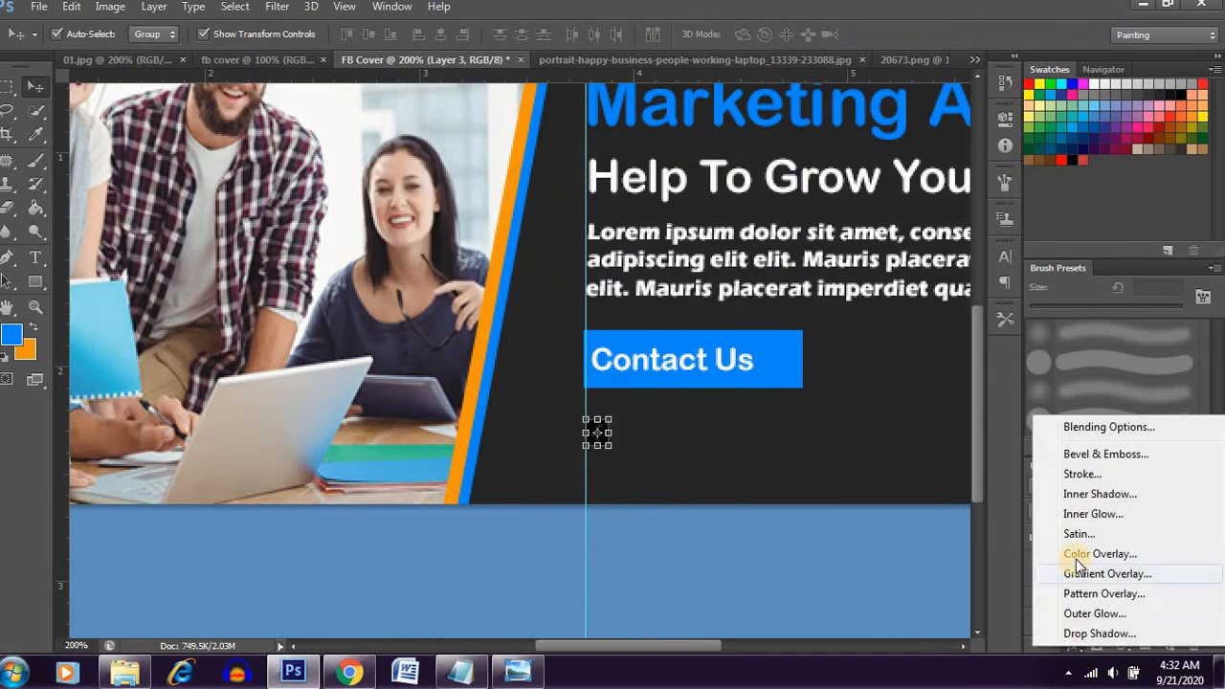
click(1077, 554)
drag(809, 112, 811, 200)
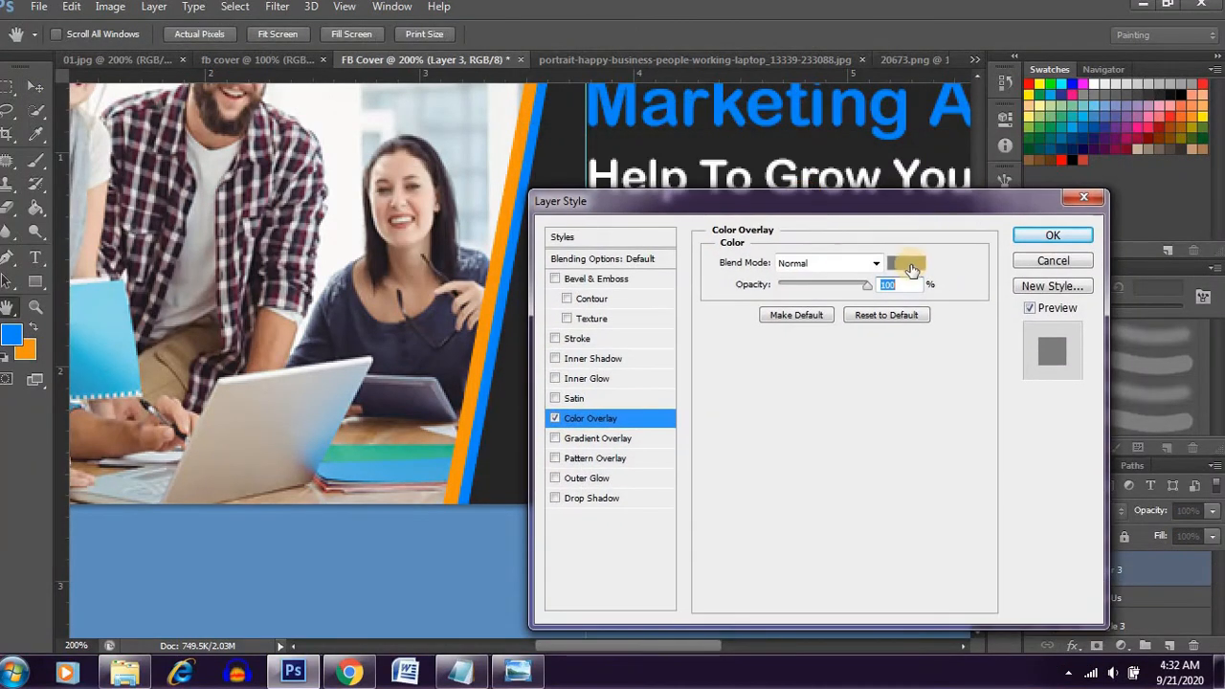
click(906, 263)
click(21, 334)
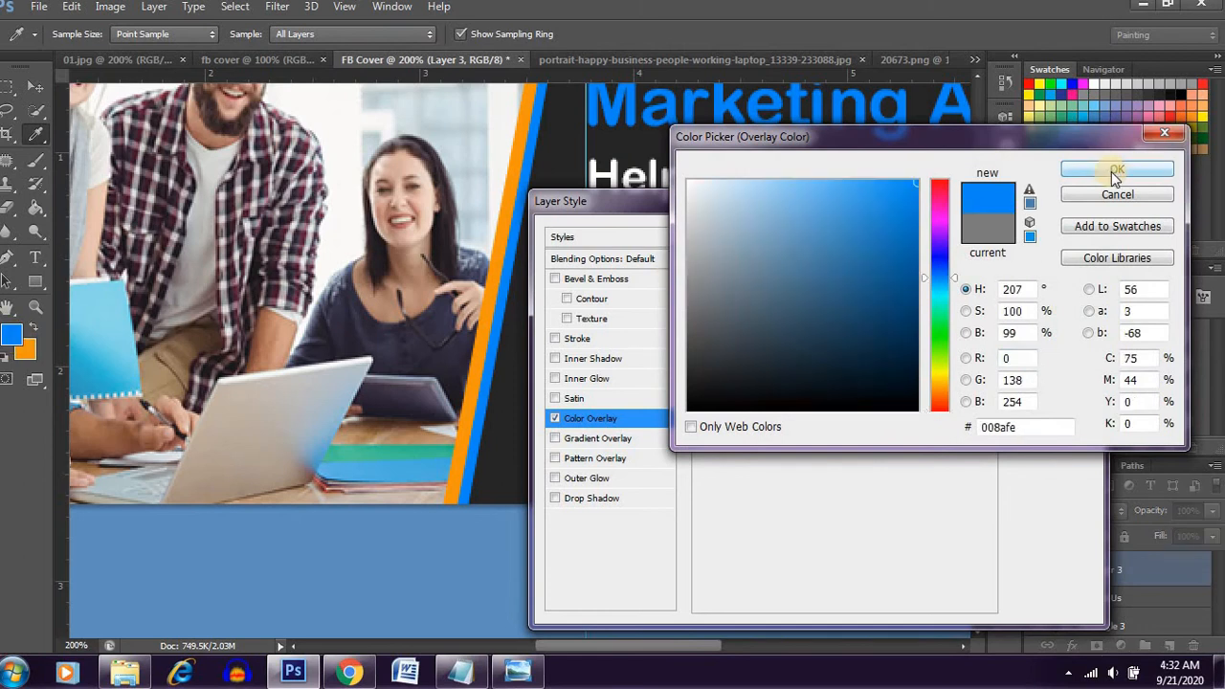
click(1082, 168)
click(1055, 230)
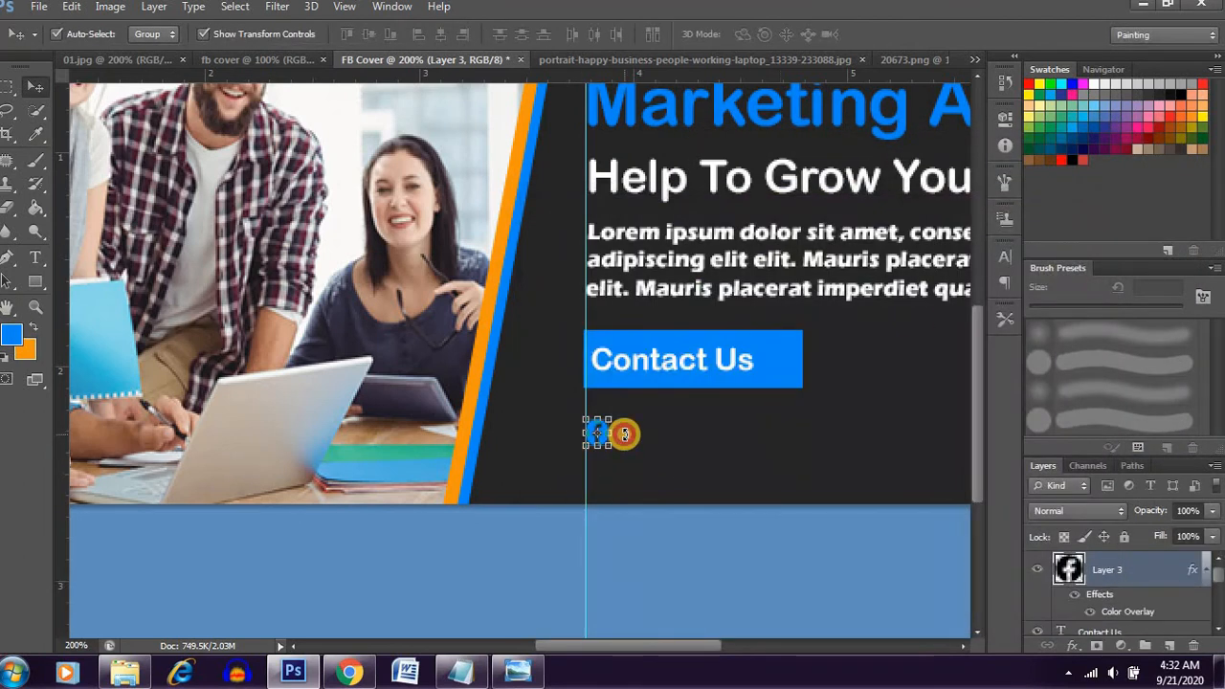
key(ctrl+t)
click(34, 86)
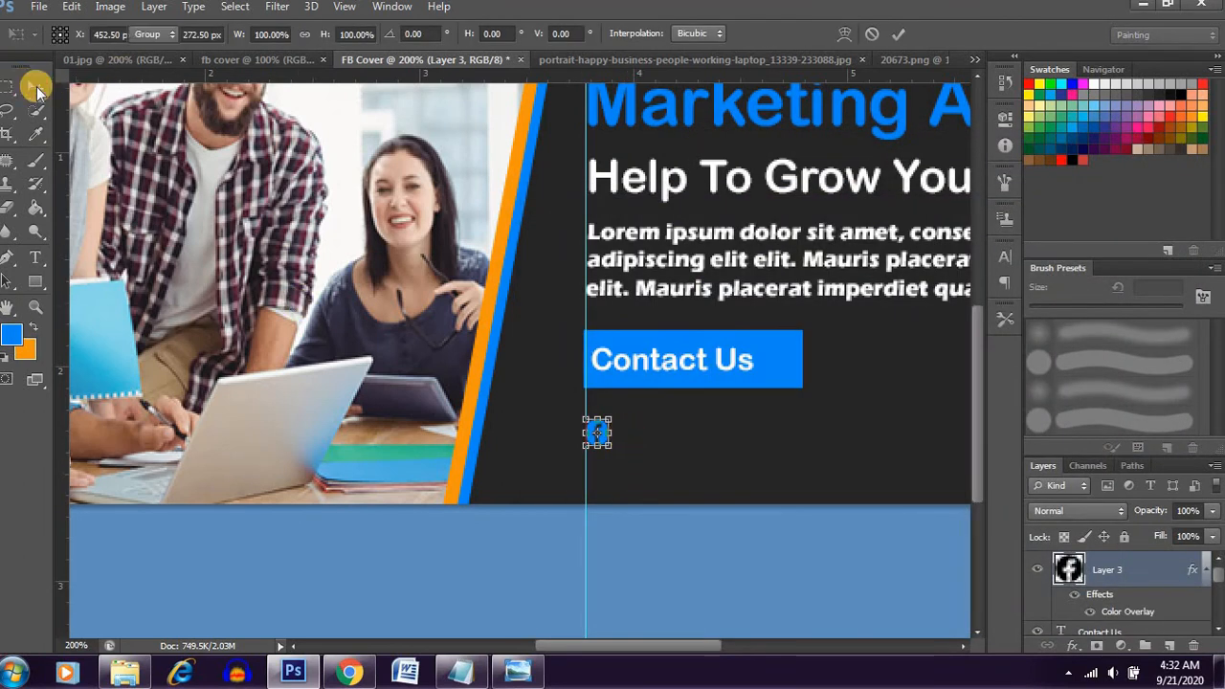
click(254, 212)
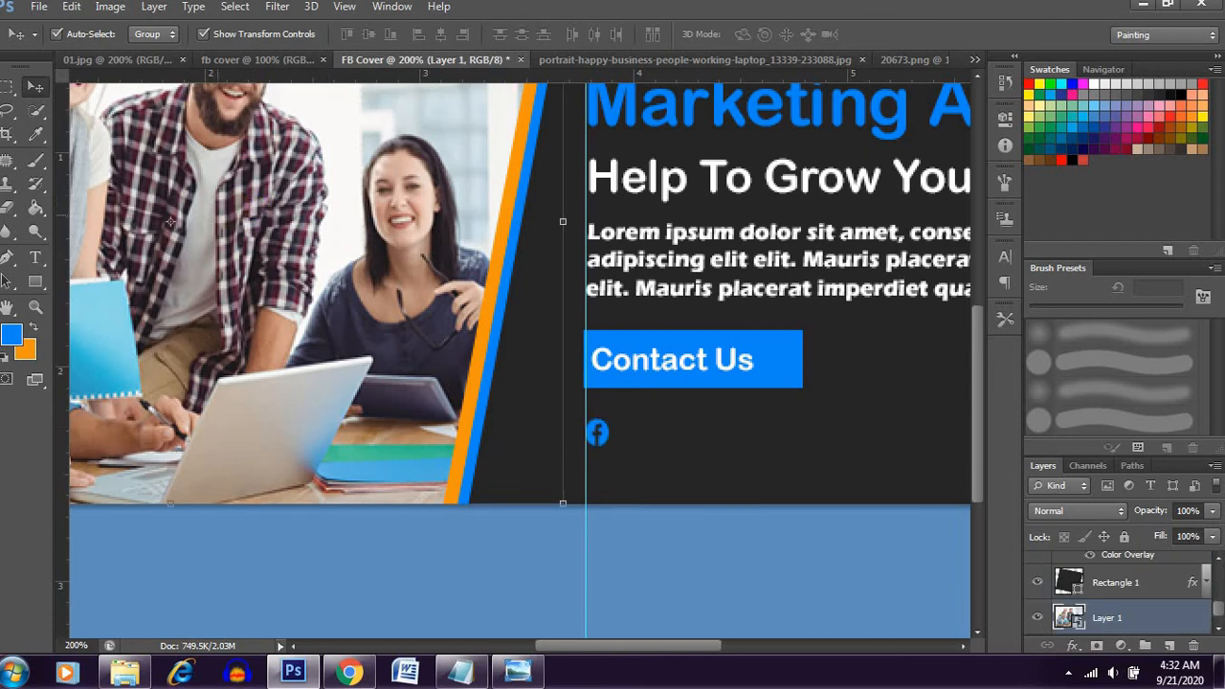
- Draw an envelope custom shape about 12 × 9 px just below the Facebook icon
click(35, 290)
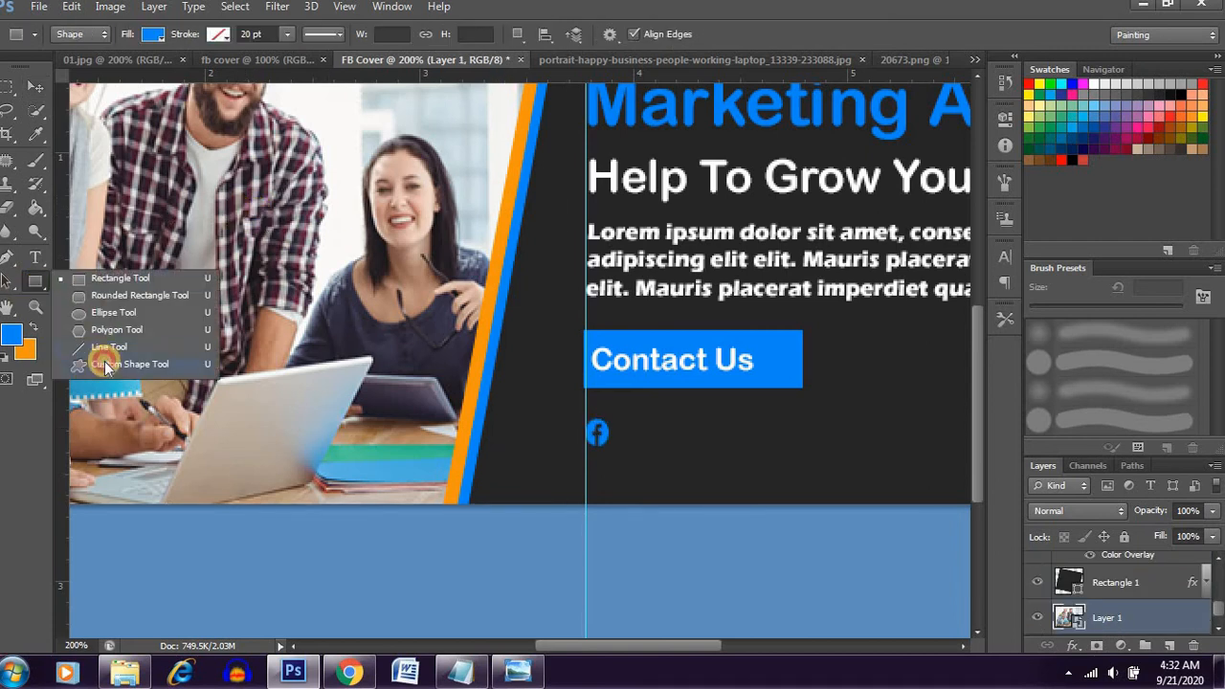
click(104, 361)
click(689, 36)
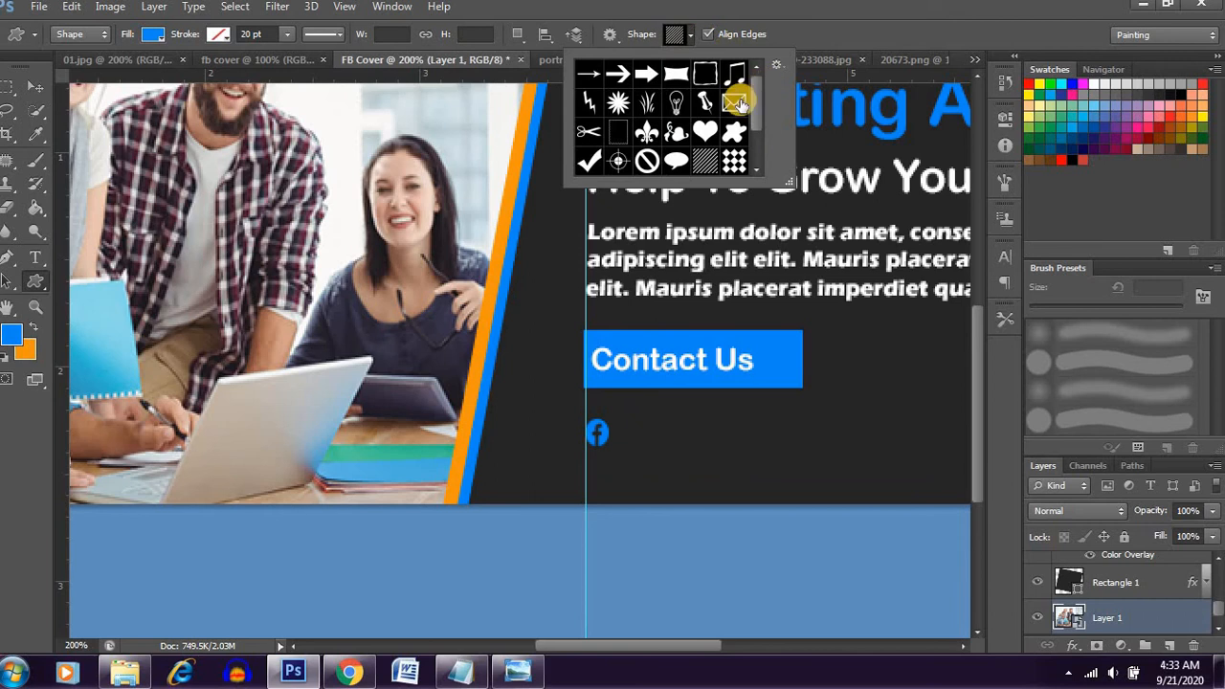
click(604, 466)
drag(601, 469, 617, 480)
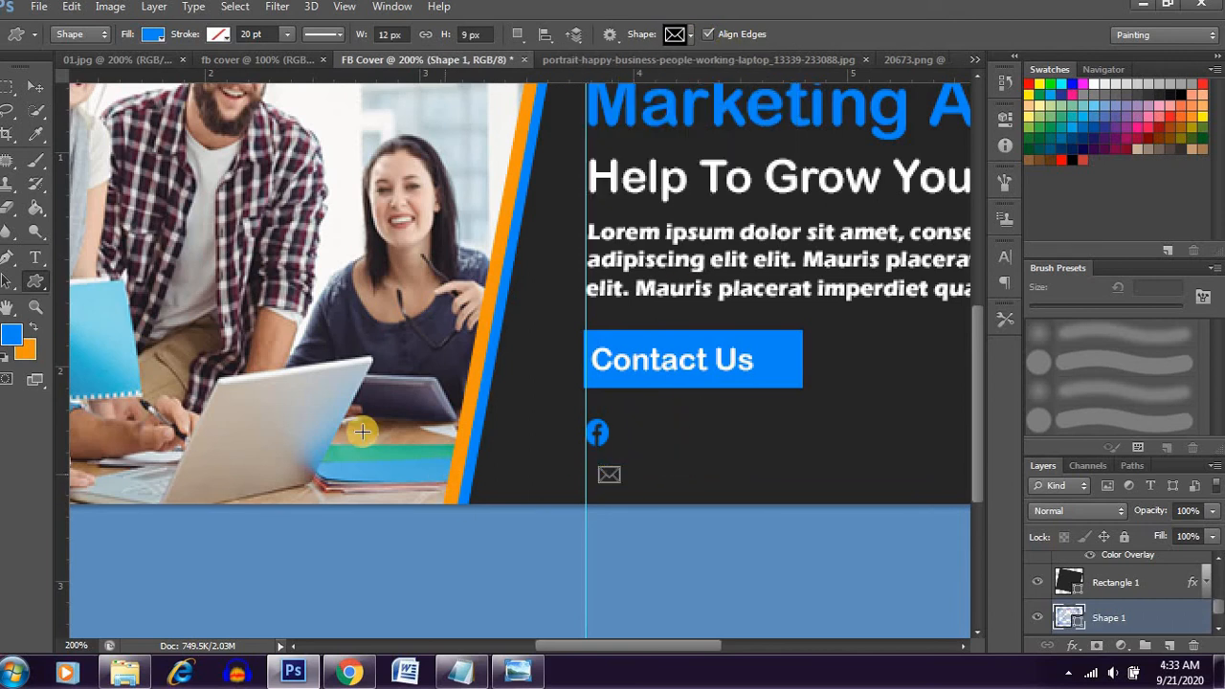
click(35, 86)
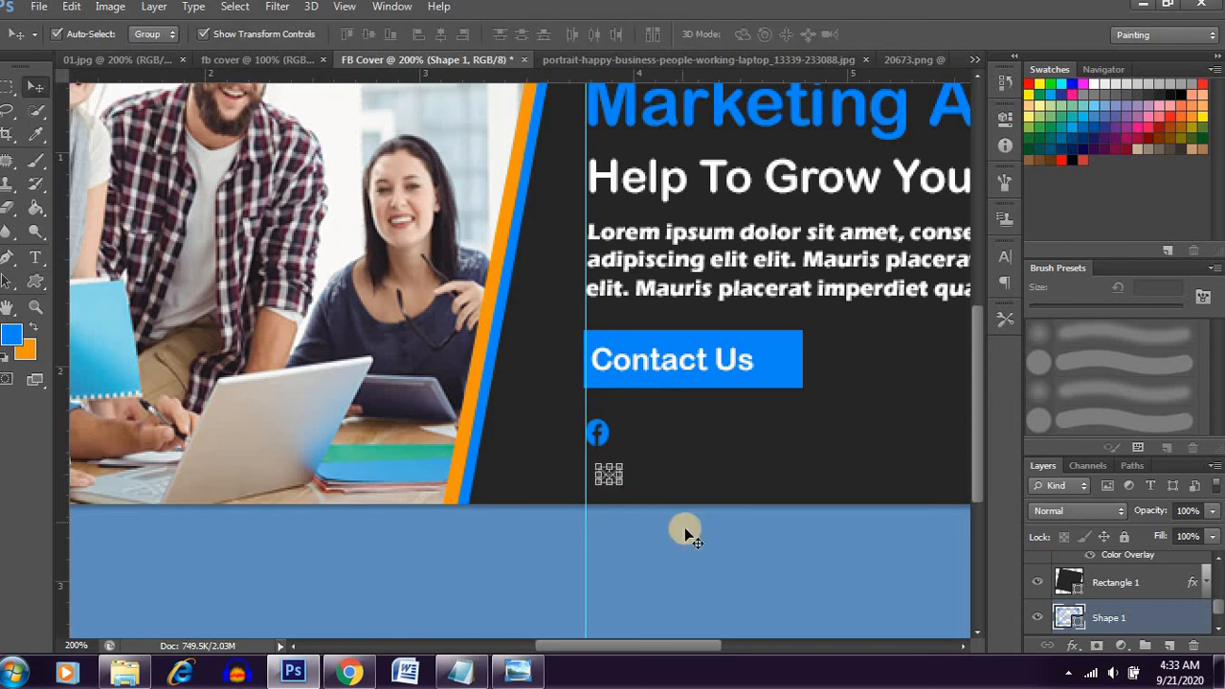
- Try a Color Overlay in blue 008afe on the envelope shape, with its Stroke effect switched off
click(1072, 646)
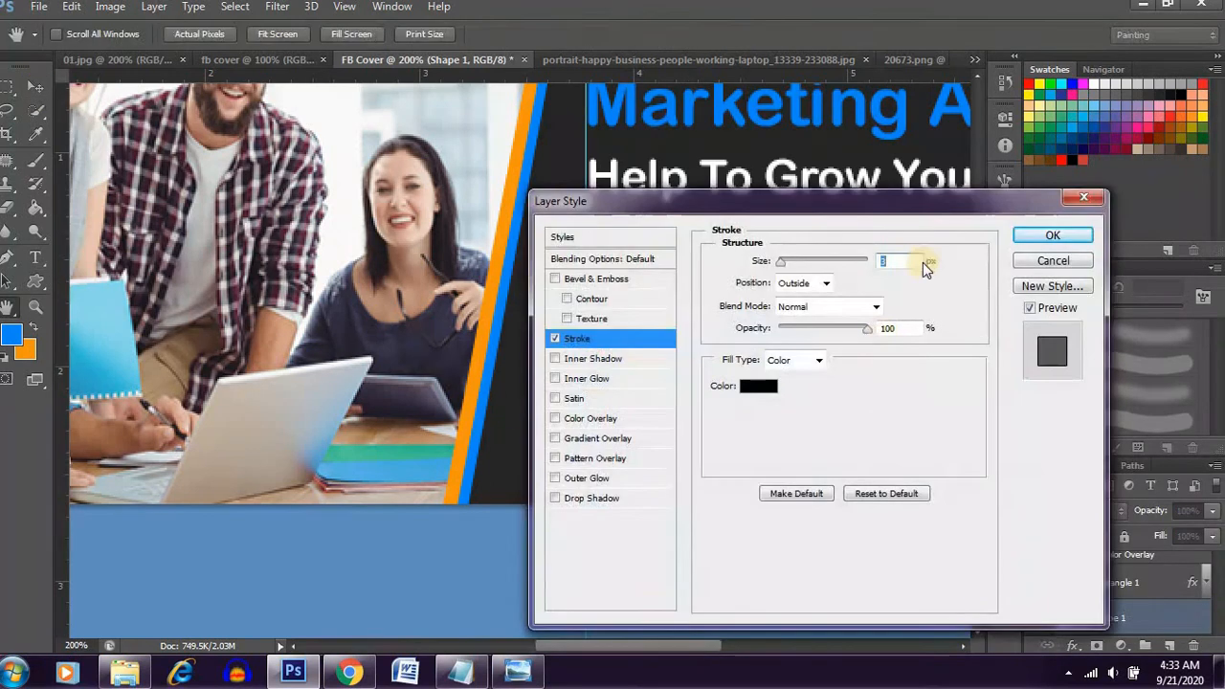
click(555, 338)
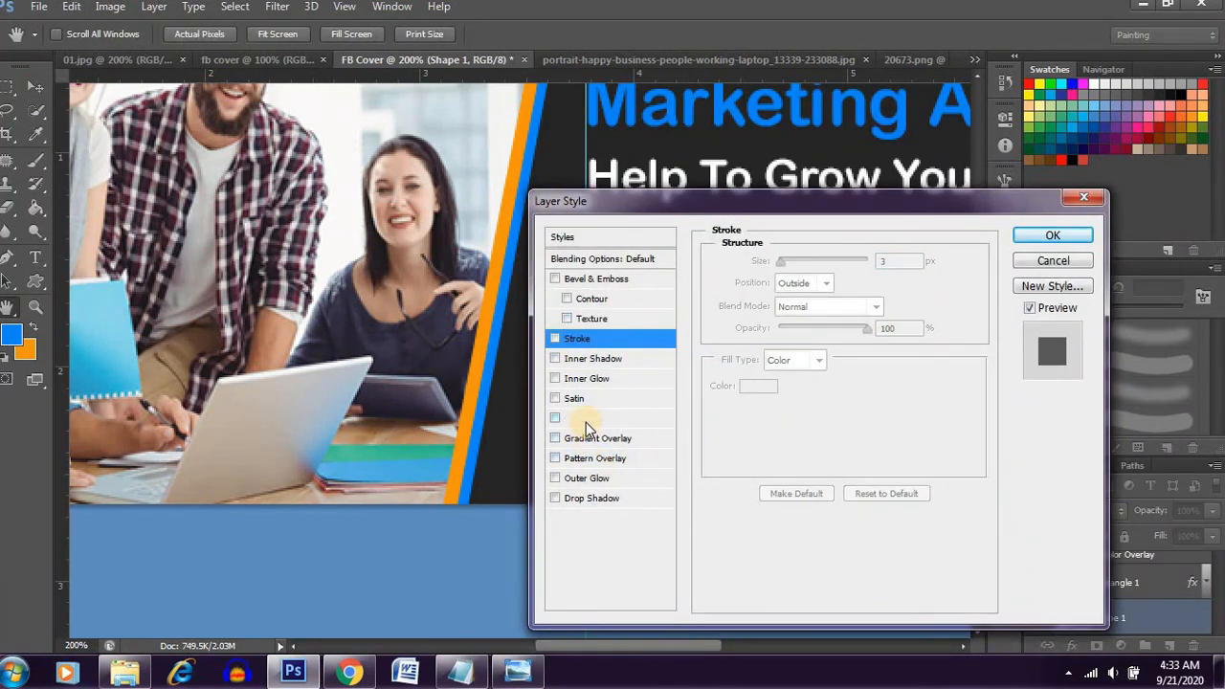
click(585, 422)
click(897, 260)
click(11, 335)
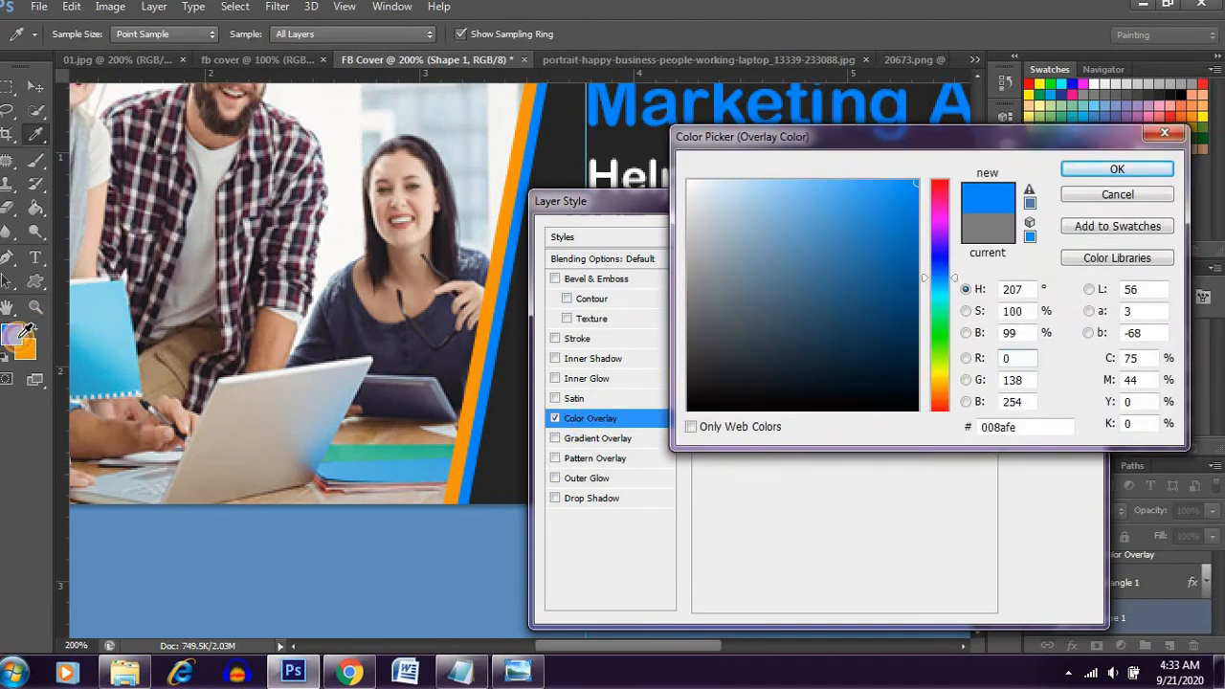
click(1110, 169)
click(1050, 236)
key(v)
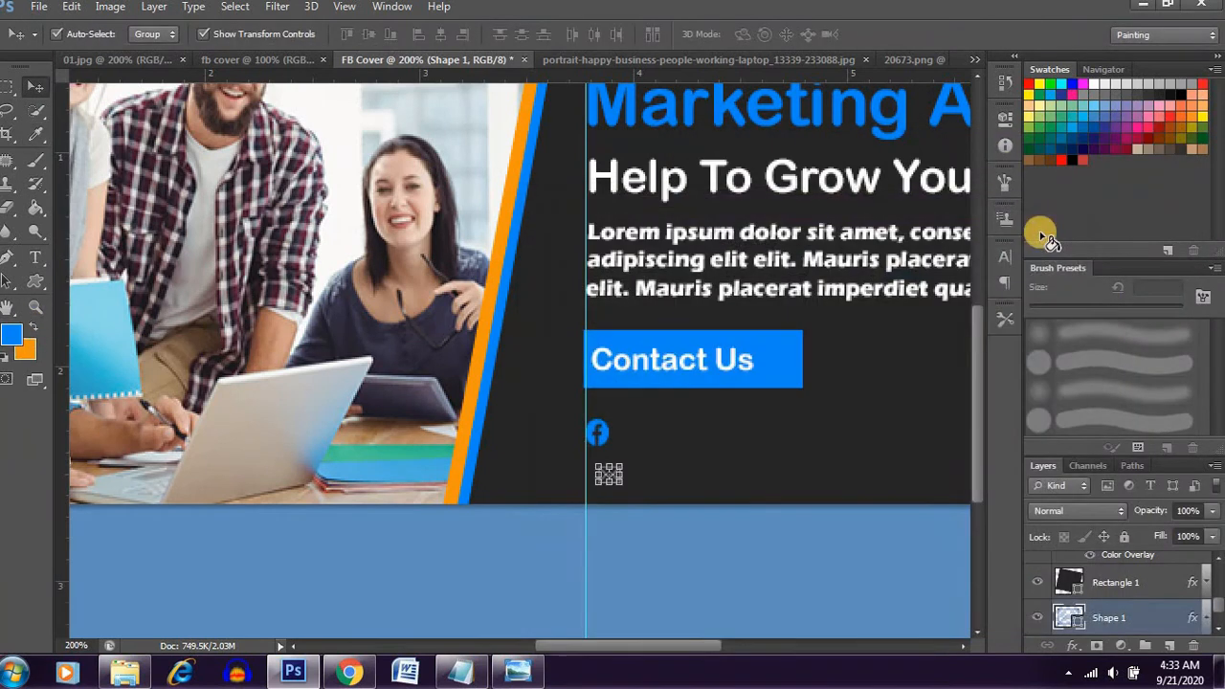
- Align the envelope with the guide beneath the Facebook icon and raise its layer above the Facebook icon layer
key(ctrl+t)
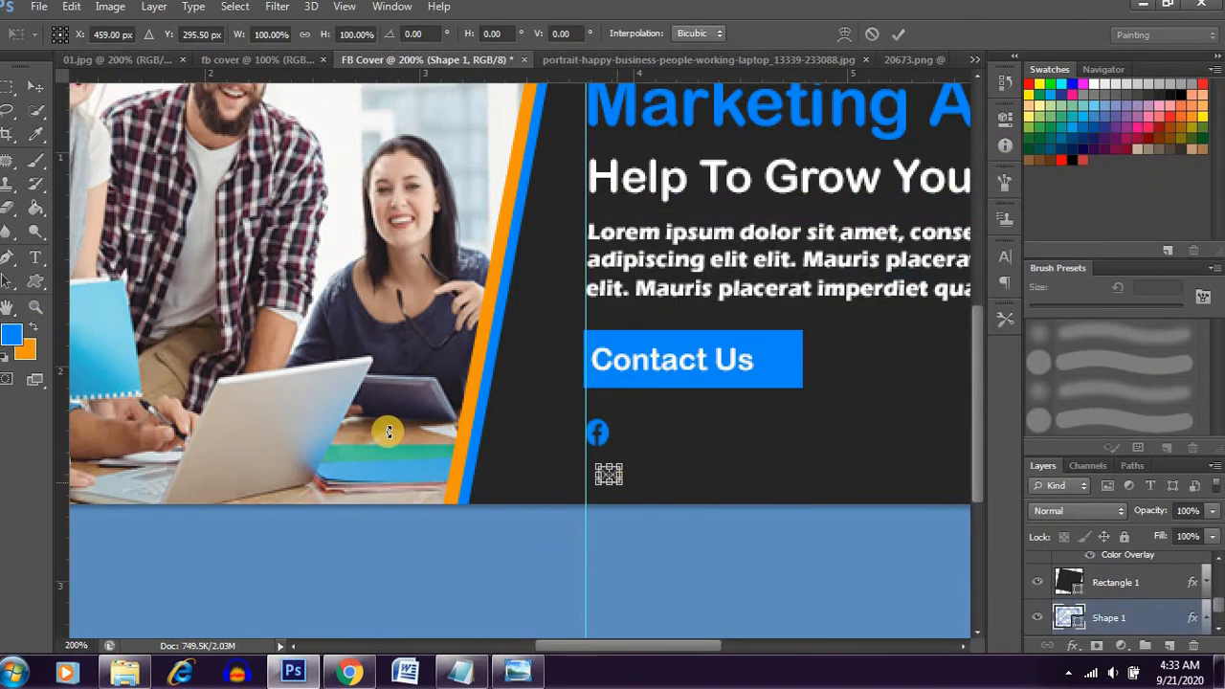
click(24, 87)
click(313, 375)
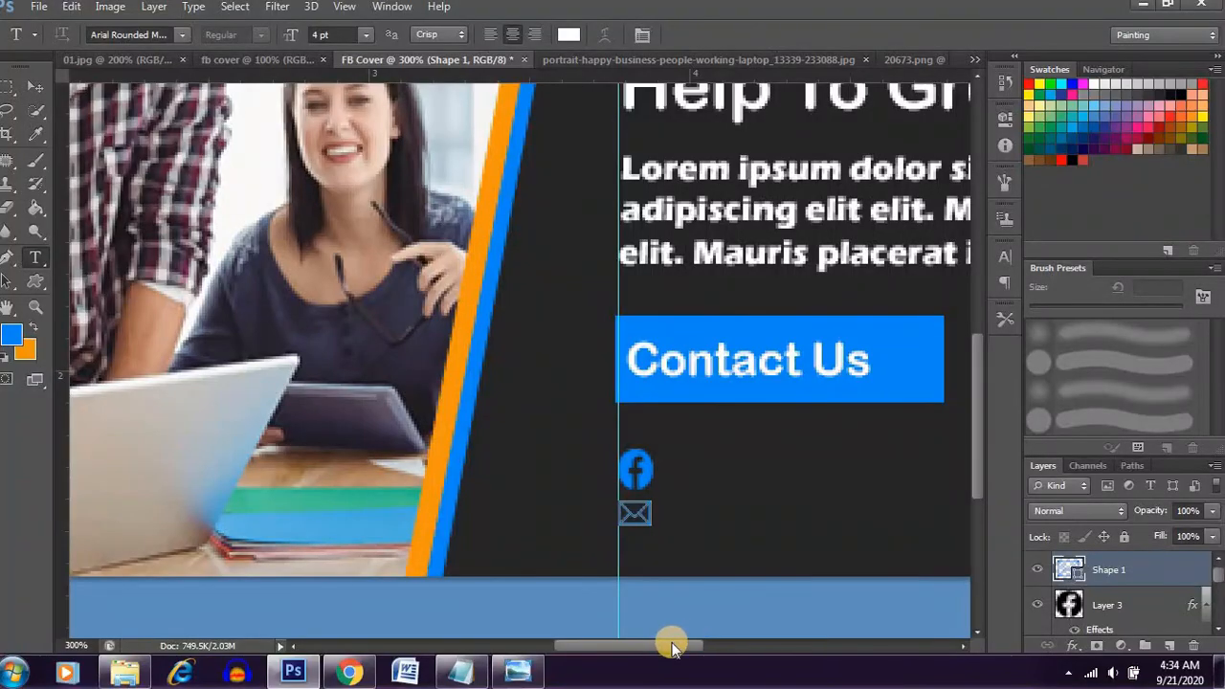
- Add two horizontal guides, one near the Facebook icon's lower edge and one along the envelope's bottom edge
drag(673, 644, 735, 643)
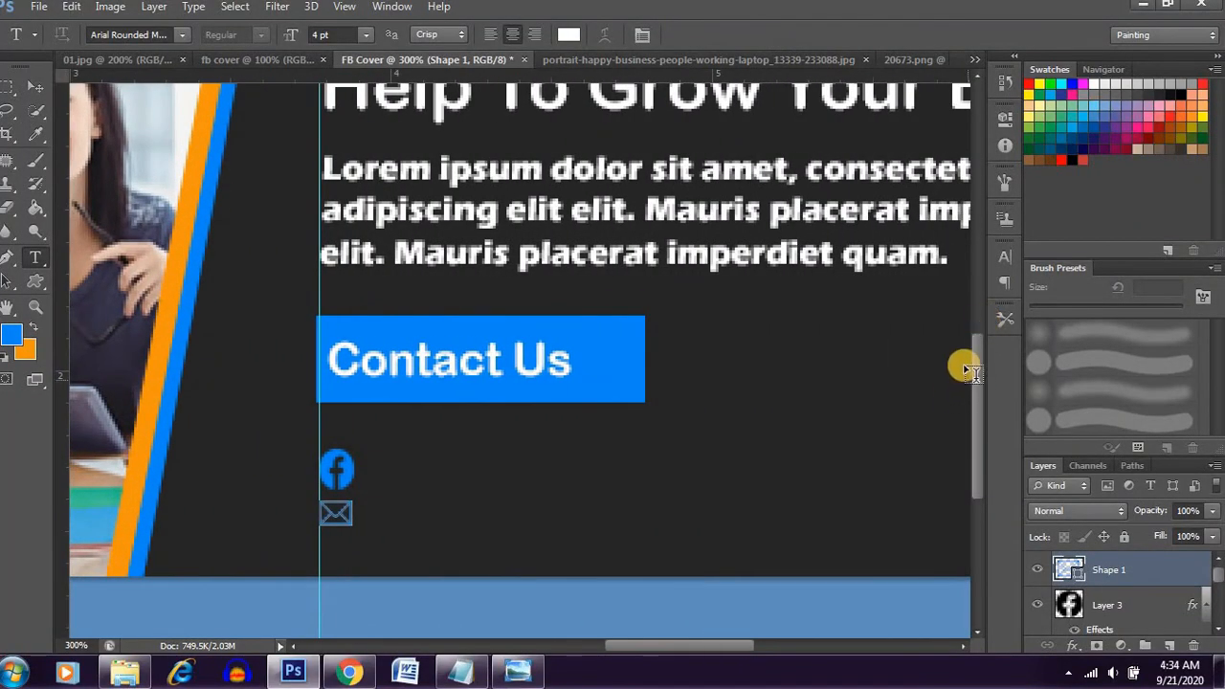
drag(977, 395, 961, 478)
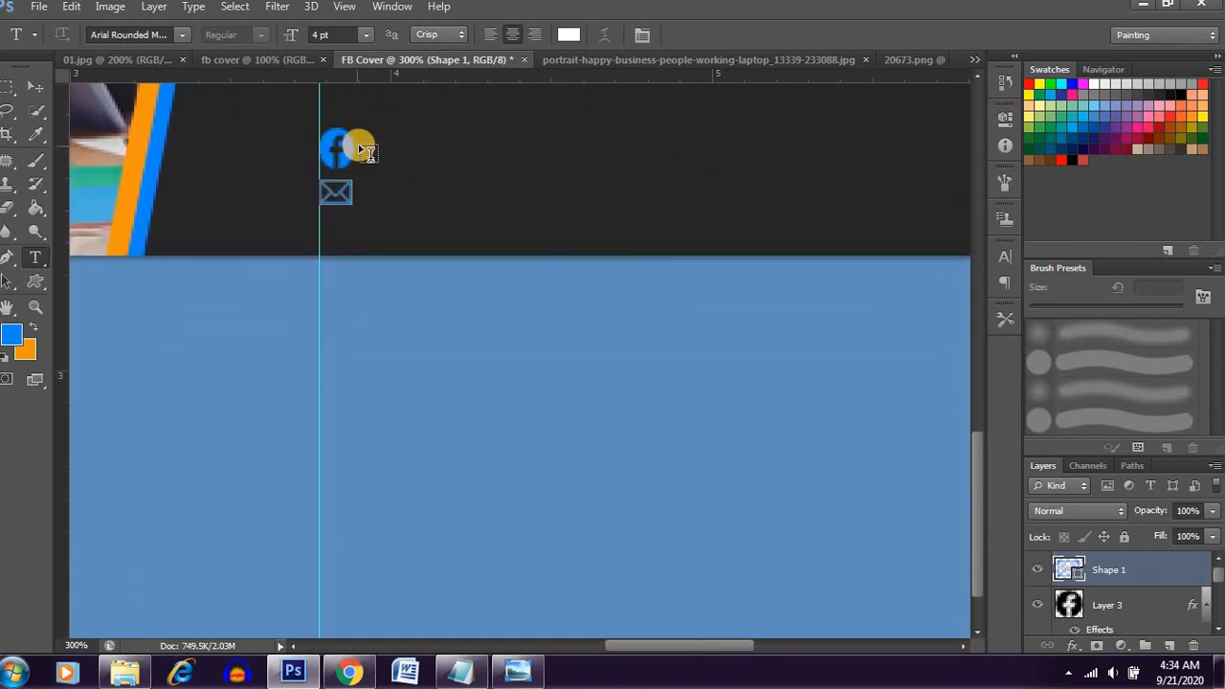
drag(381, 60, 318, 58)
drag(425, 73, 427, 156)
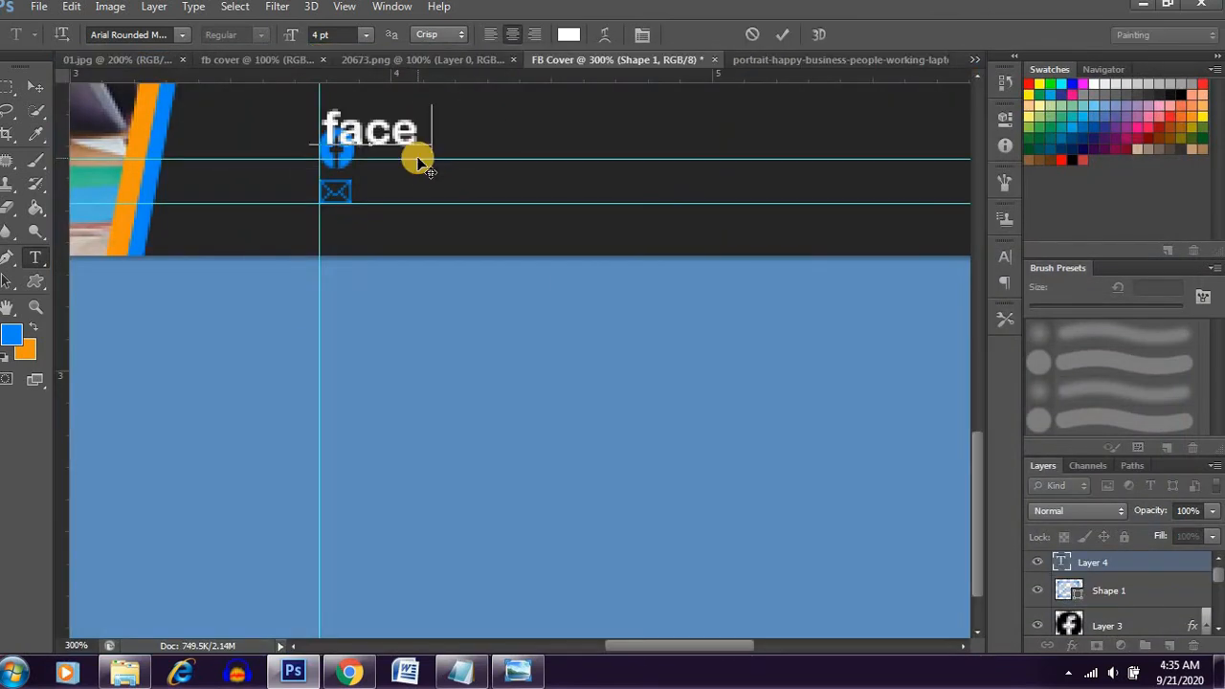
- Add the white text "facebook.com/company" at 4 pt and place it just right of the Facebook icon
text(book.com/)
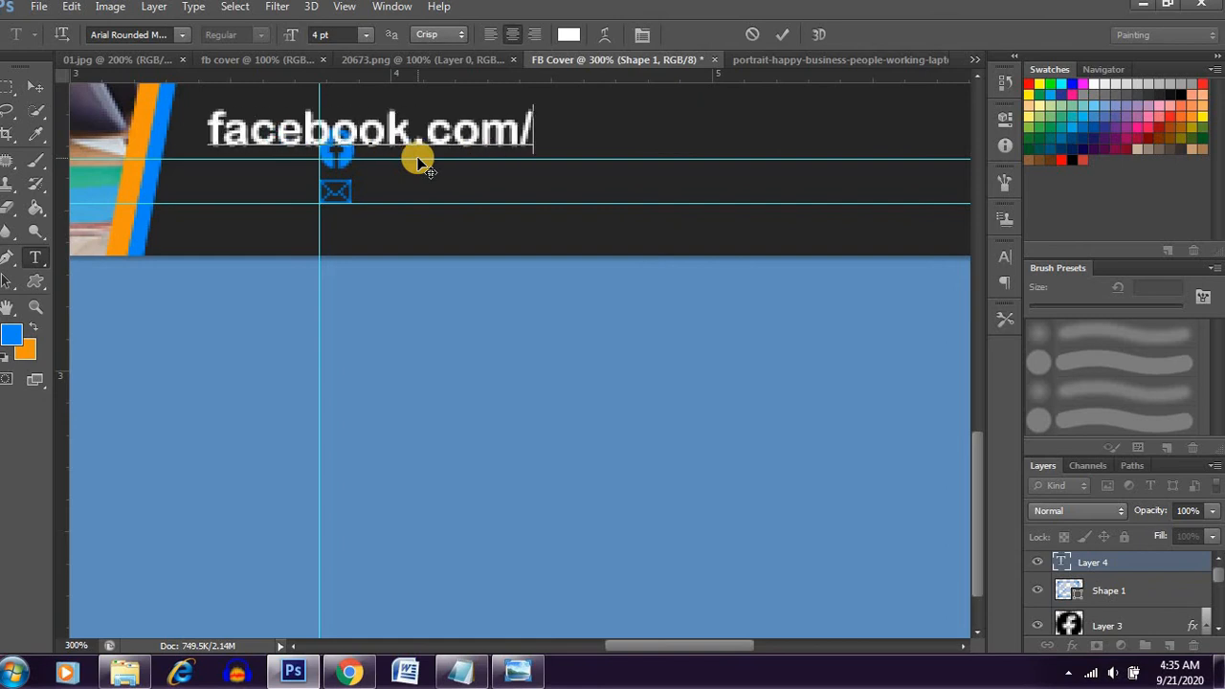
text(comp)
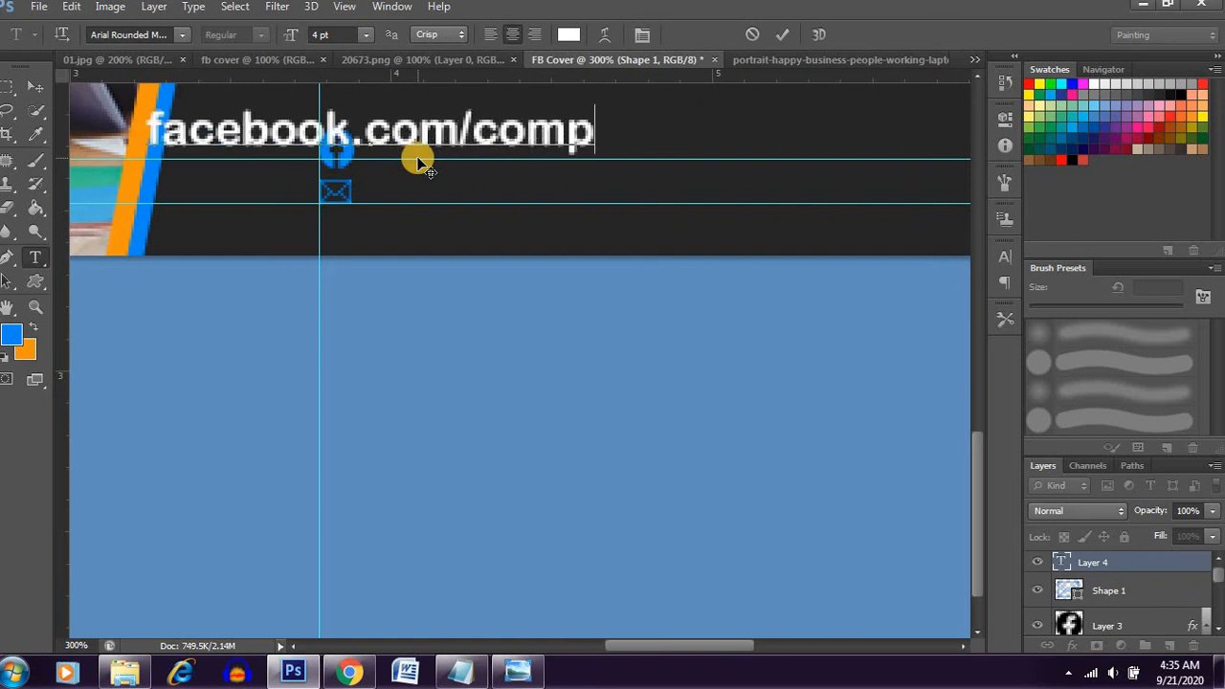
text(any)
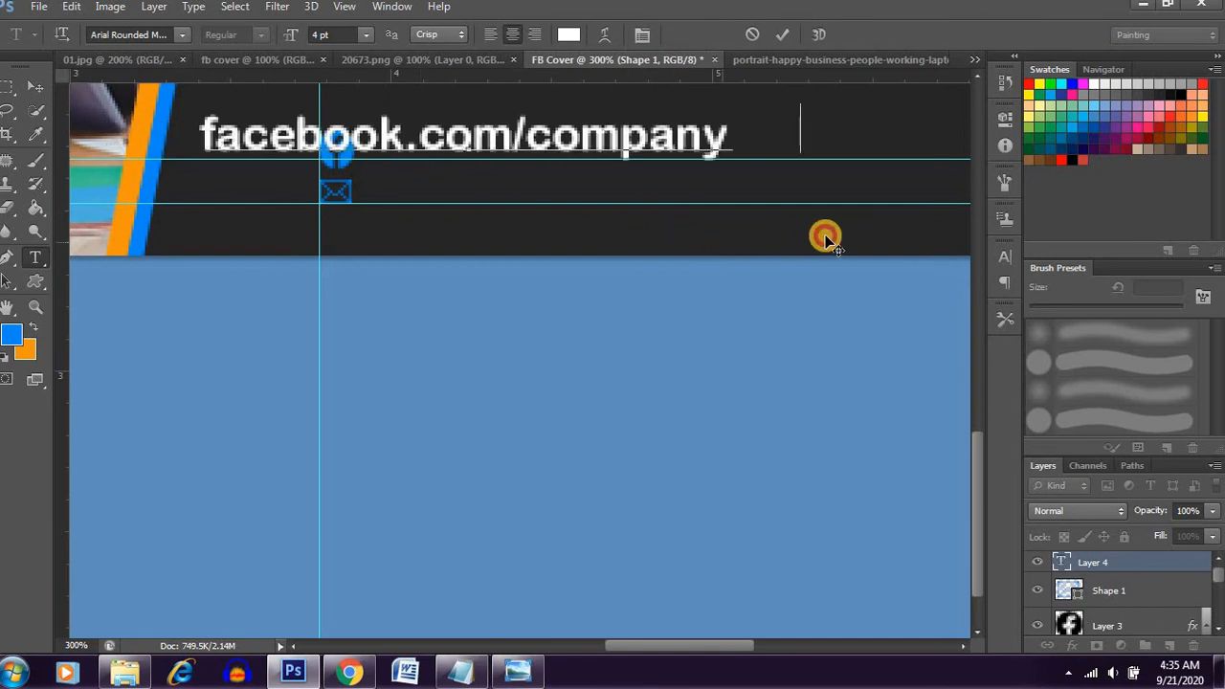
drag(827, 240, 883, 262)
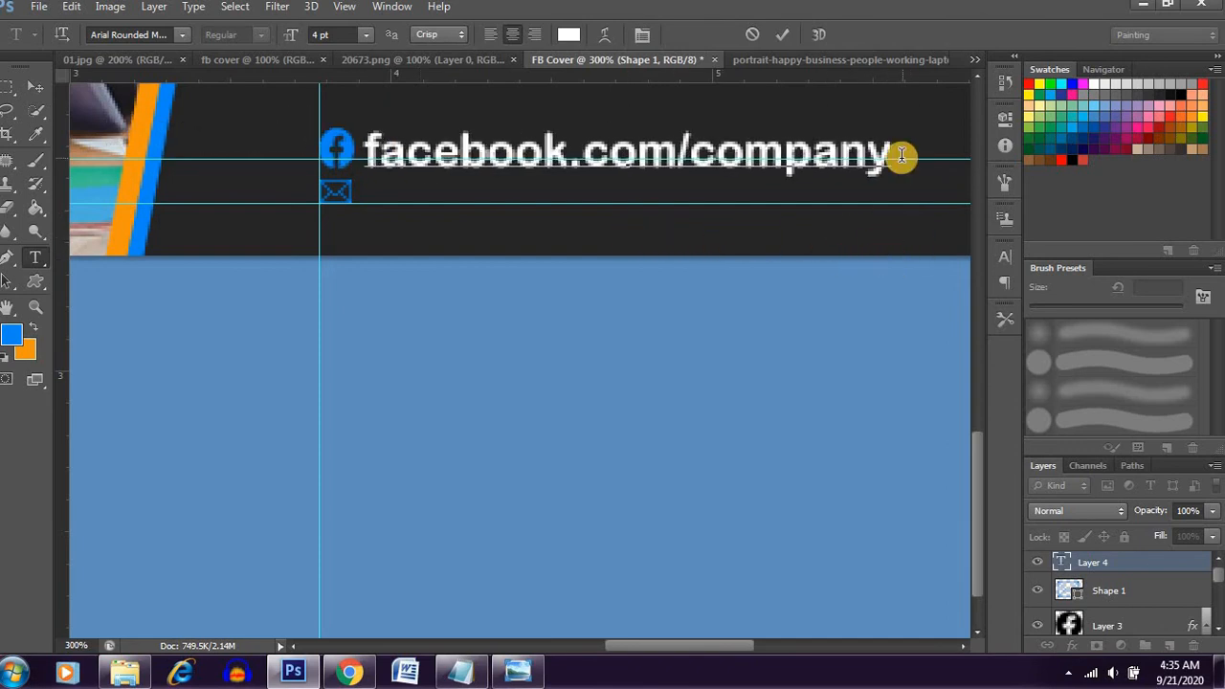
- Set the "facebook.com/company" text to 2.5 pt and move it close beside the Facebook icon
drag(901, 155, 273, 124)
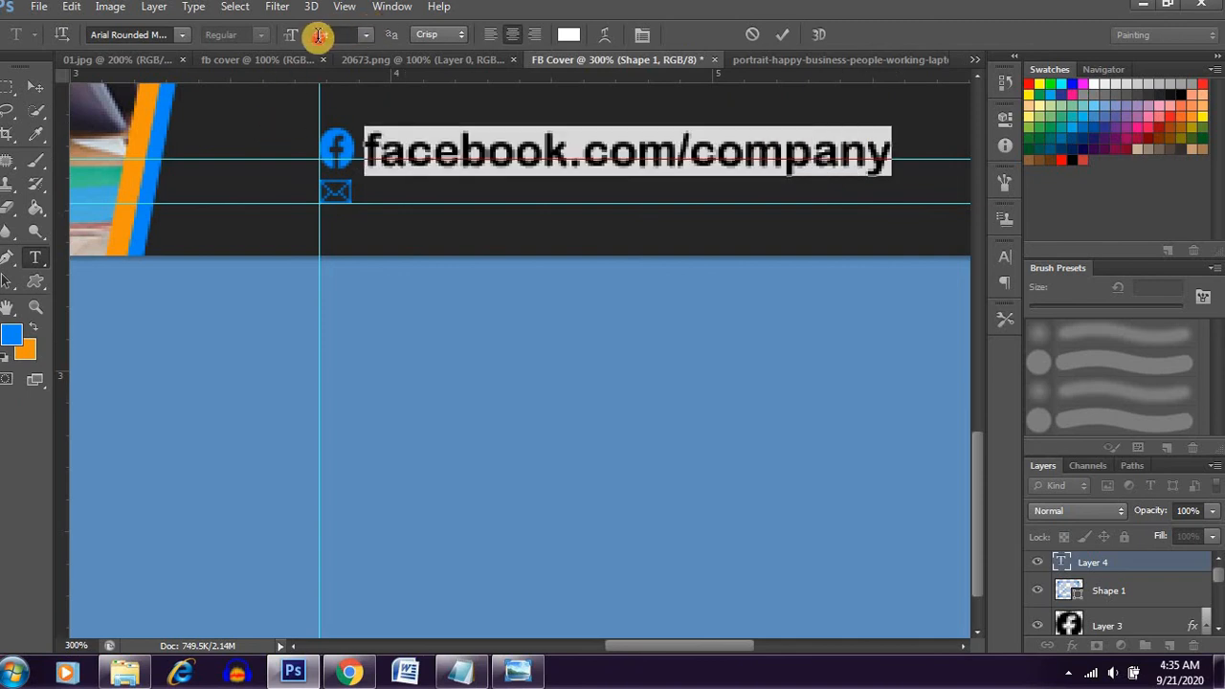
text(2.5)
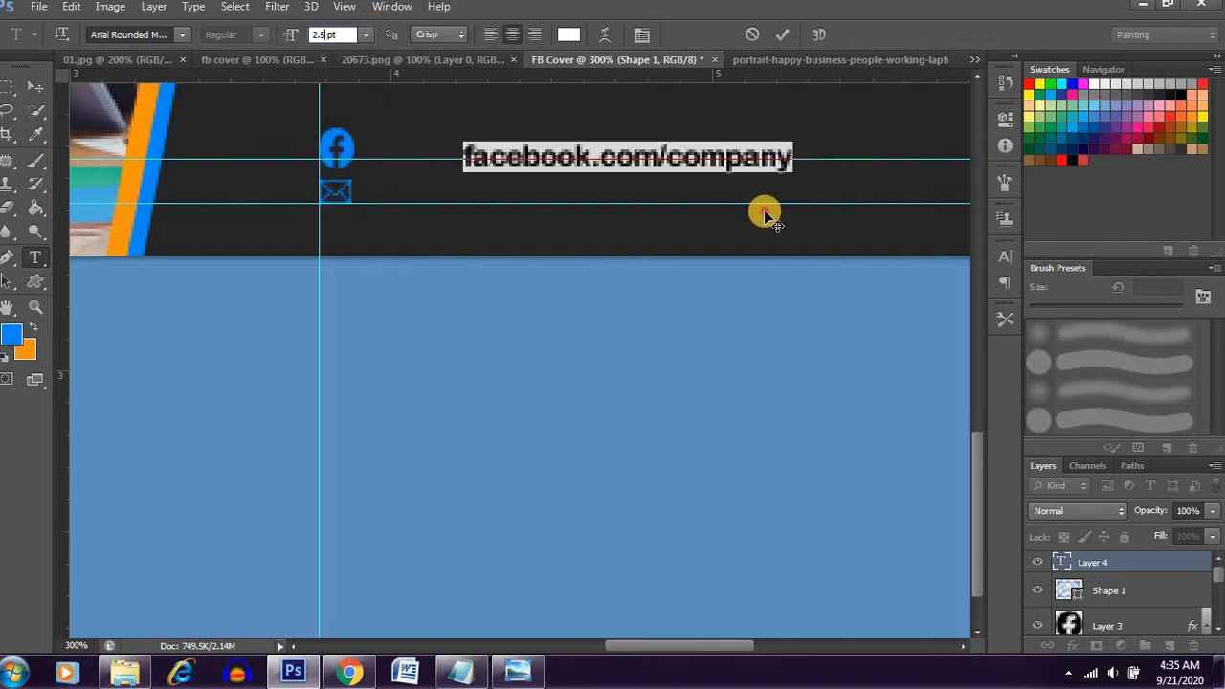
drag(766, 211, 678, 213)
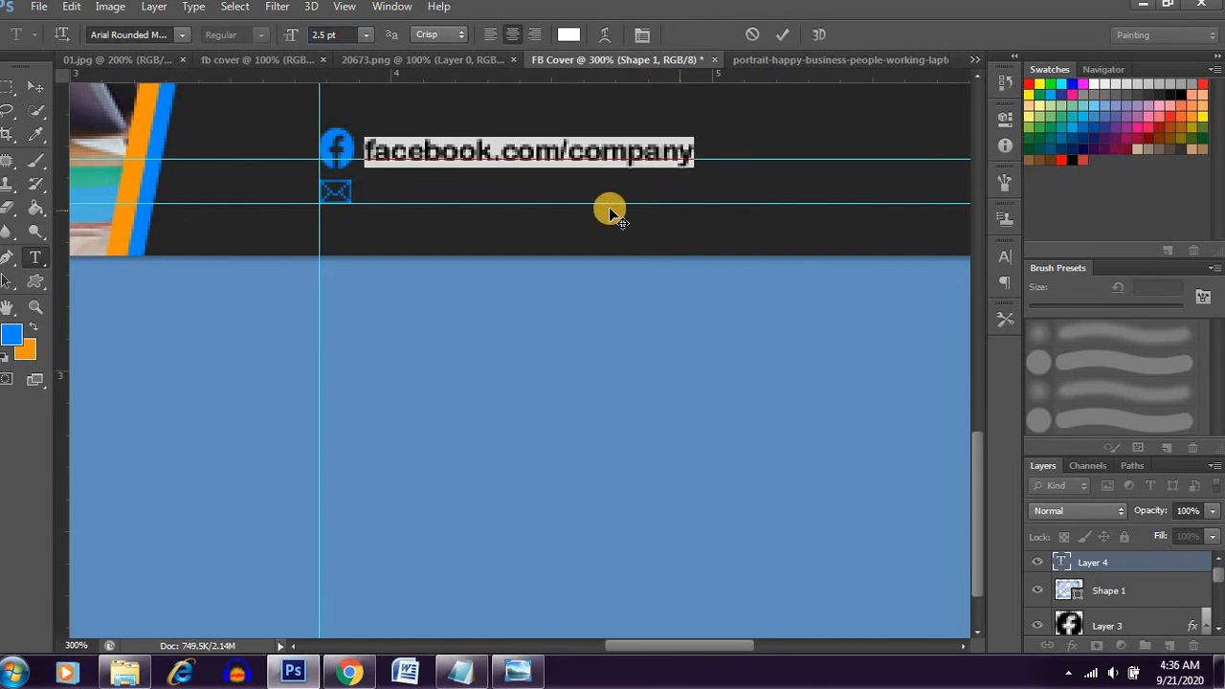
click(1170, 572)
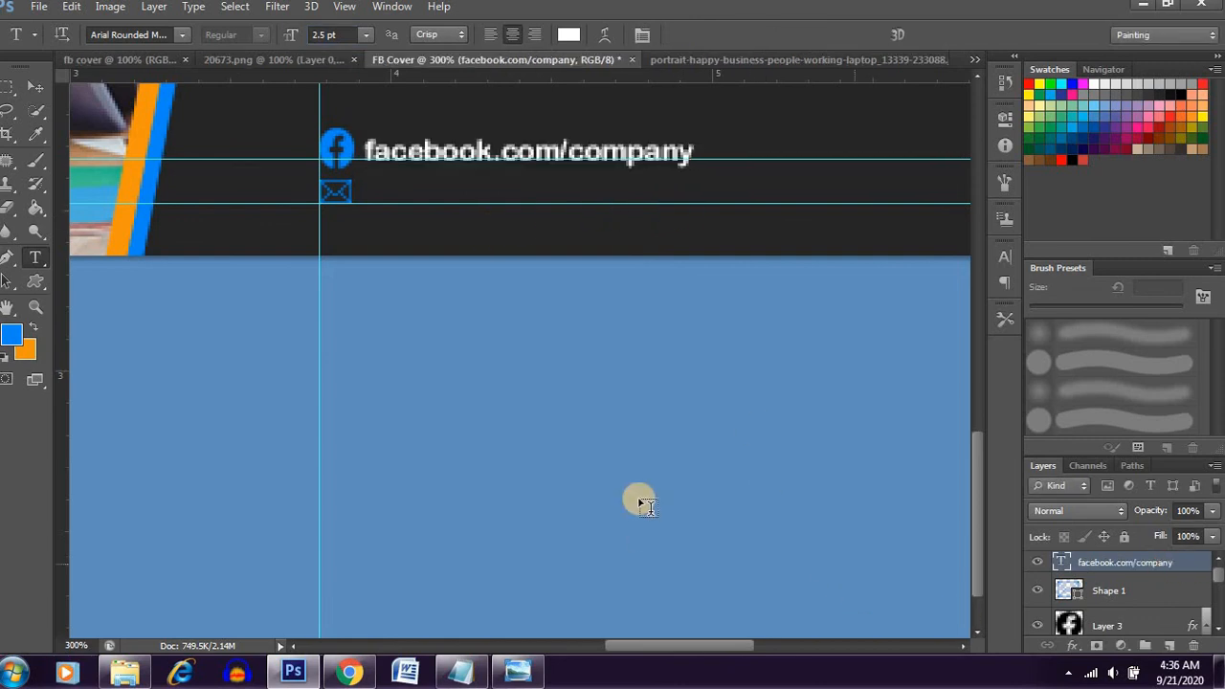
- Add the company's e-mail address as white 2.5 pt text and place it just right of the envelope icon
click(366, 189)
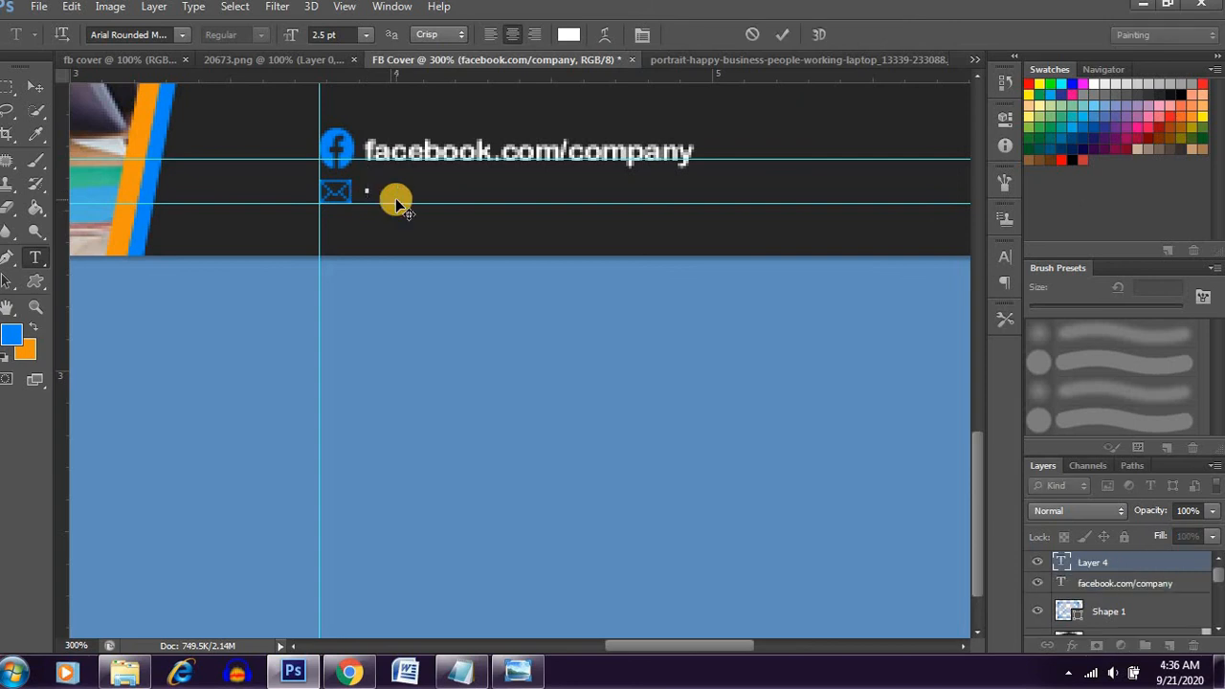
text(info)
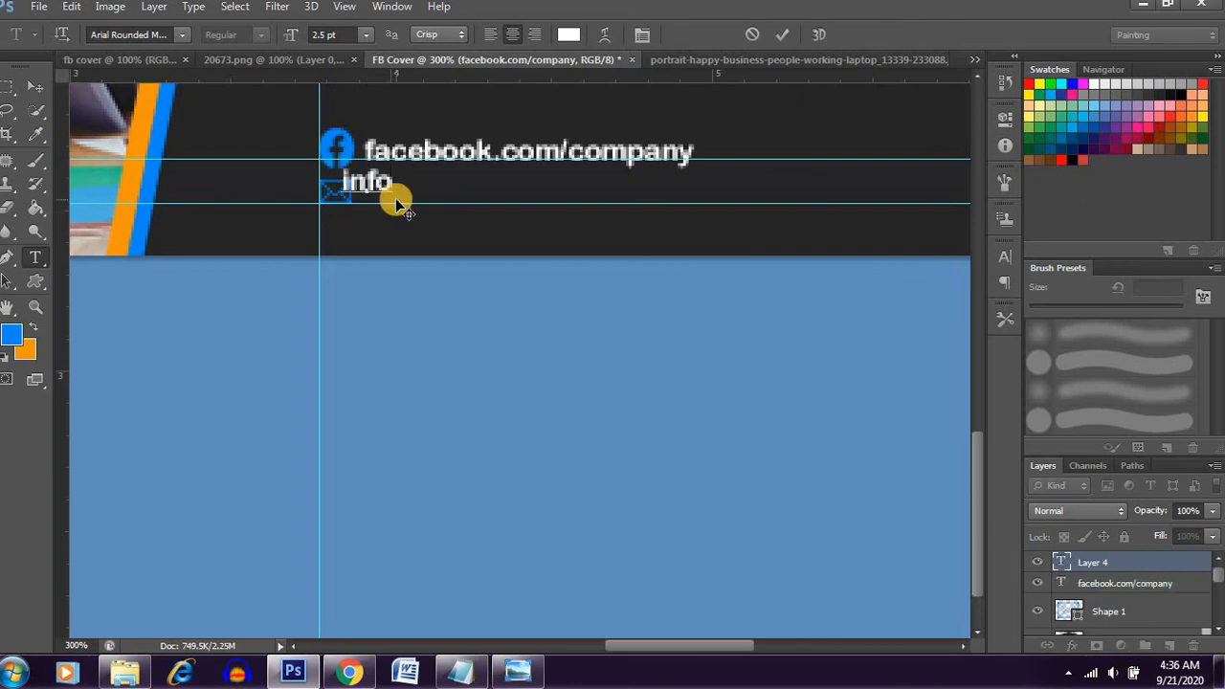
text(@compa)
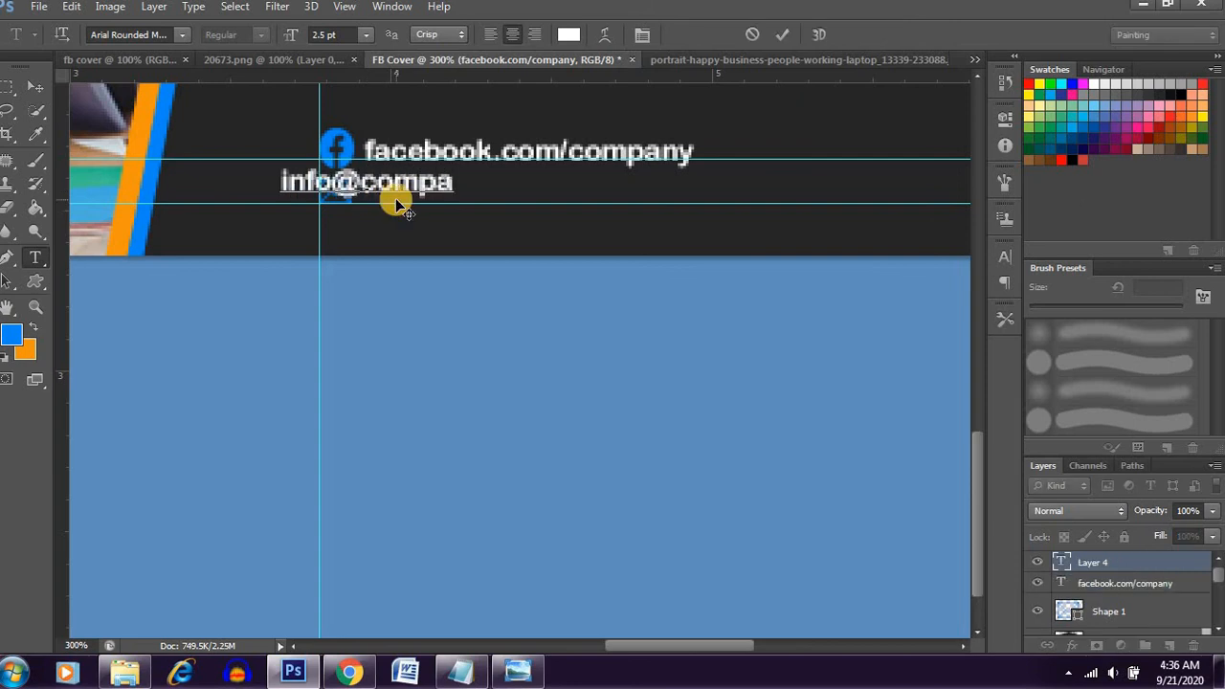
text(ny.com)
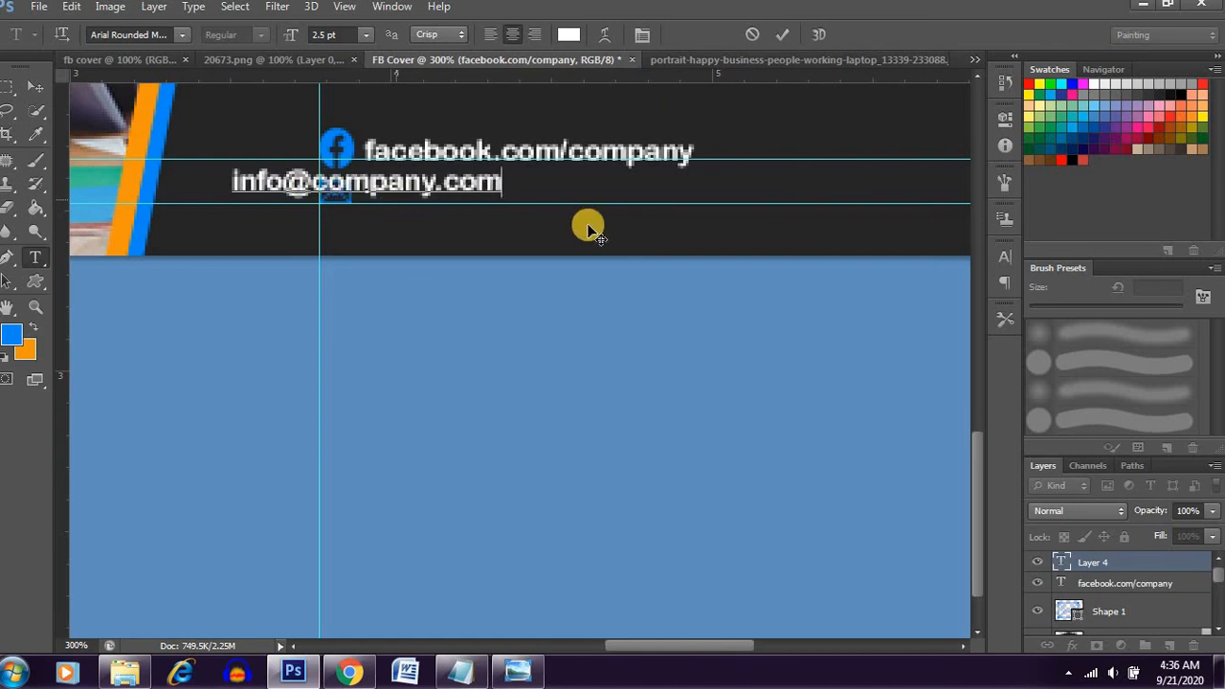
drag(587, 226, 722, 239)
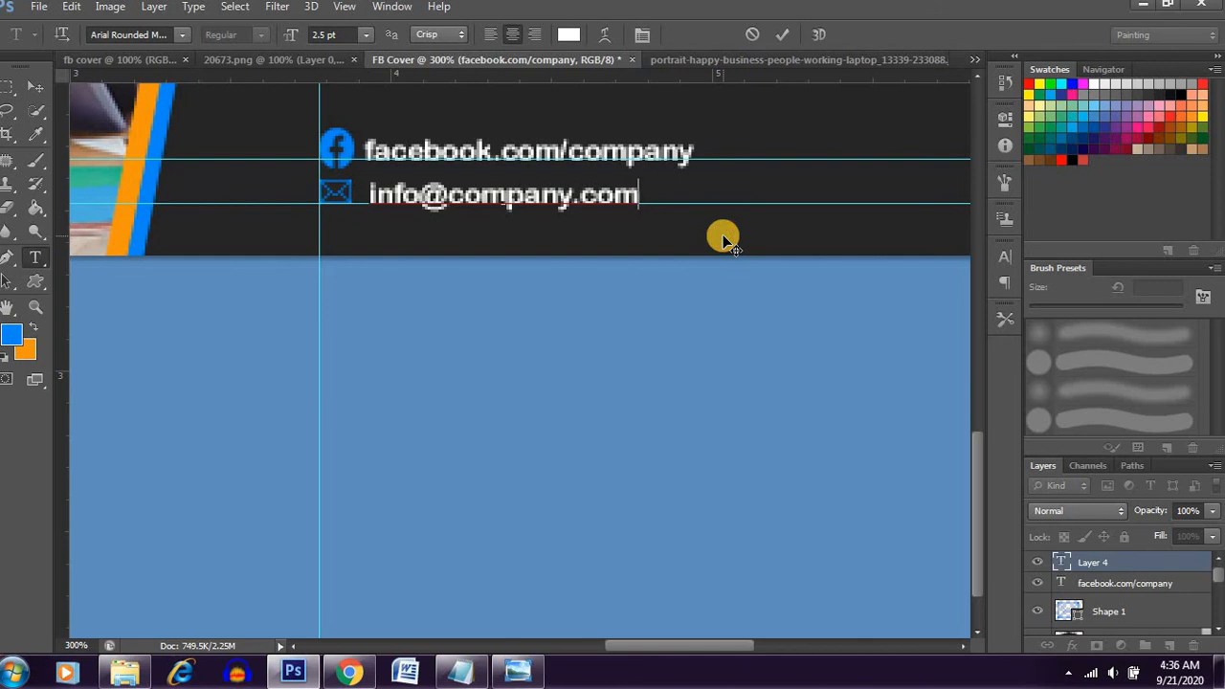
key(ctrl+minus)
key(ctrl+minus)
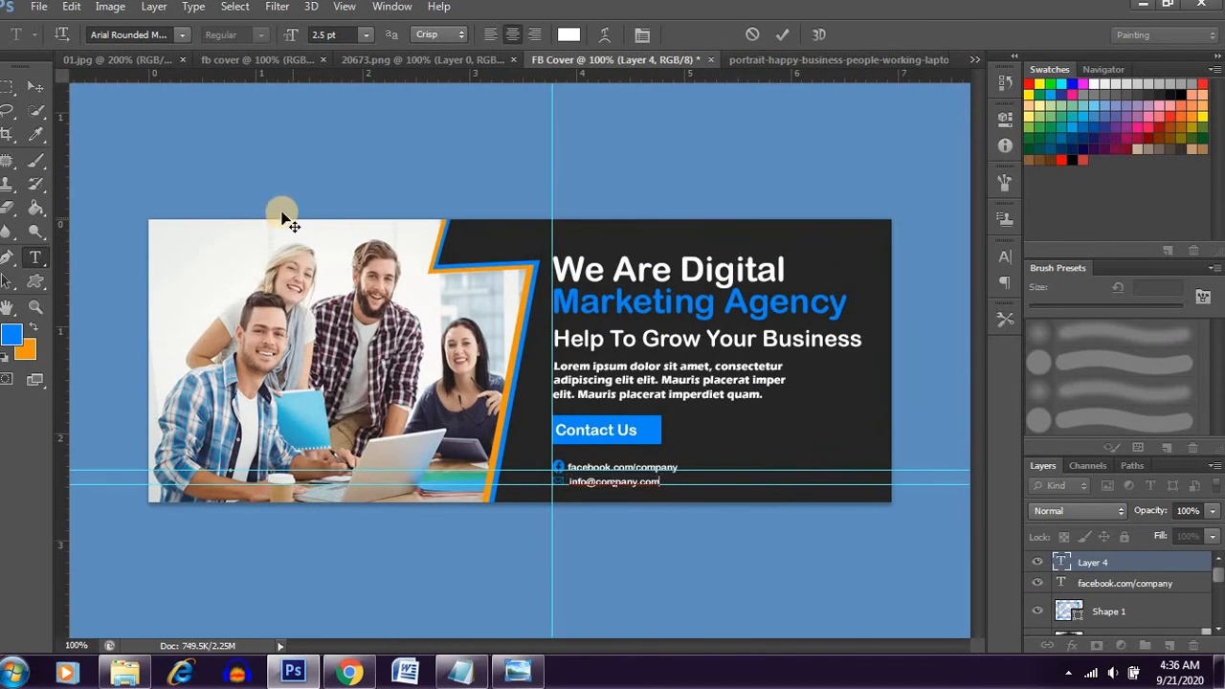
key(ctrl+Return)
- Draw a small blue rectangle overlapping the bottom edge near the cover's lower-right corner
key(u)
mouse_move(753, 474)
mouse_down()
mouse_move(793, 503)
mouse_move(813, 476)
mouse_move(804, 486)
mouse_move(821, 488)
mouse_up()
click(36, 86)
- Distort the blue rectangle by pulling its lower-left corner outward so its left side slants, and apply the transformation
key(ctrl+t)
right_click(809, 484)
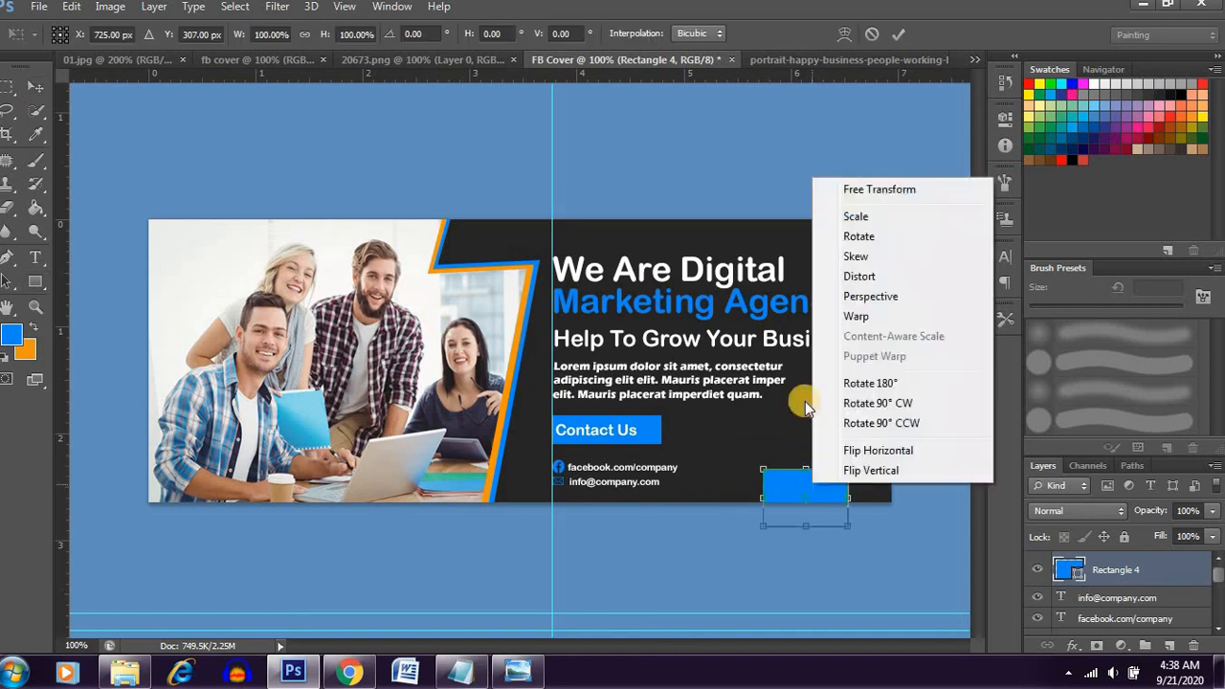
click(880, 280)
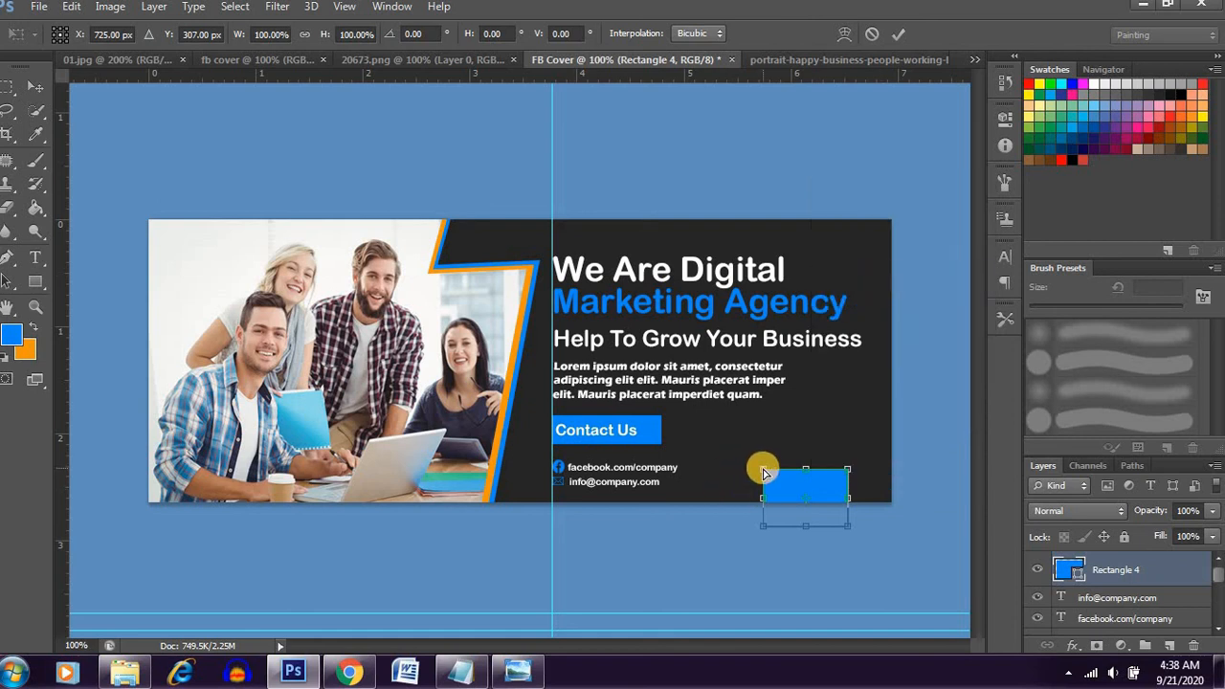
drag(762, 525, 736, 532)
drag(796, 485, 794, 486)
click(34, 85)
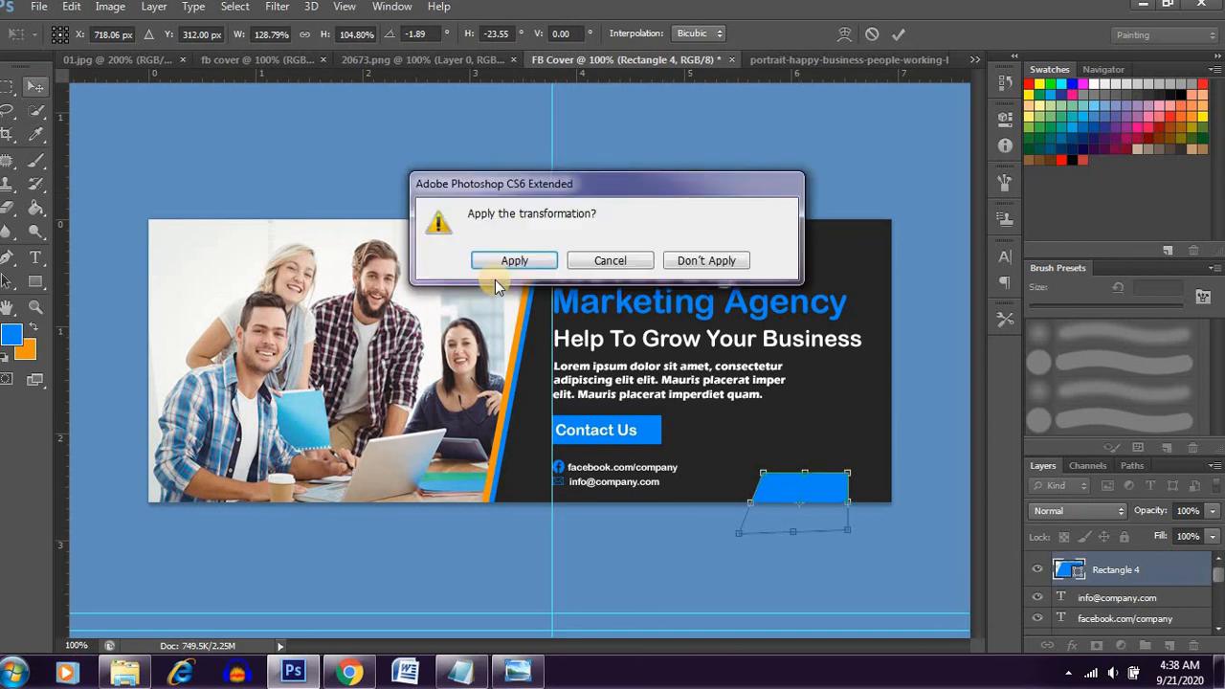
click(514, 260)
- Duplicate the slanted blue shape and offset the original slightly up and right behind the copy
key(ctrl+j)
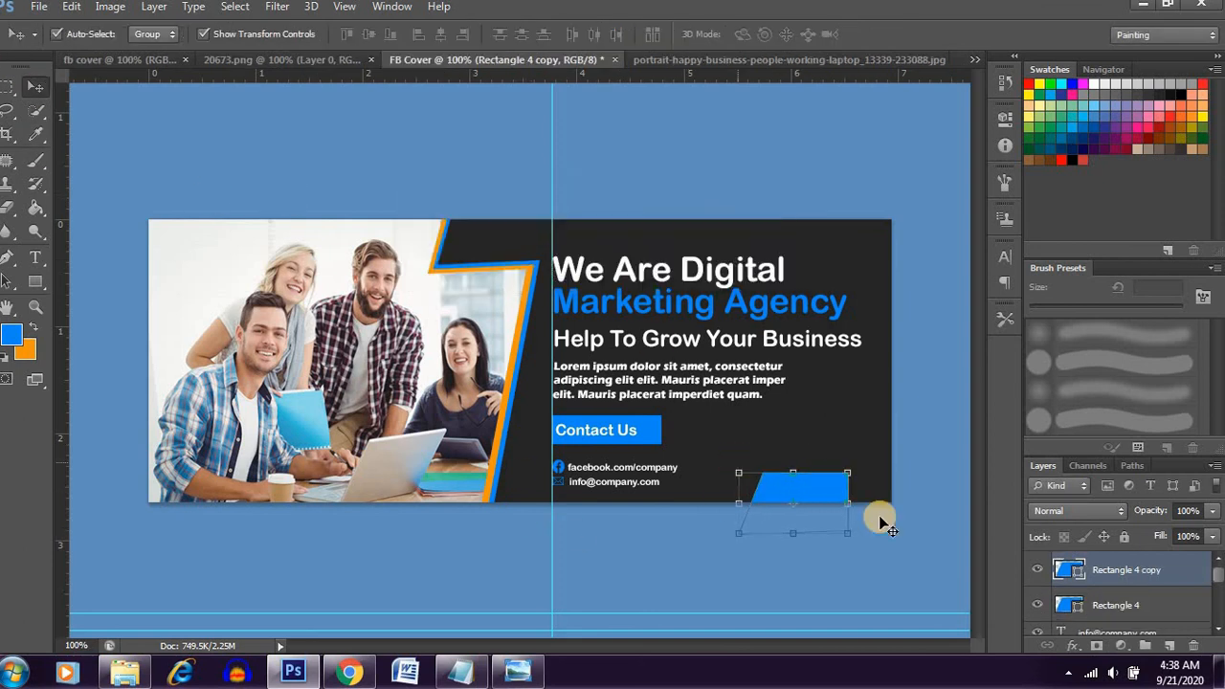
click(1102, 609)
key(ctrl+t)
mouse_move(794, 470)
mouse_down()
mouse_move(824, 477)
mouse_move(810, 472)
mouse_up()
click(34, 87)
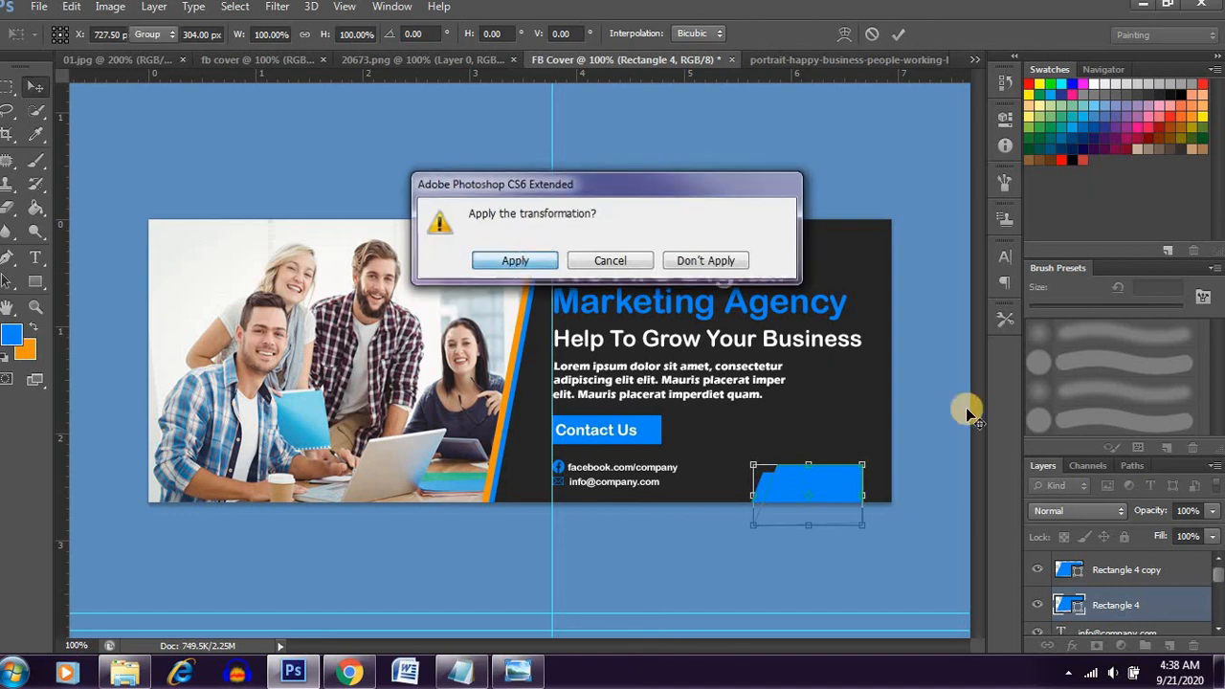
key(Return)
- Lower the opacity of the rear slanted shape to about 63% and deselect it
click(1211, 510)
drag(1210, 530, 1173, 536)
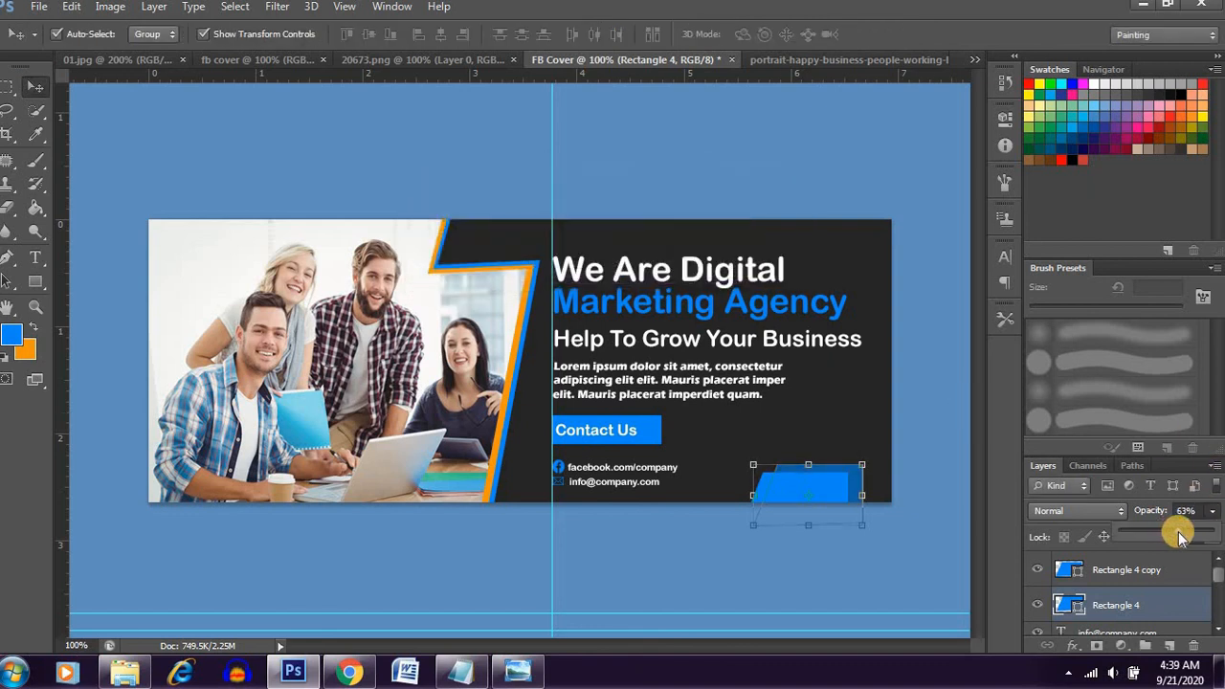
click(879, 581)
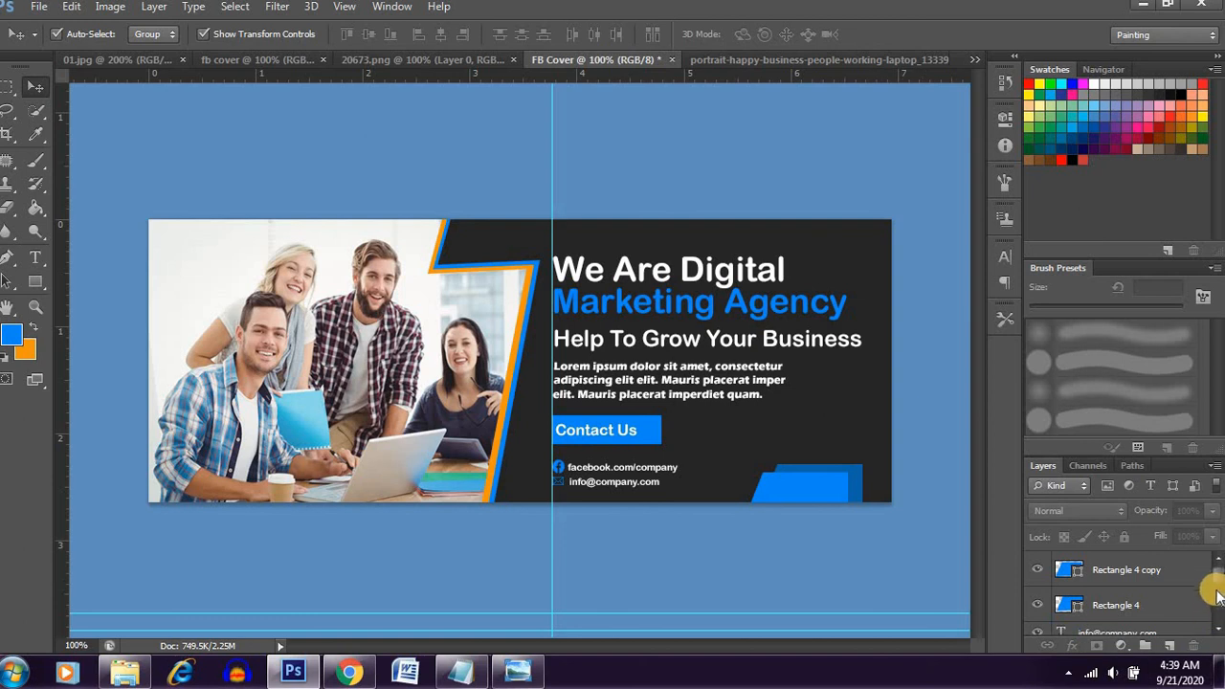
- Select the slanted shapes, contact texts and envelope layers, and flatten the image into a single Background layer
click(1151, 572)
ctrl+click(1159, 601)
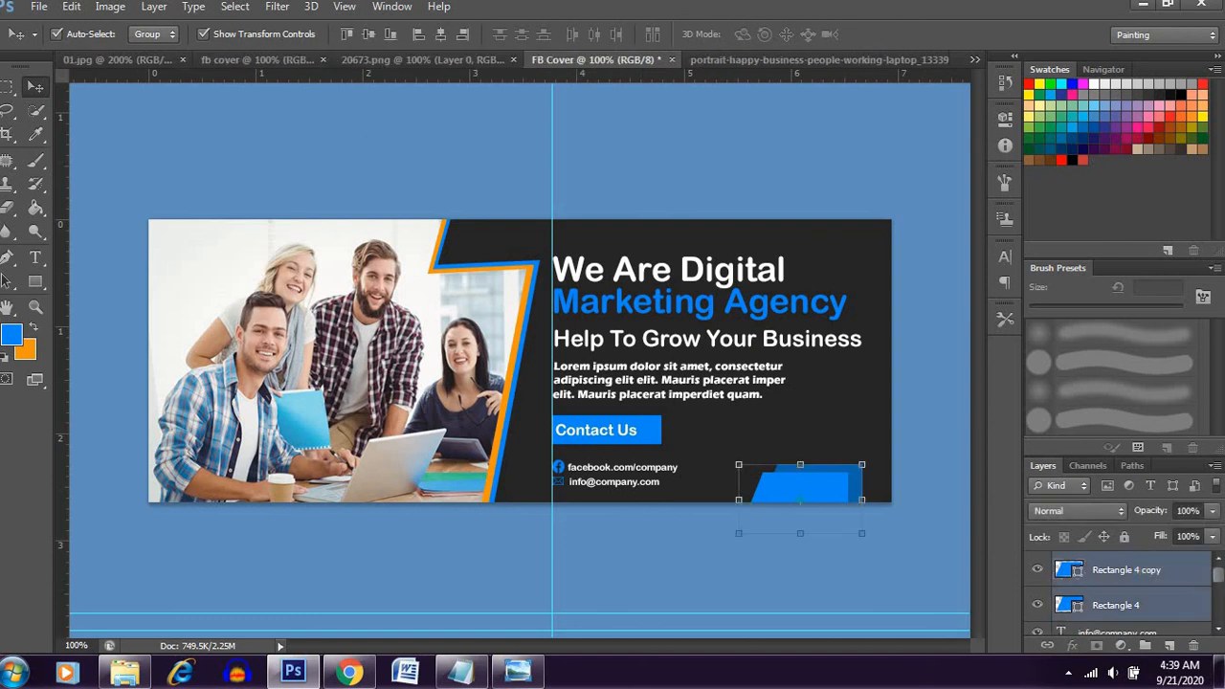
click(1219, 629)
click(1218, 629)
ctrl+click(1142, 563)
ctrl+click(1155, 582)
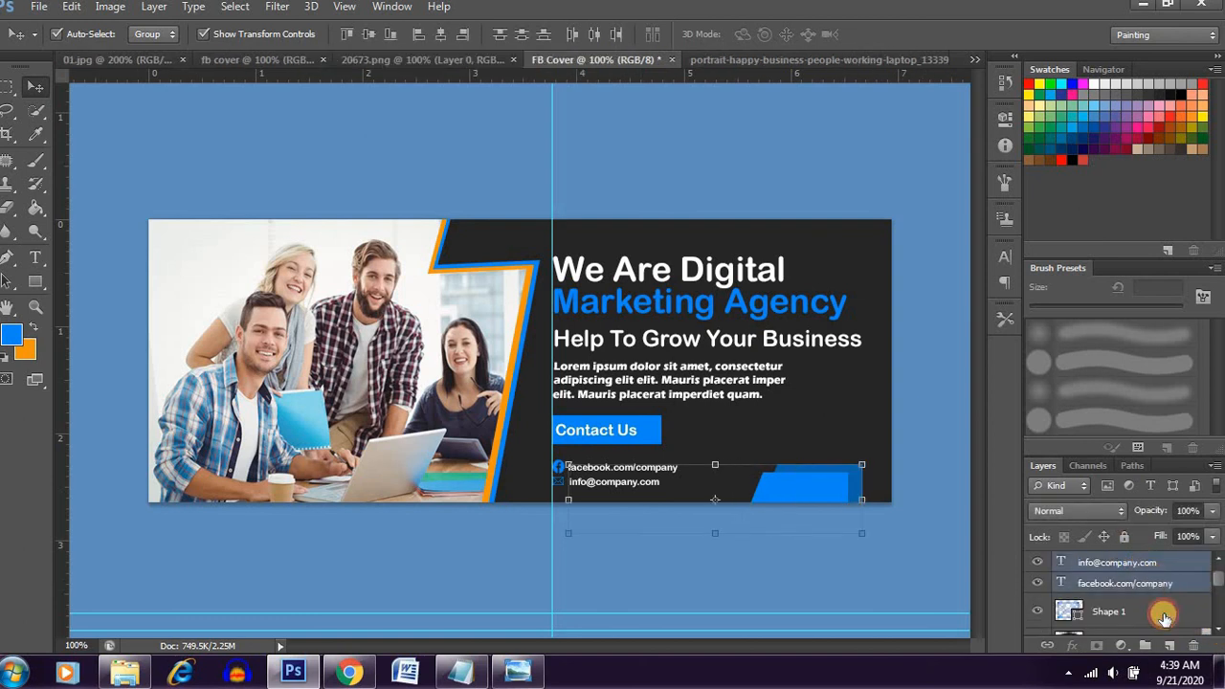
ctrl+click(1164, 613)
click(1219, 637)
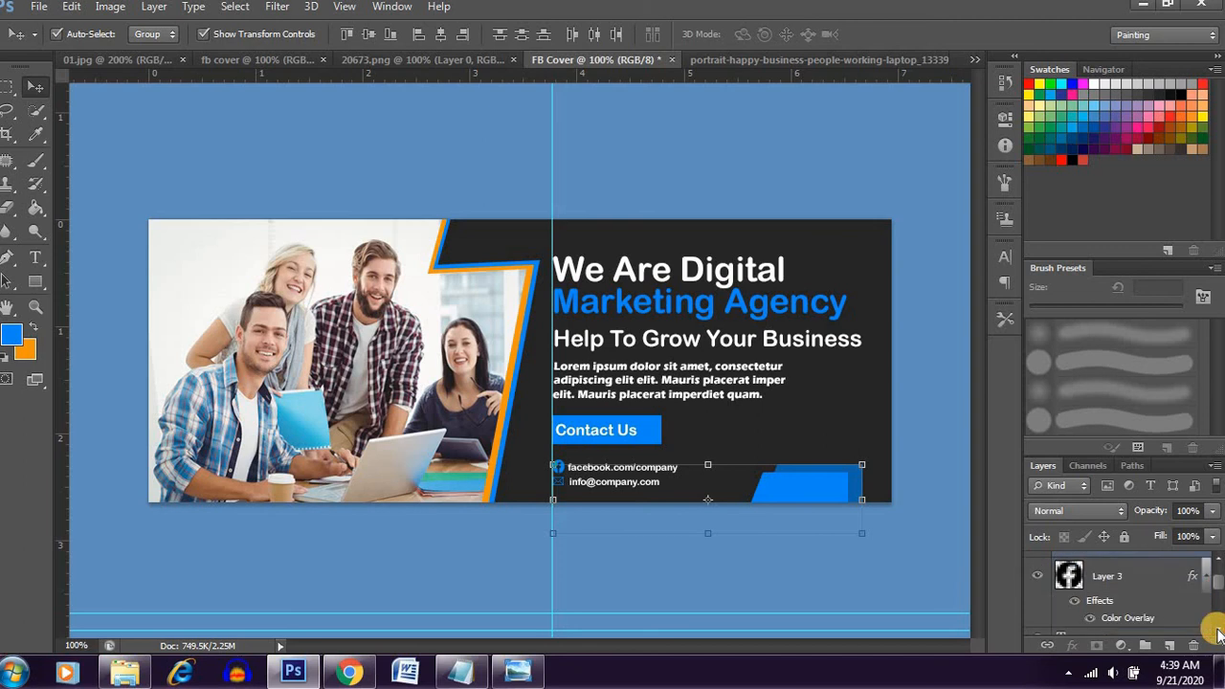
right_click(1149, 568)
click(952, 385)
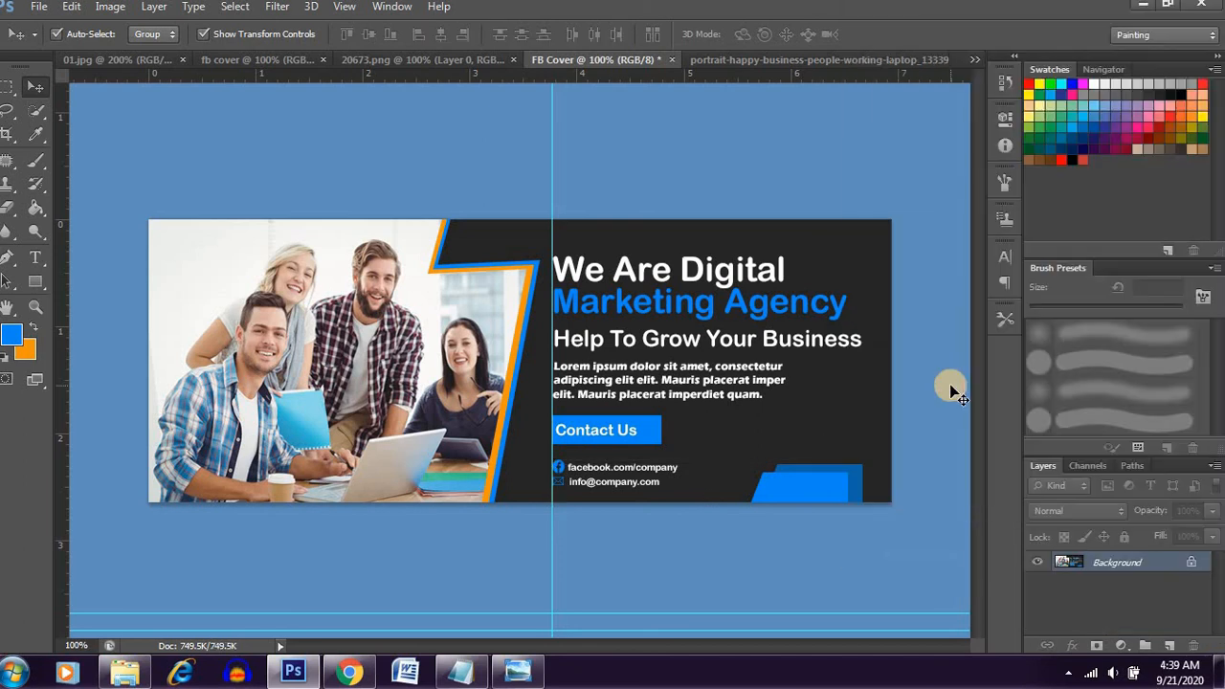
- Move the vertical guide off the cover beyond its left edge and start a new document
drag(550, 156, 89, 143)
click(39, 7)
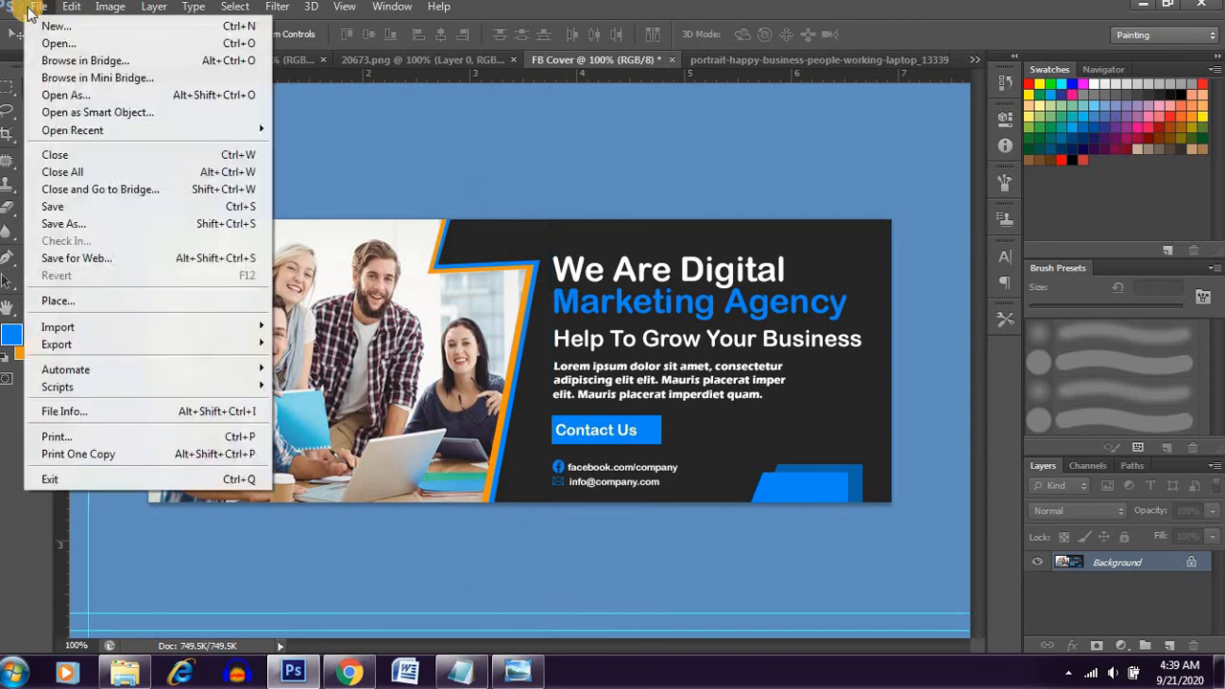
click(34, 22)
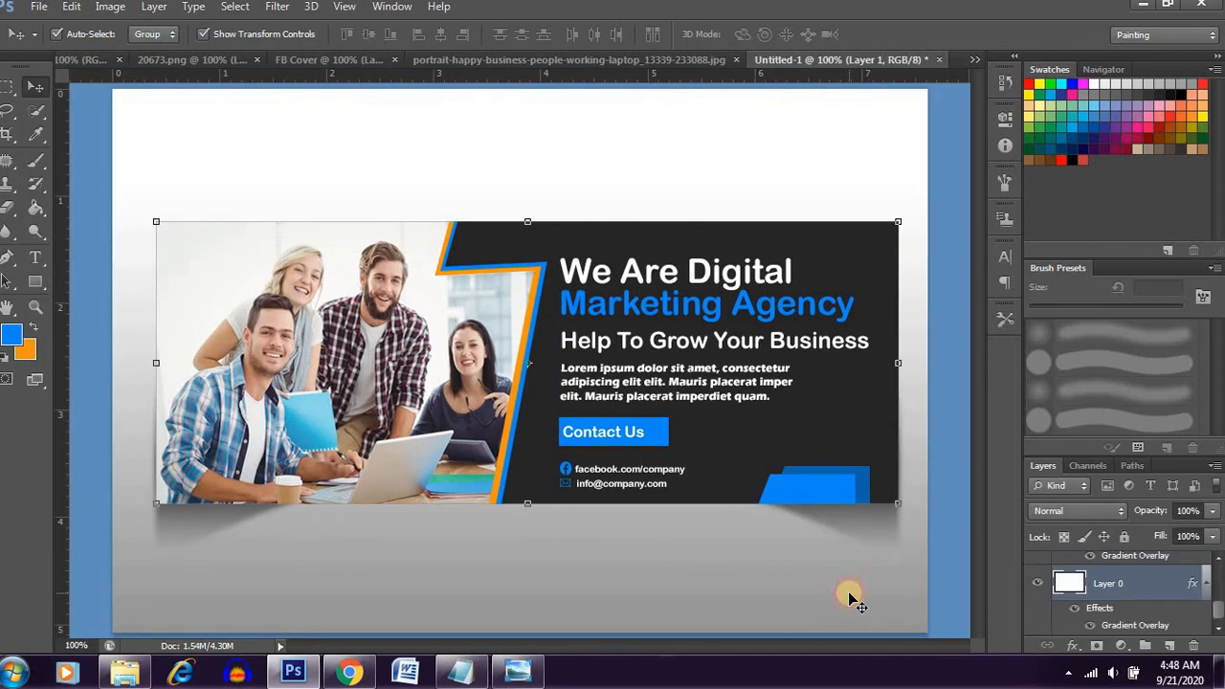